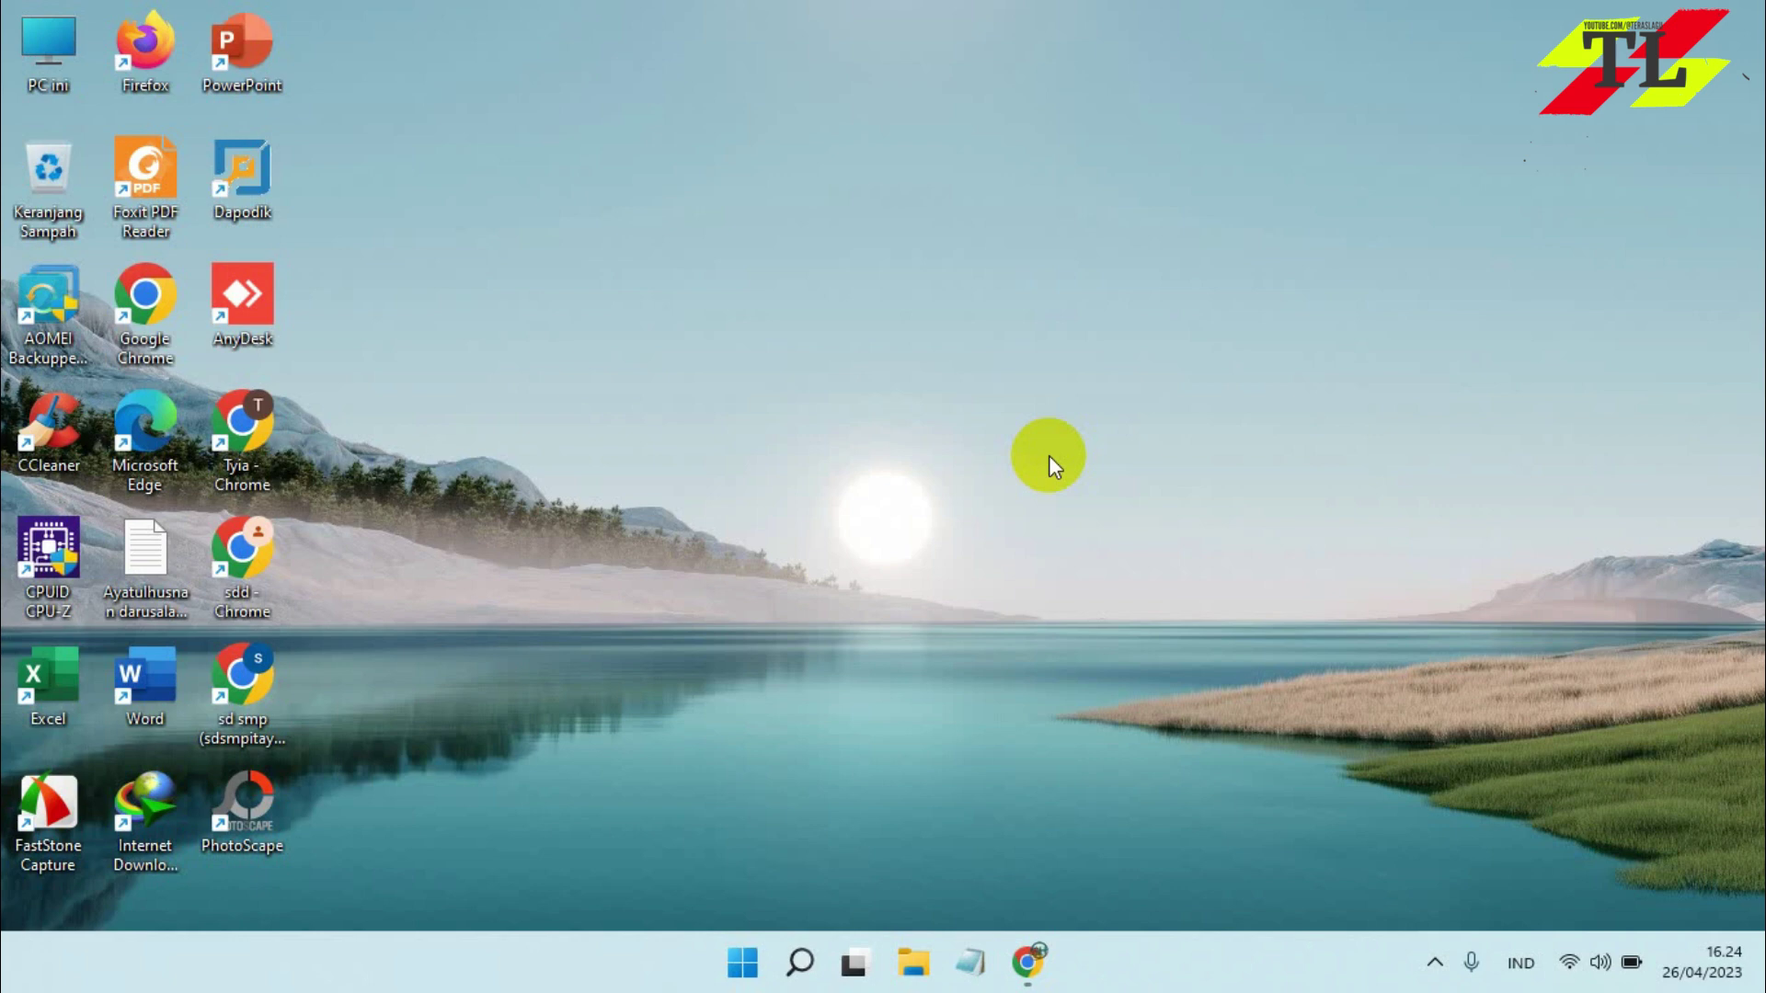
Switch to Chrome, open the Blogger draft "Cara Membuat Sambal Goreng Cumi Asin Pete" and read through its recipe content
left_click(1027, 962)
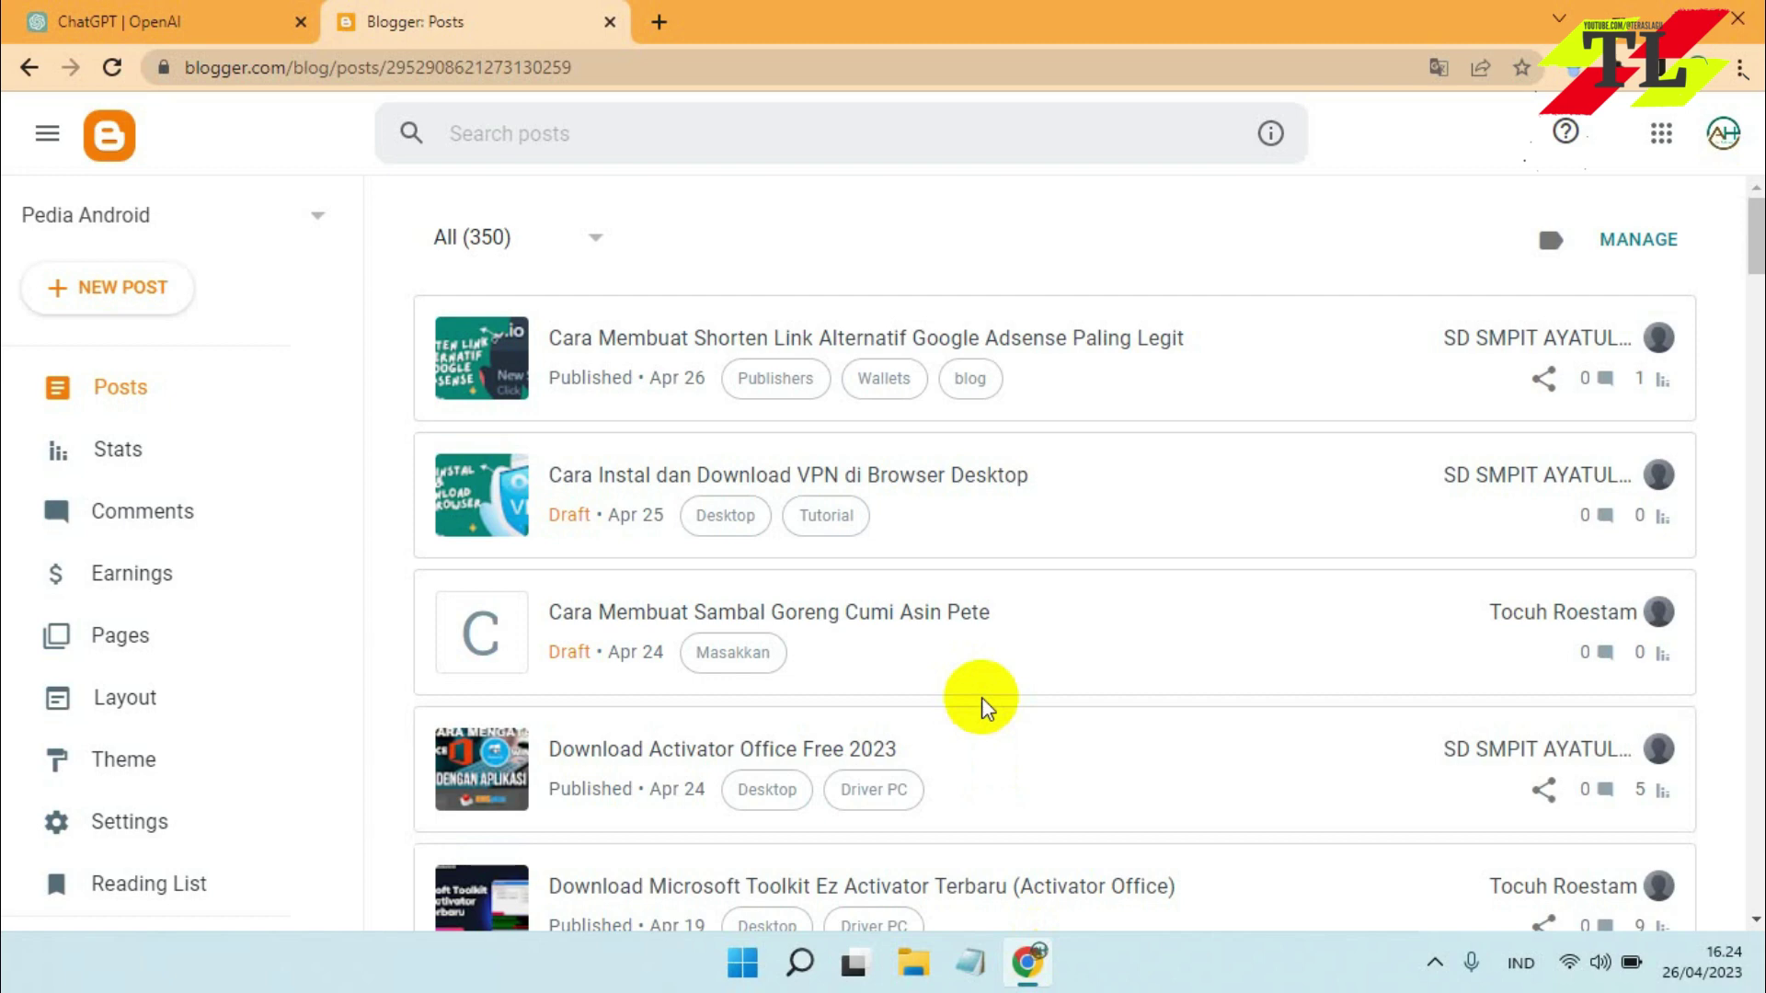
left_click(947, 611)
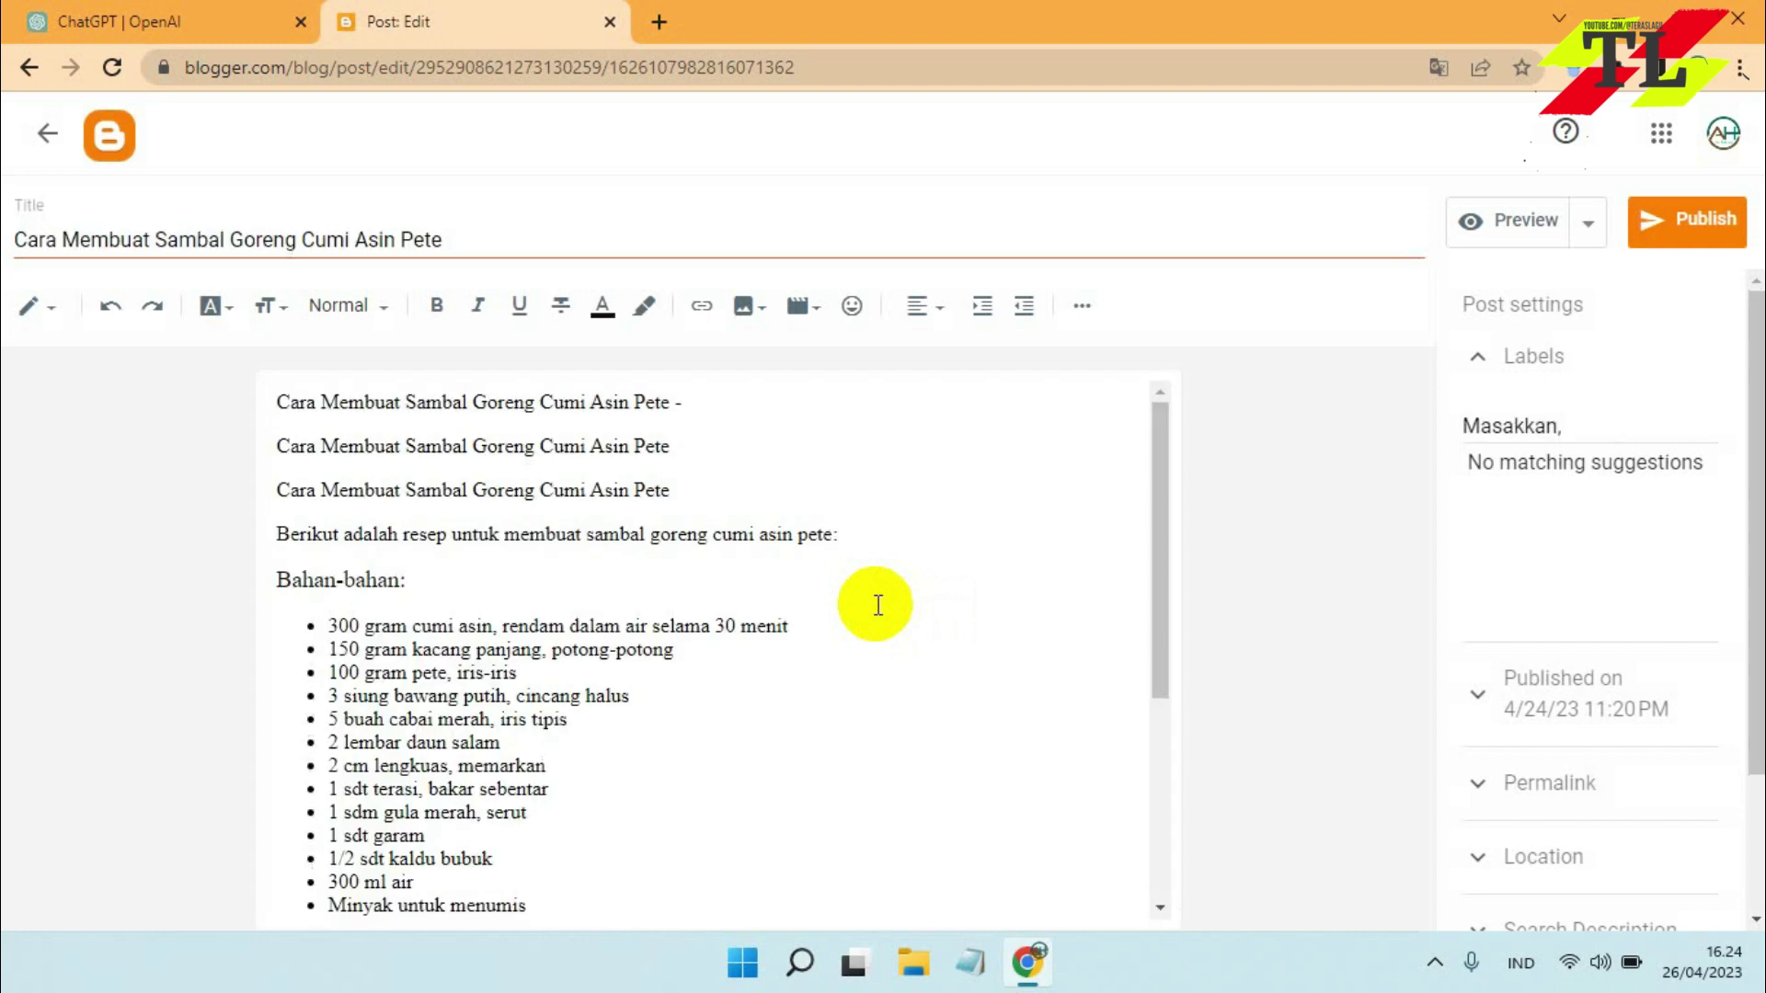
scroll(879, 605, "down", 4)
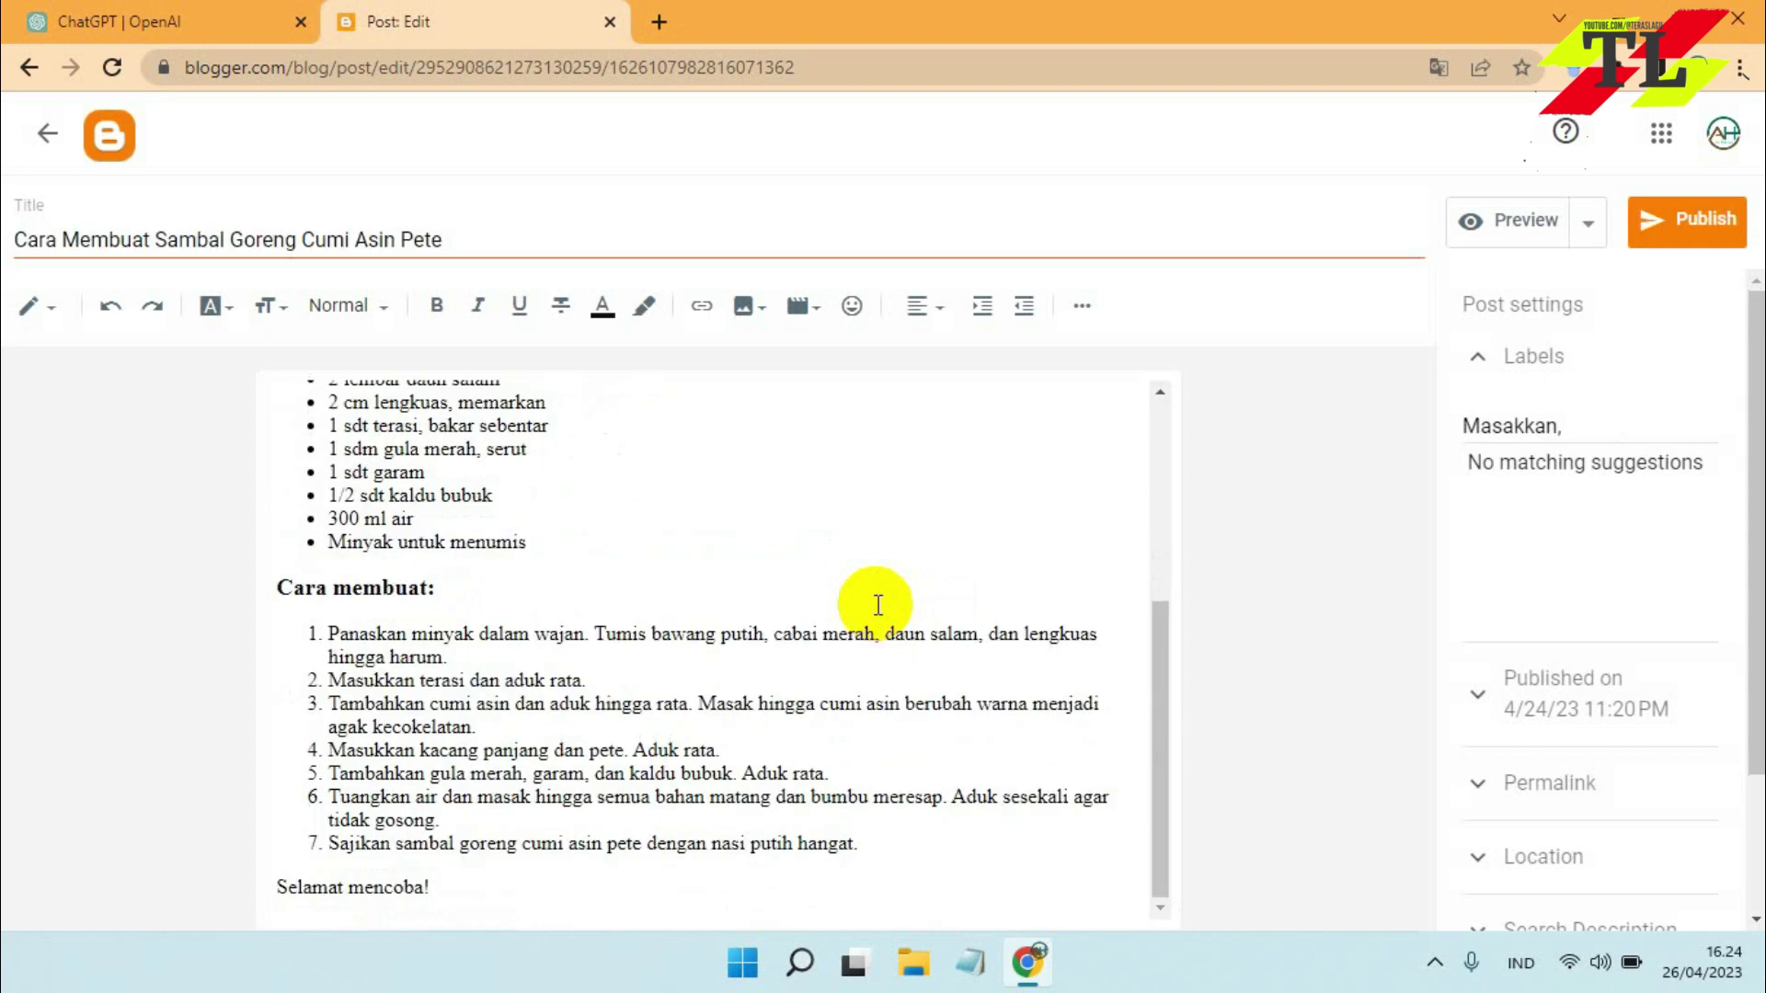
scroll(878, 605, "up", 3)
scroll(879, 605, "up", 2)
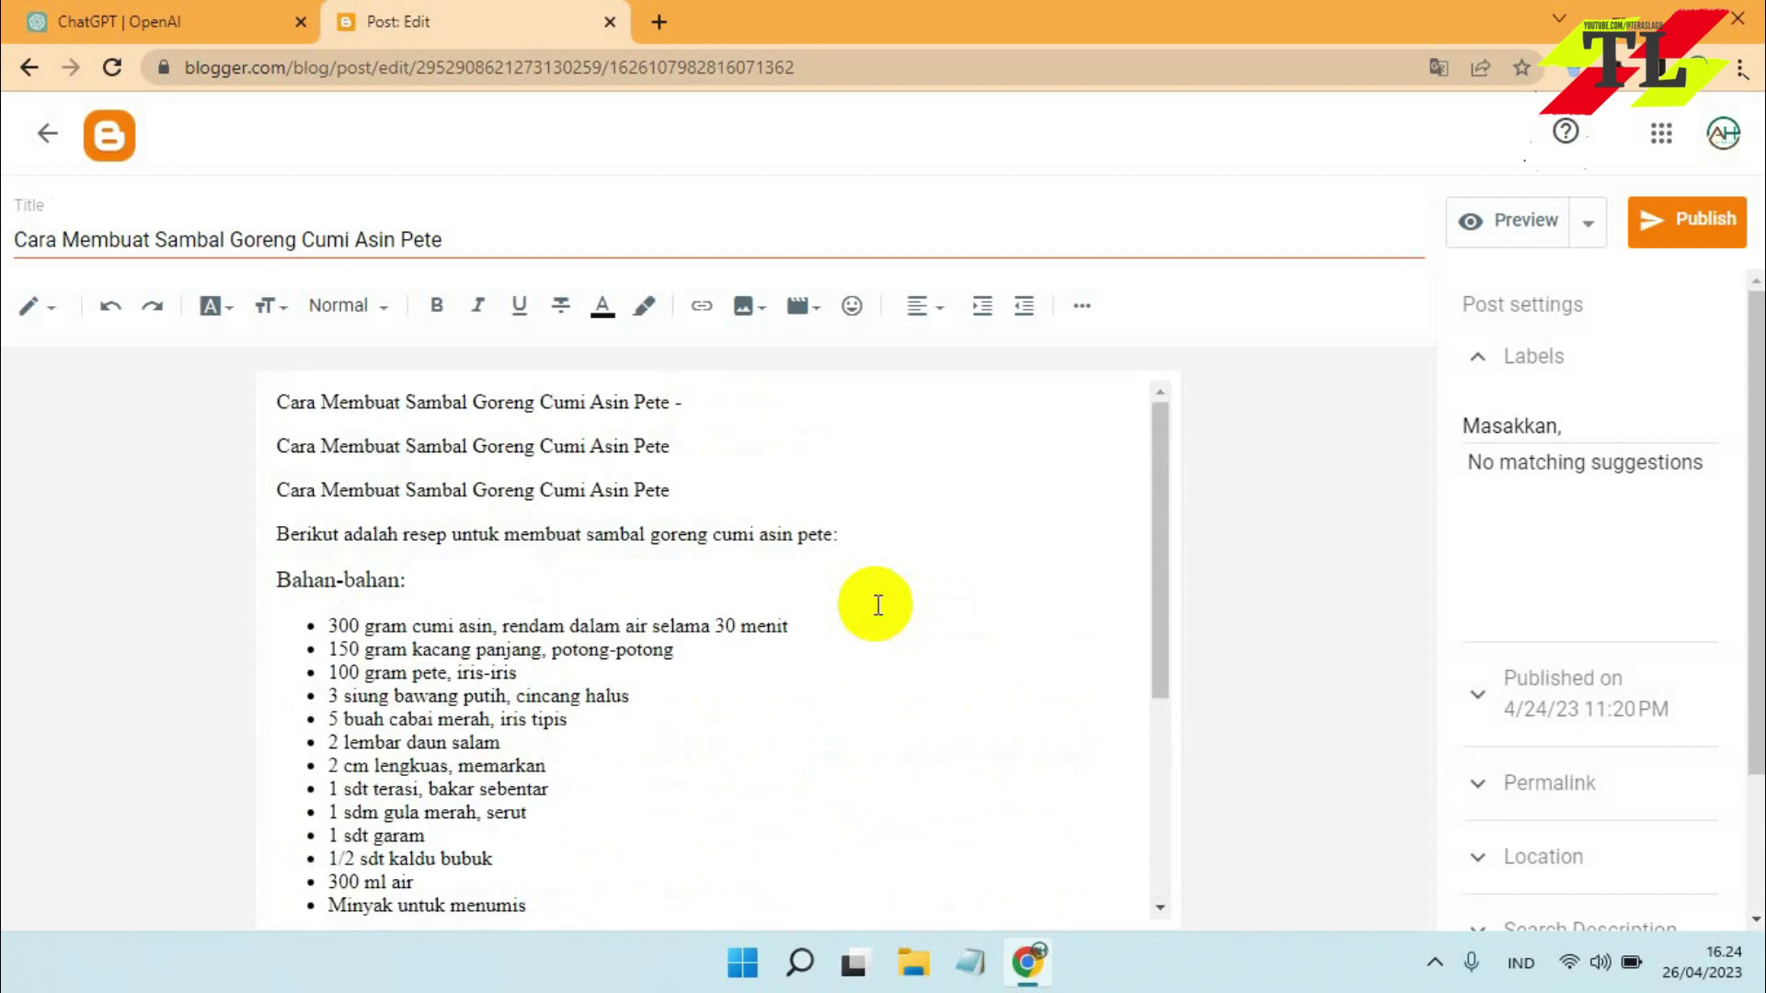
Log in to ChatGPT with the Google account
left_click(168, 24)
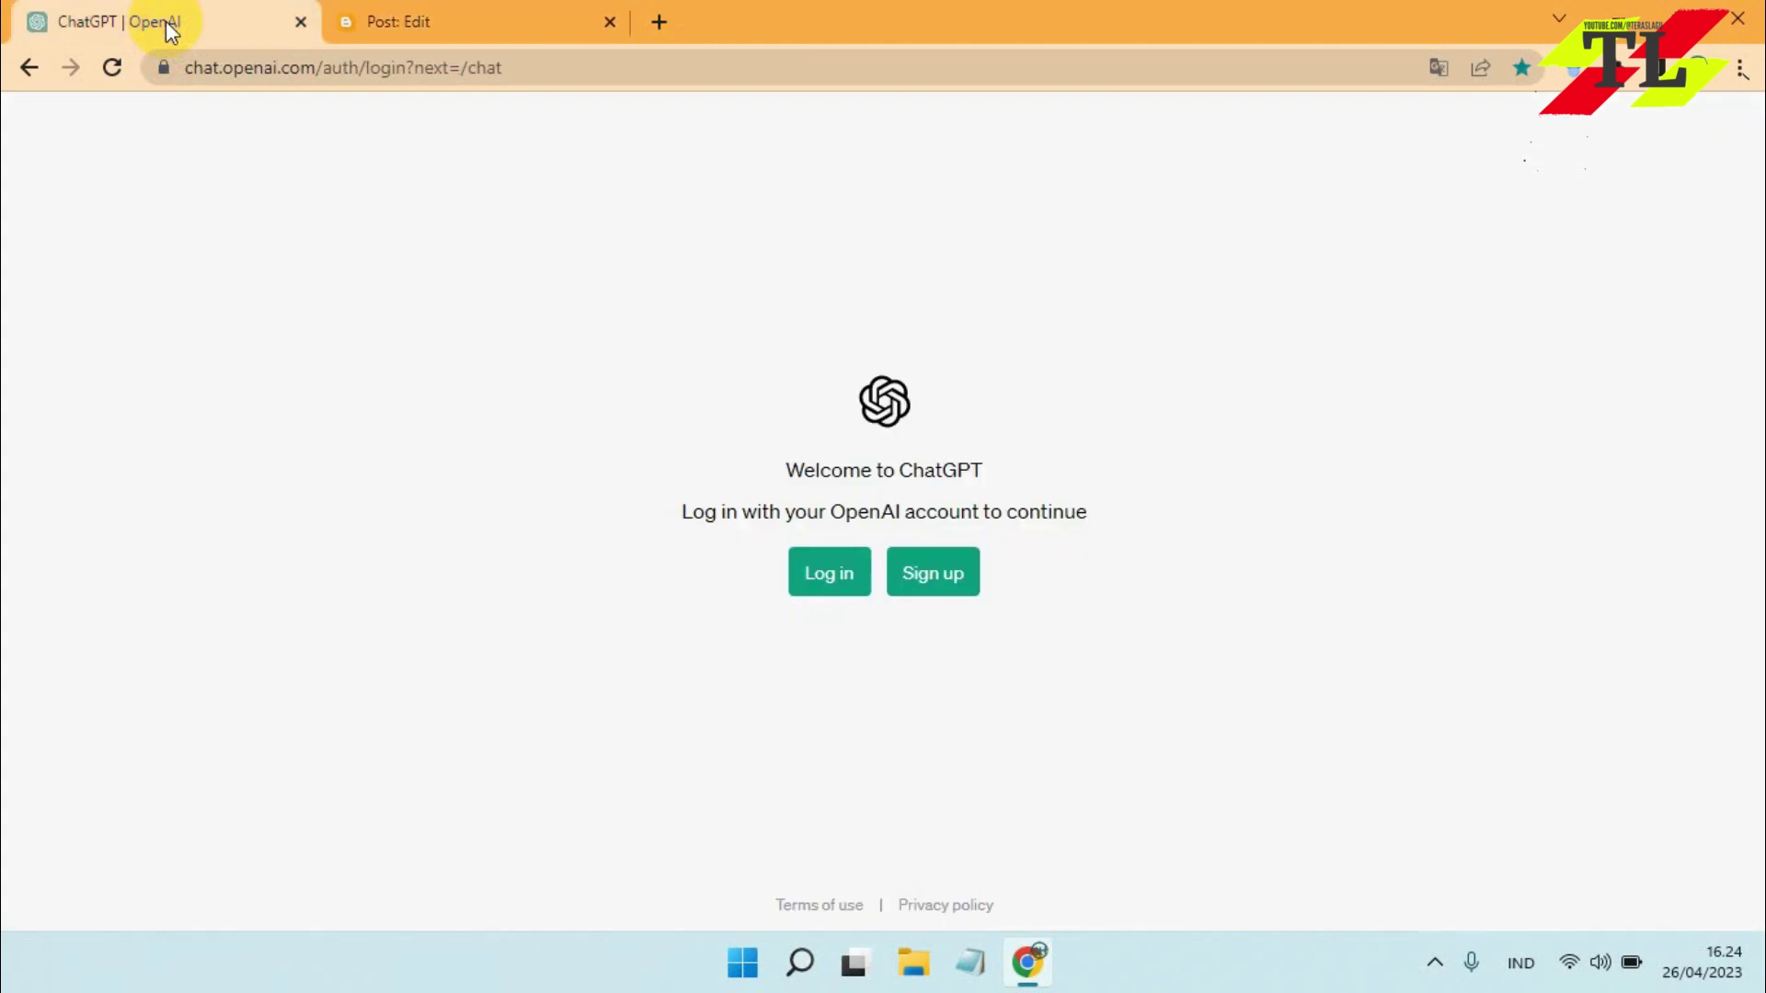
left_click(821, 593)
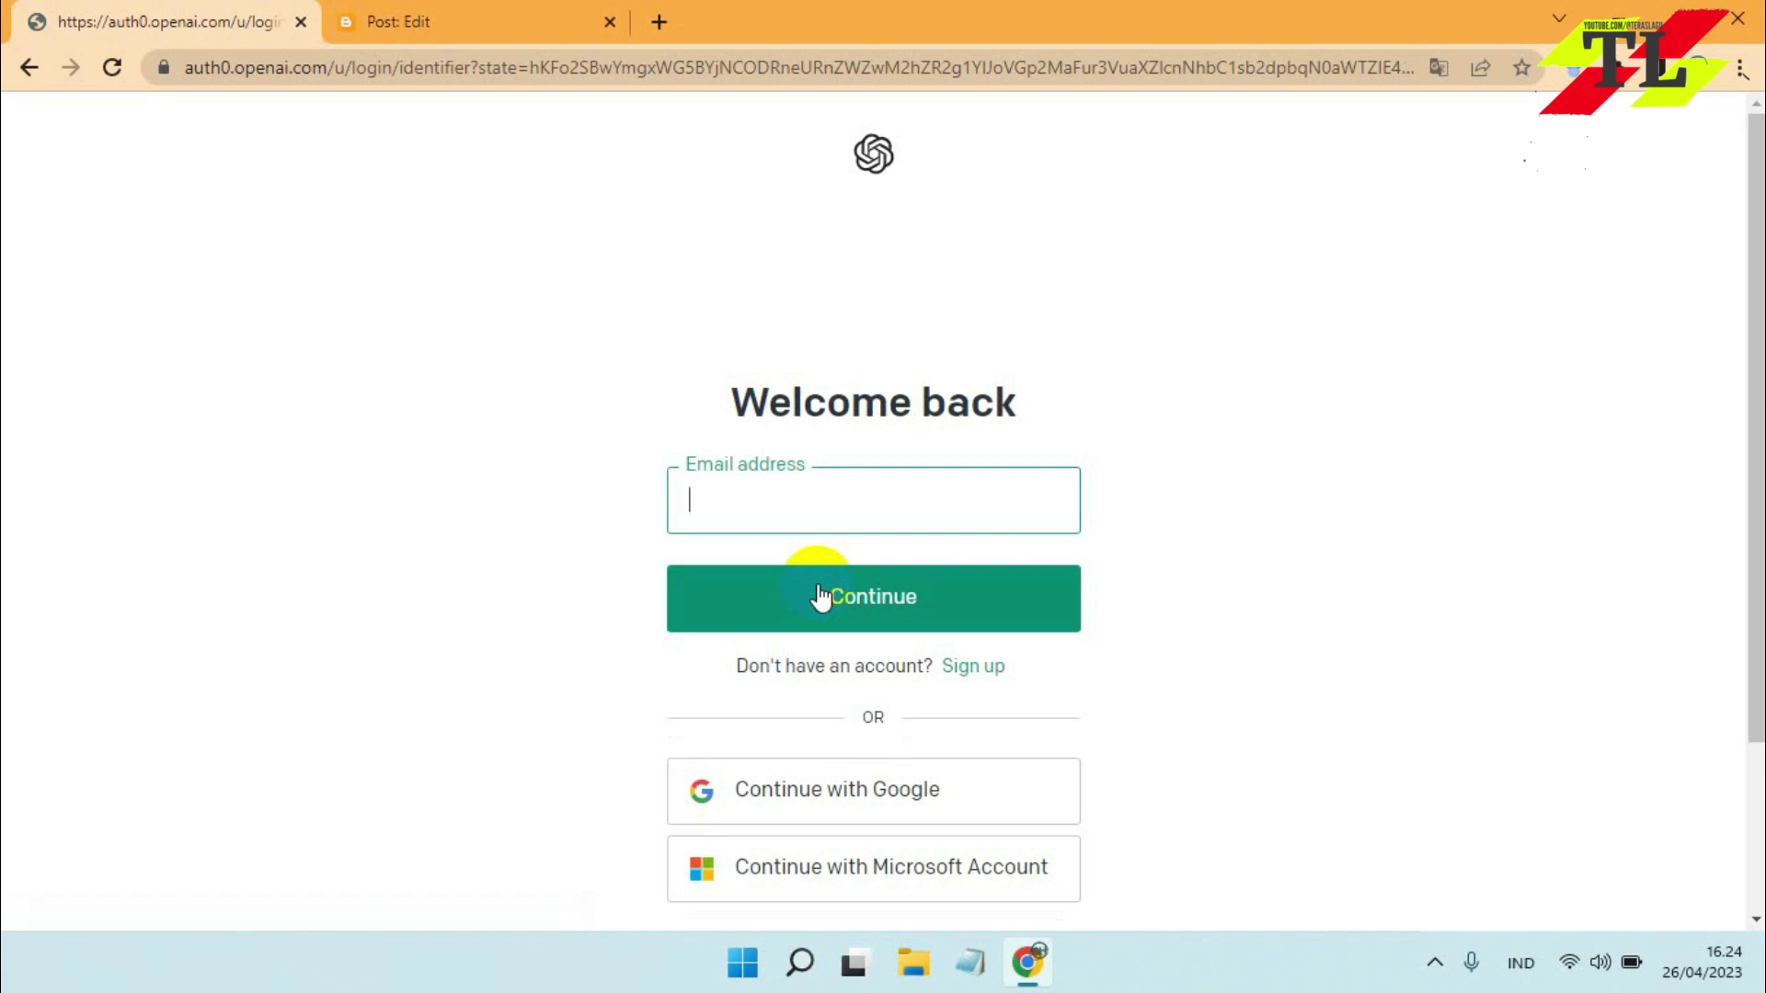
scroll(736, 664, "down", 1)
left_click(786, 669)
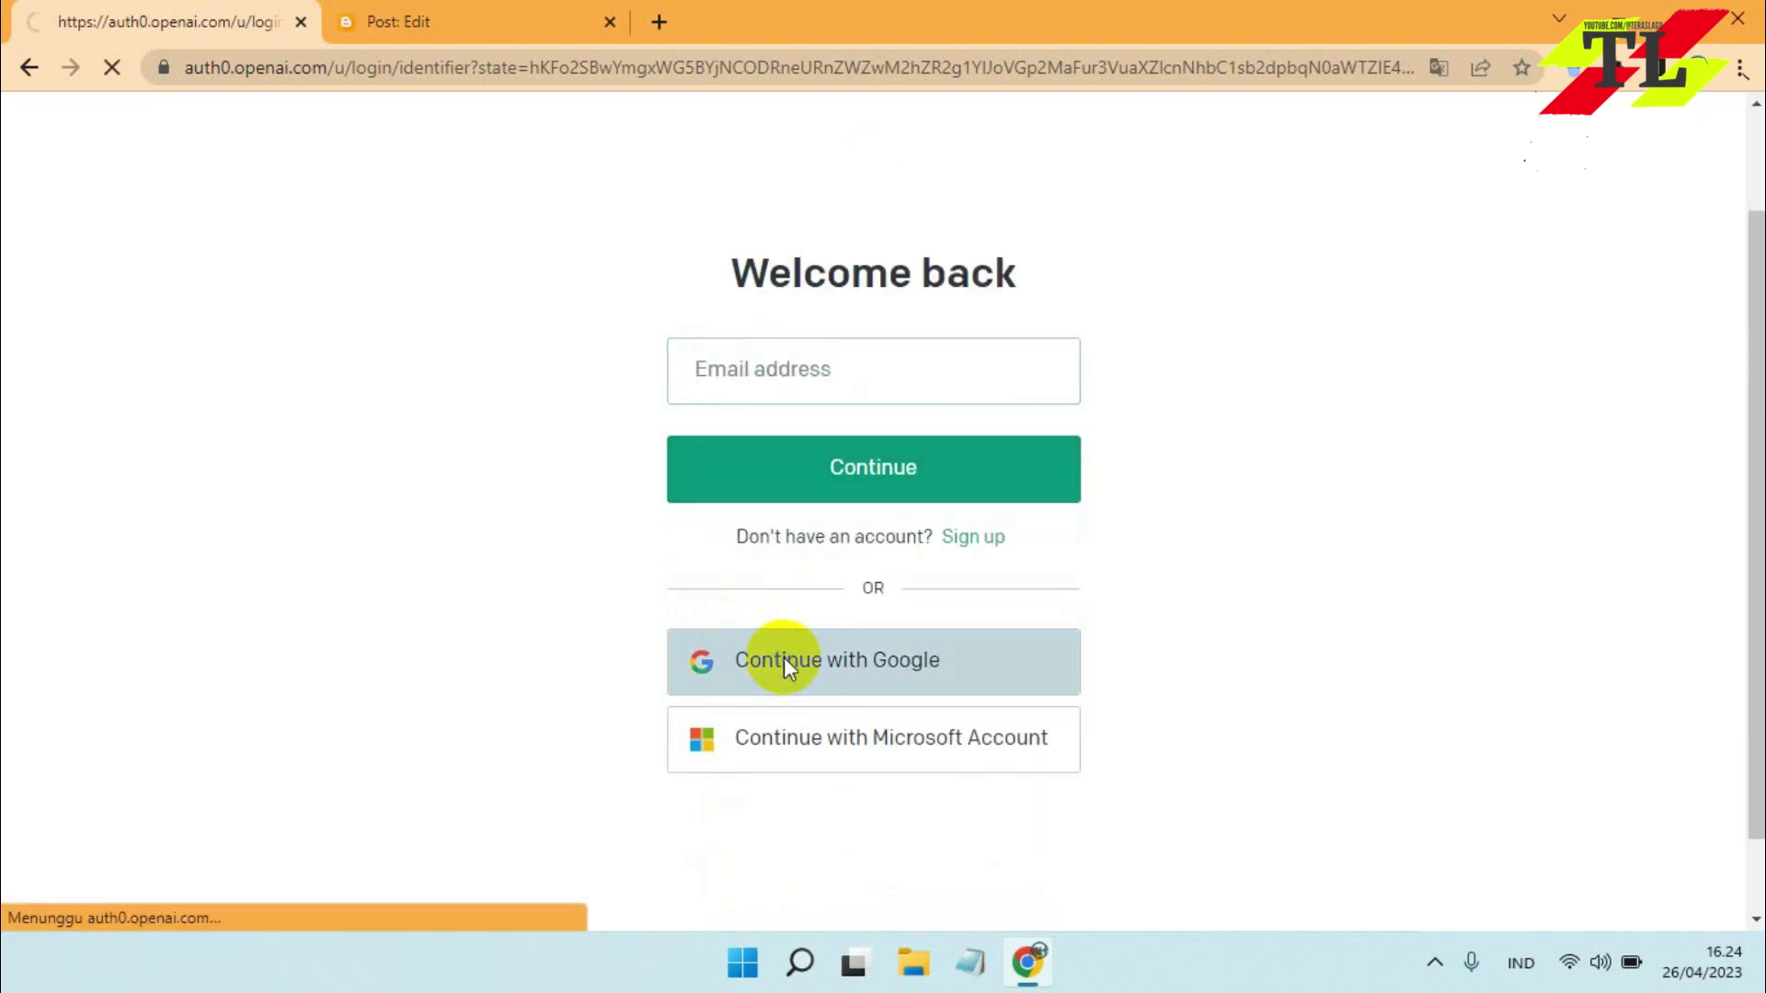
left_click(808, 478)
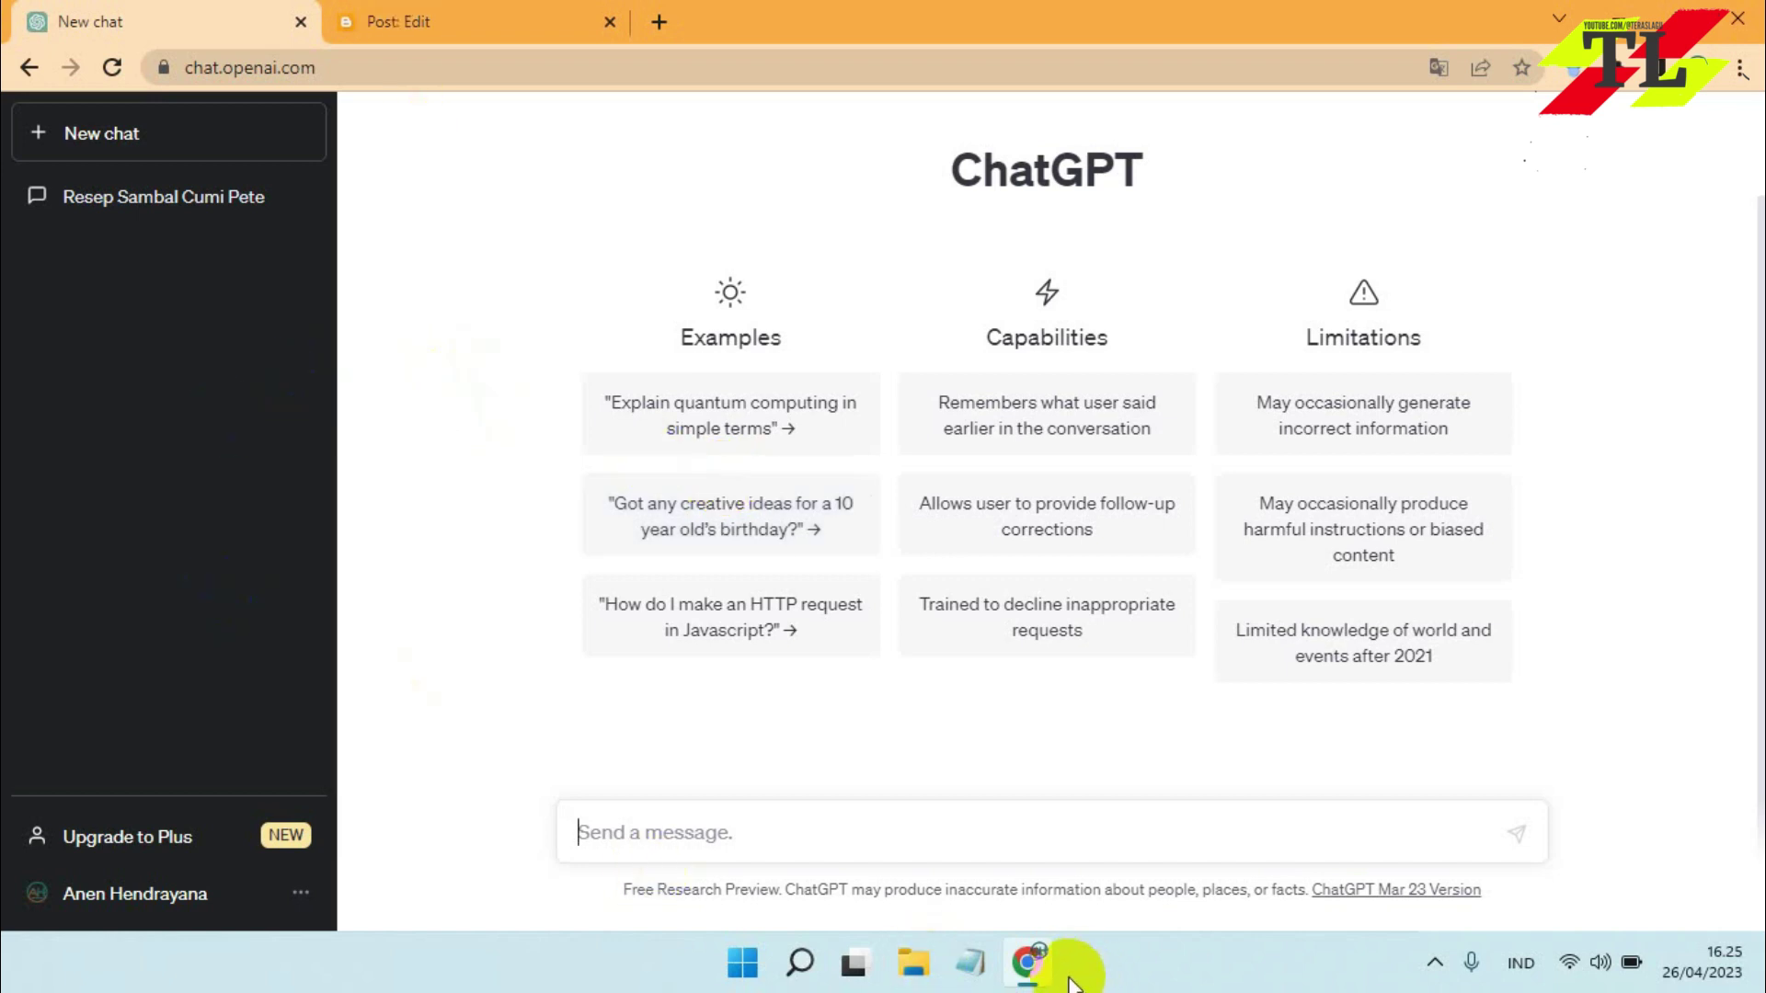
Leave the open draft in Blogger and return to the list of posts
left_click(1031, 980)
left_click(1031, 970)
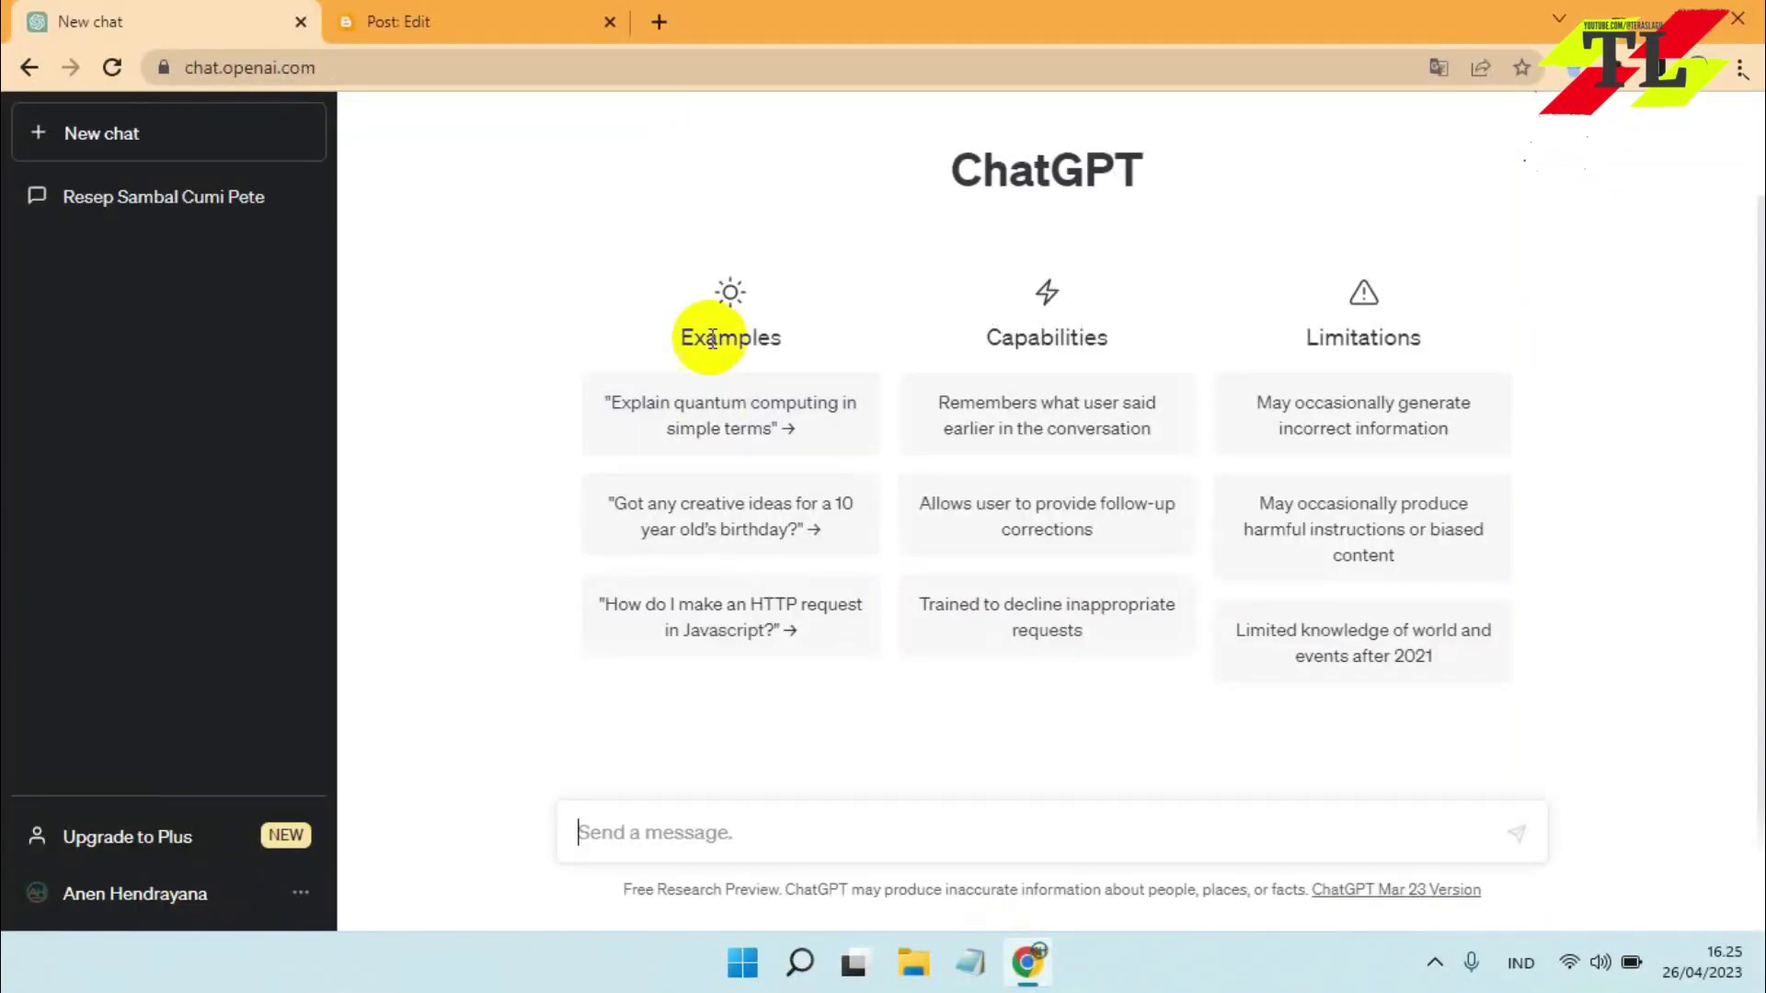
left_click(471, 11)
left_click(31, 138)
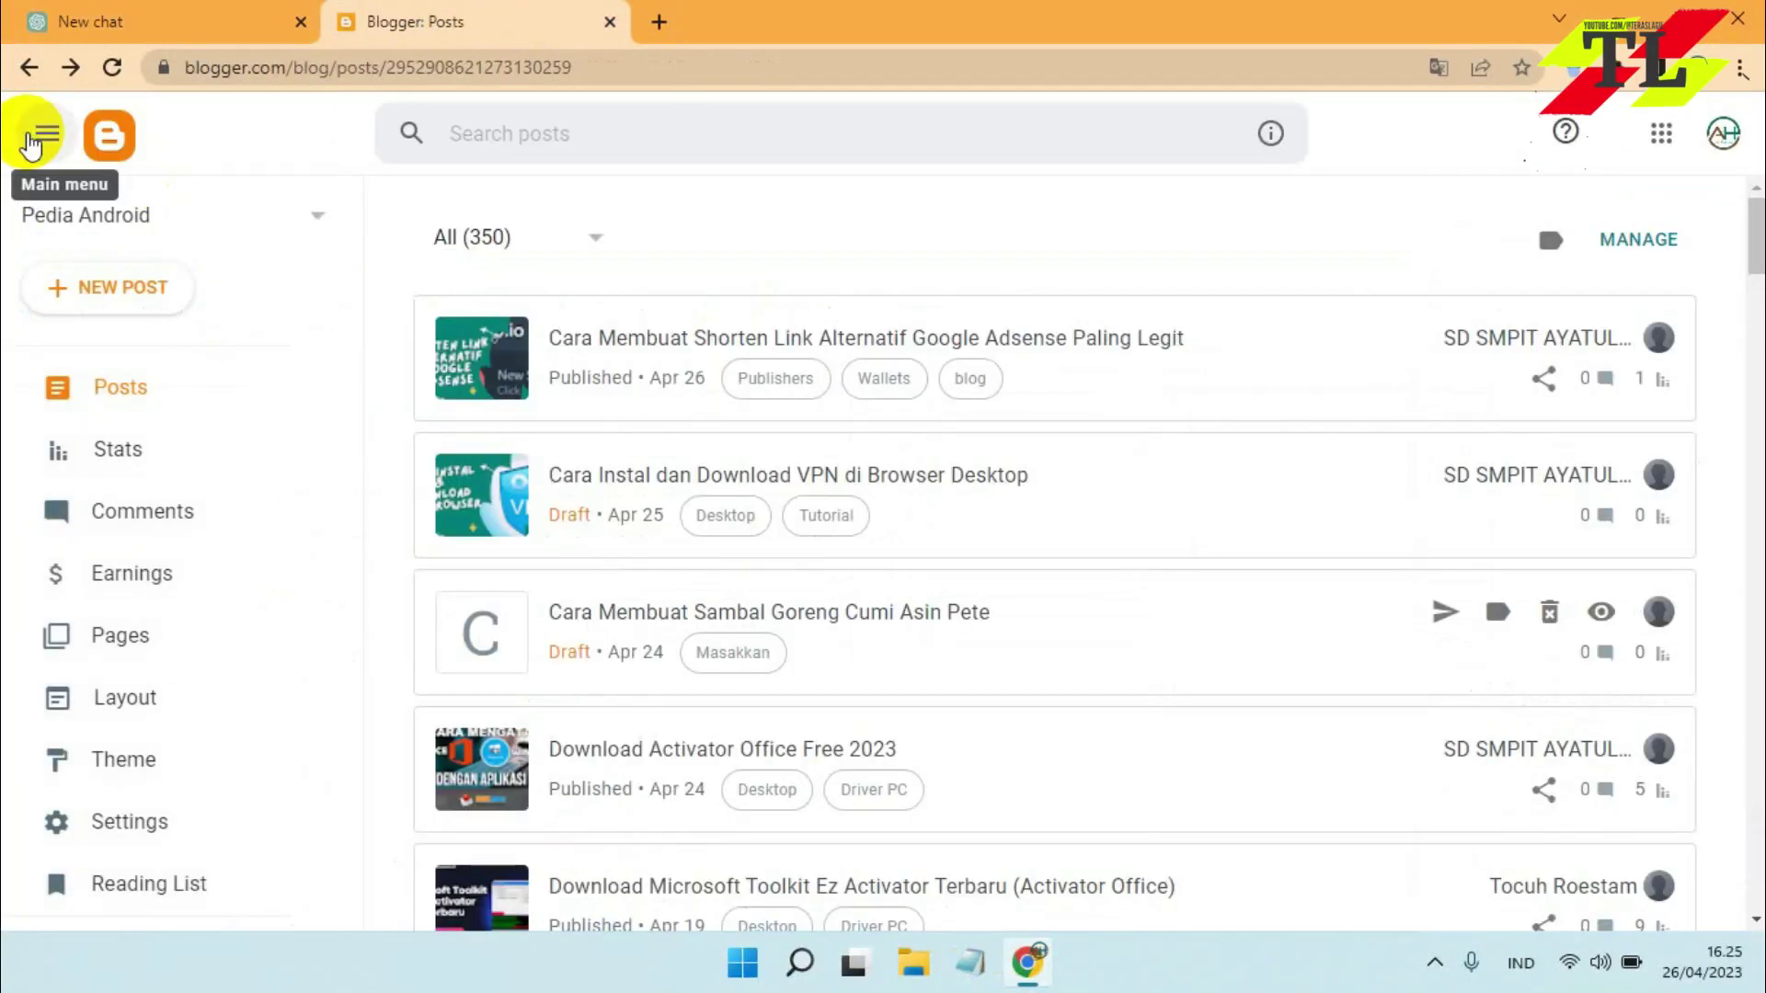
Send ChatGPT the prompt "contoh soal matematika kls 3 pilihan ganda" in a new chat
left_click(140, 15)
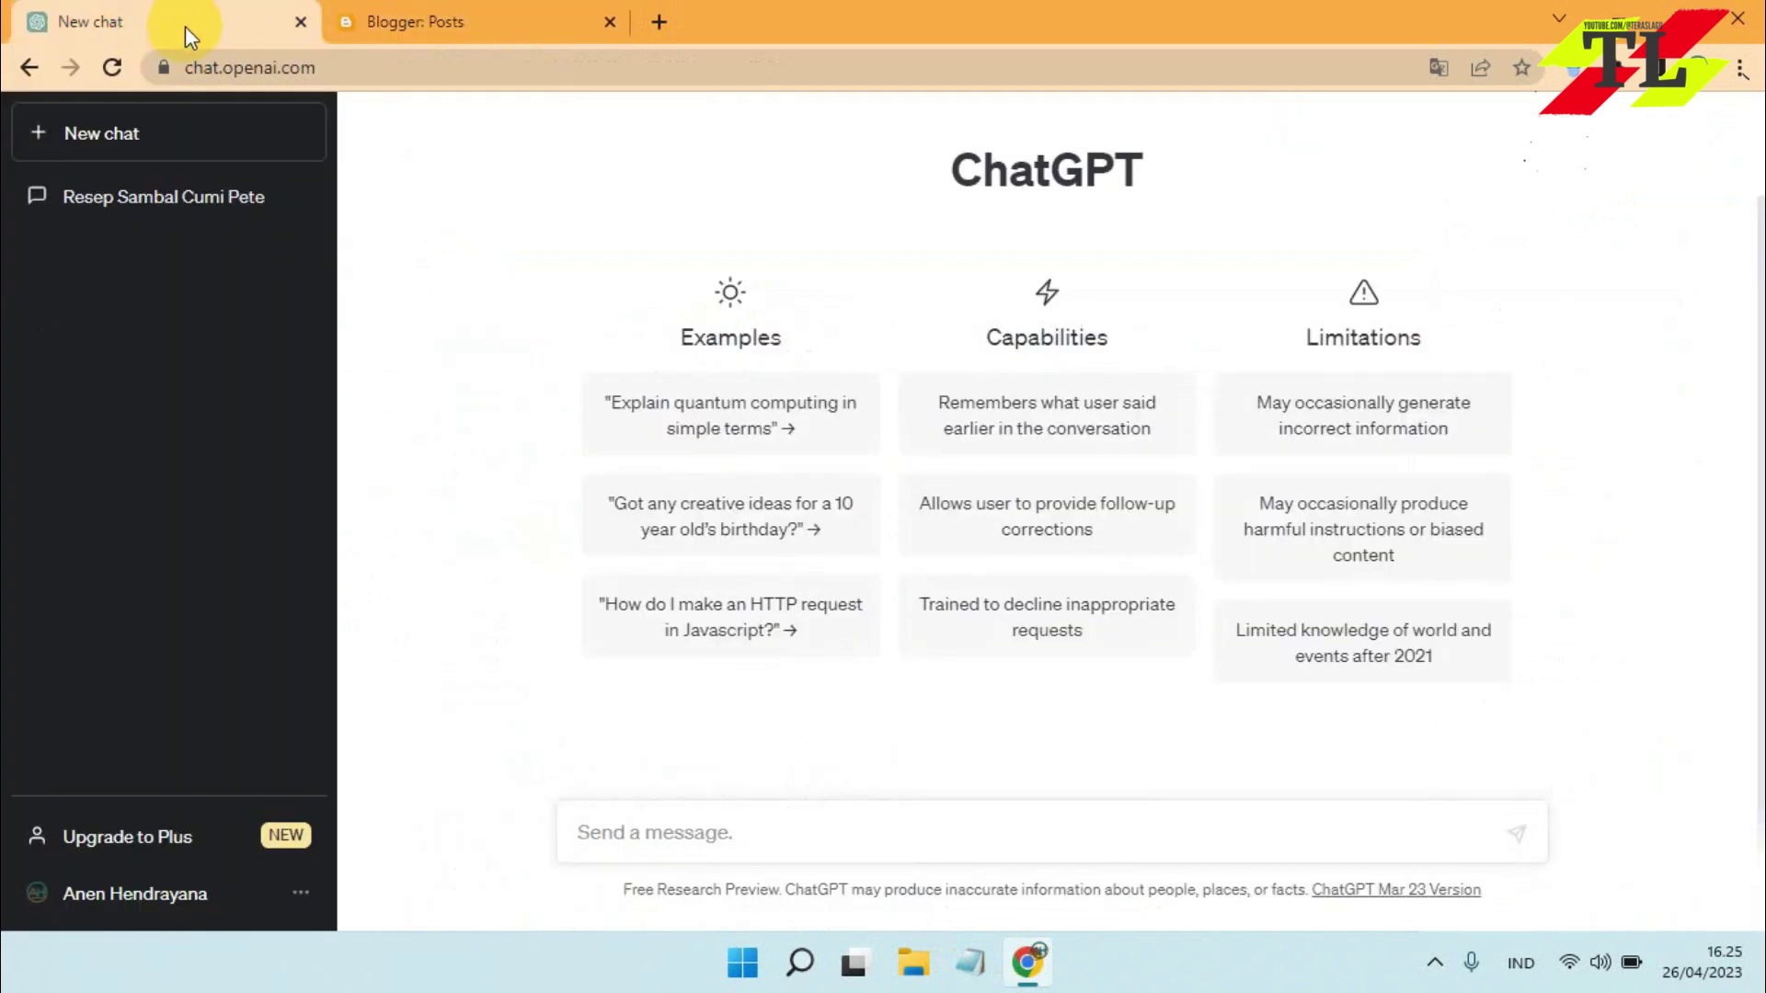
left_click(672, 820)
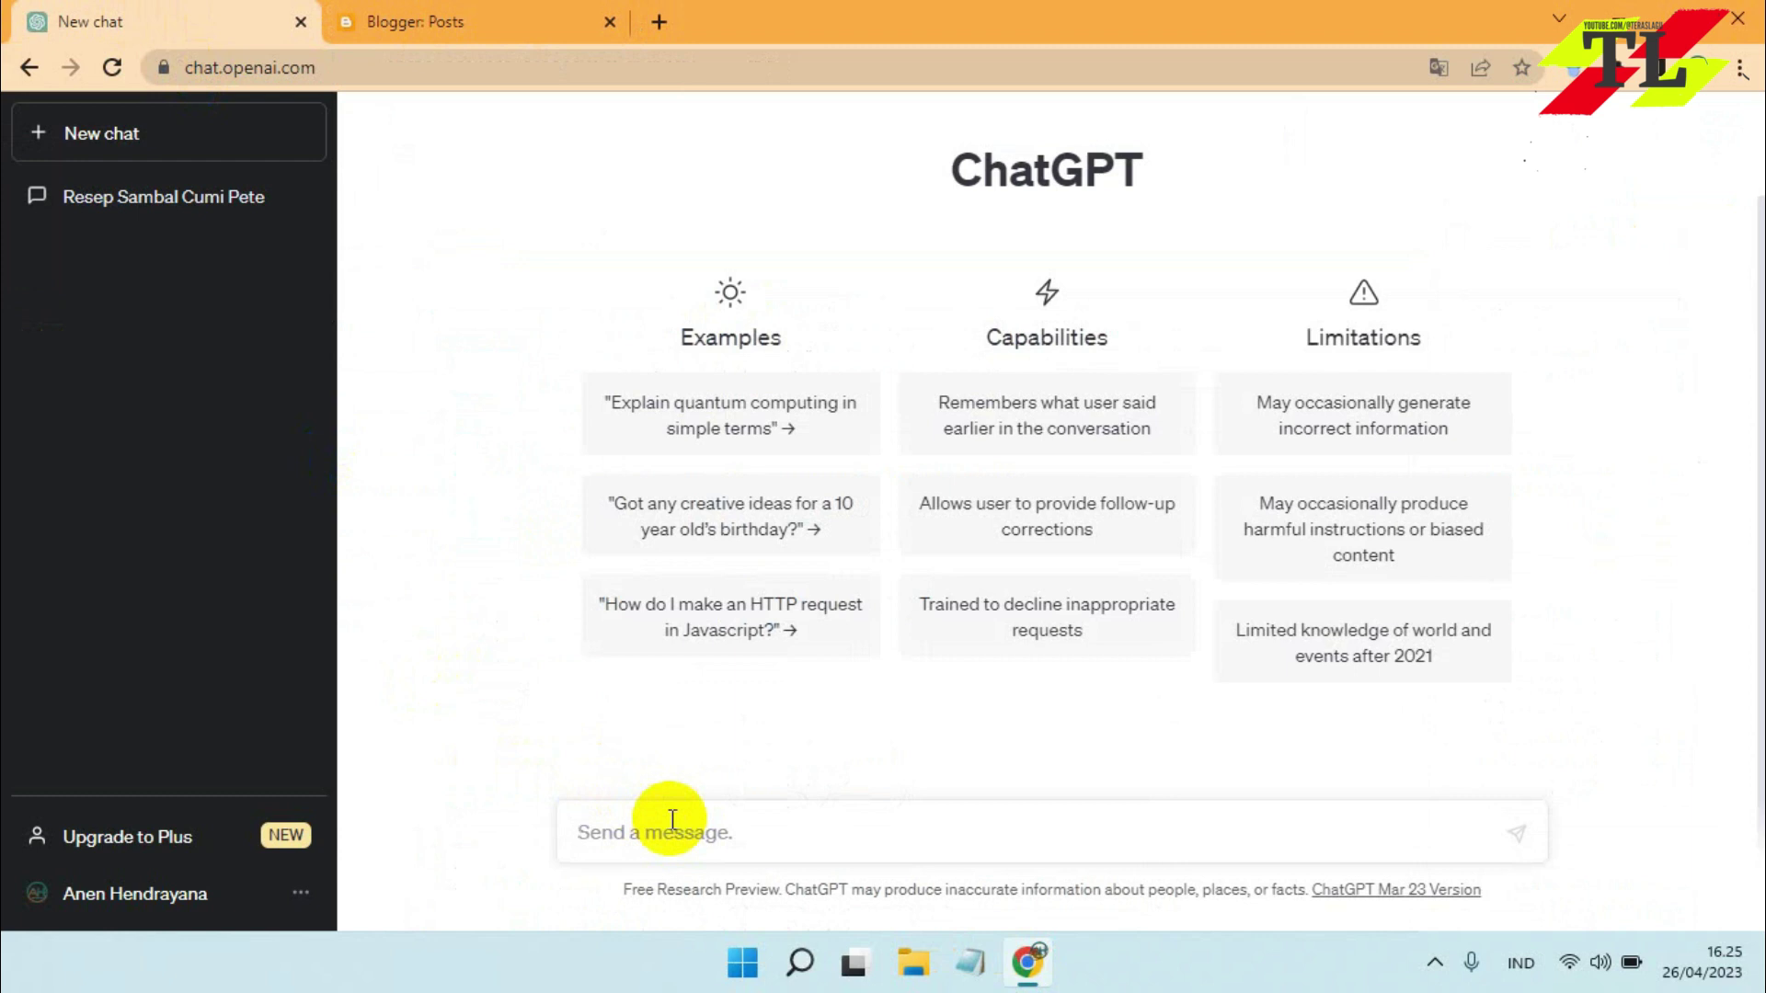
type("contoj")
key("BackSpace")
type("h soal")
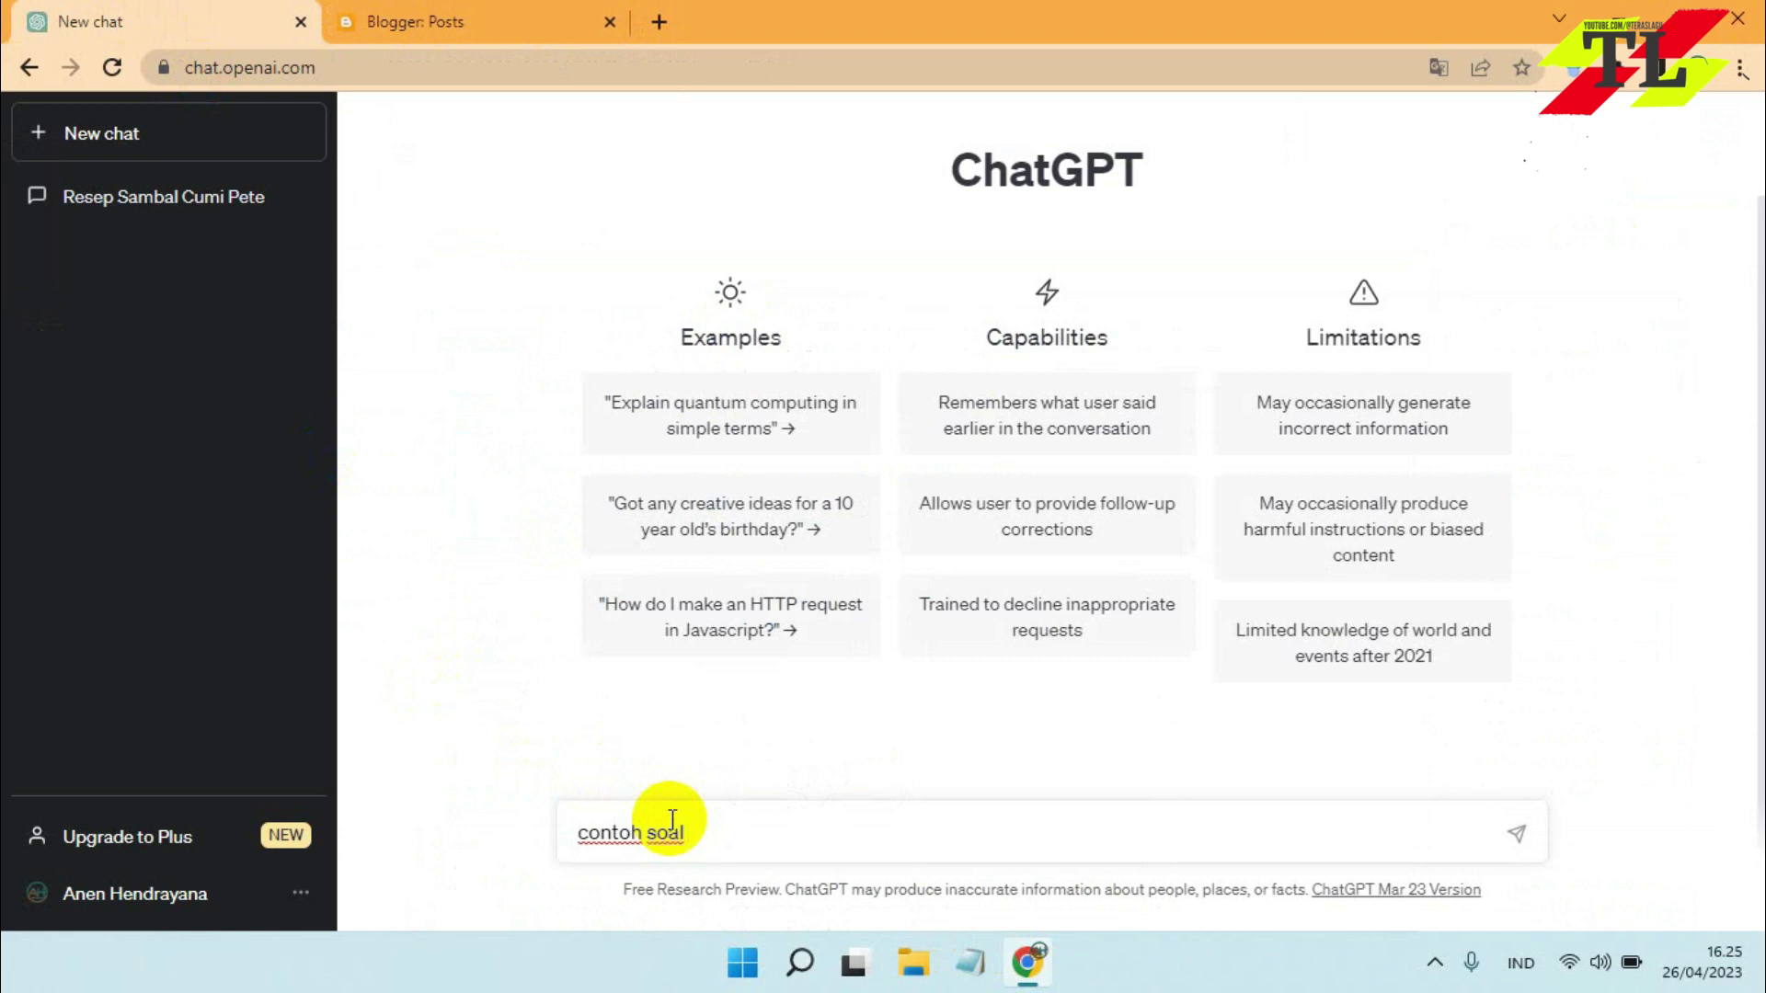
type(" matematika ")
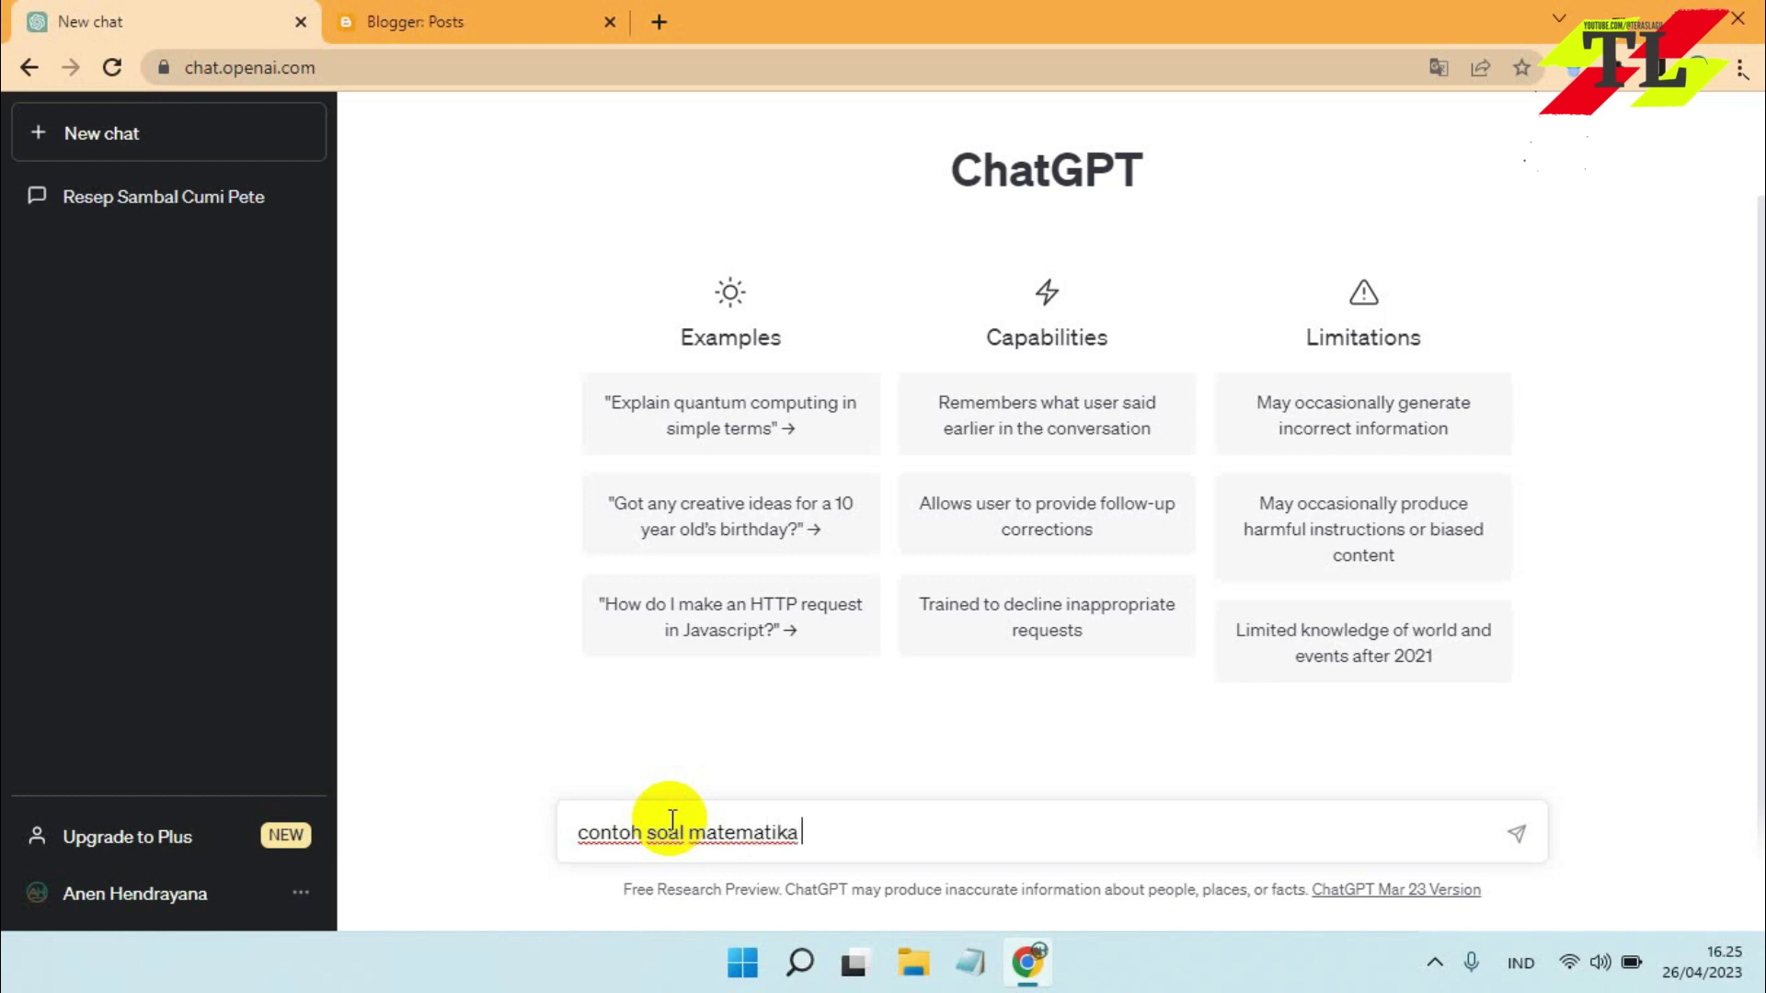
type("kls 3 pilihan ganda")
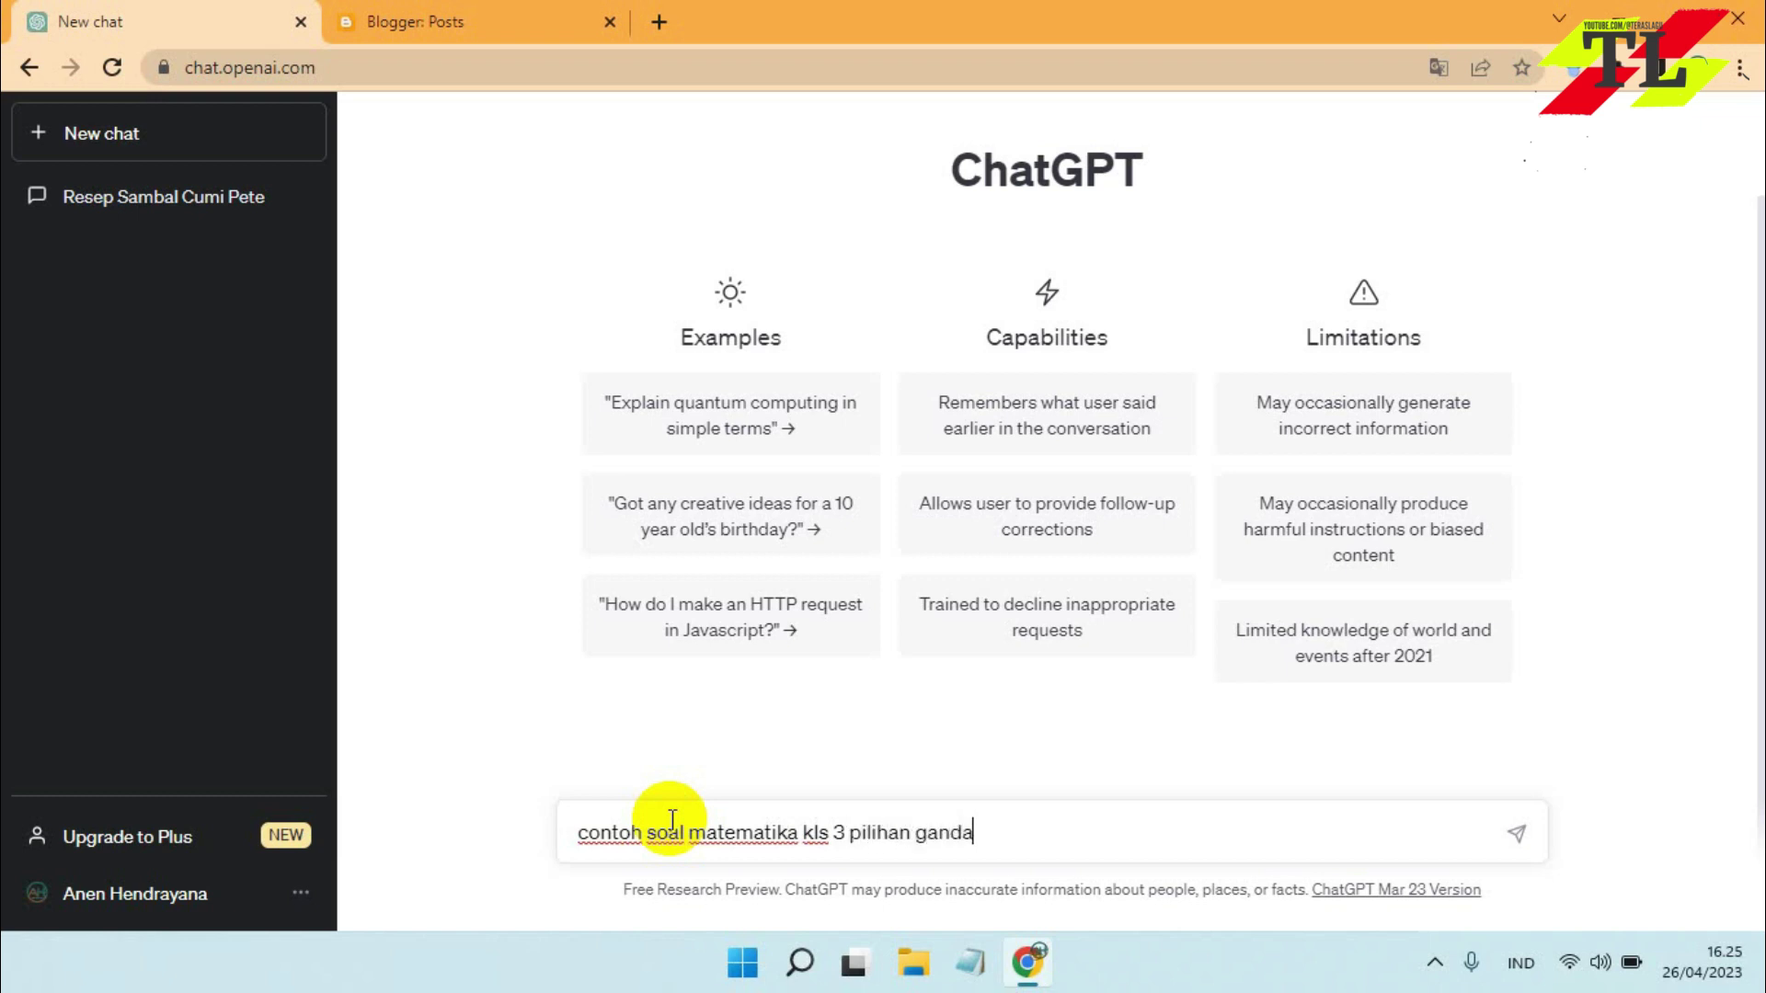
key("Return")
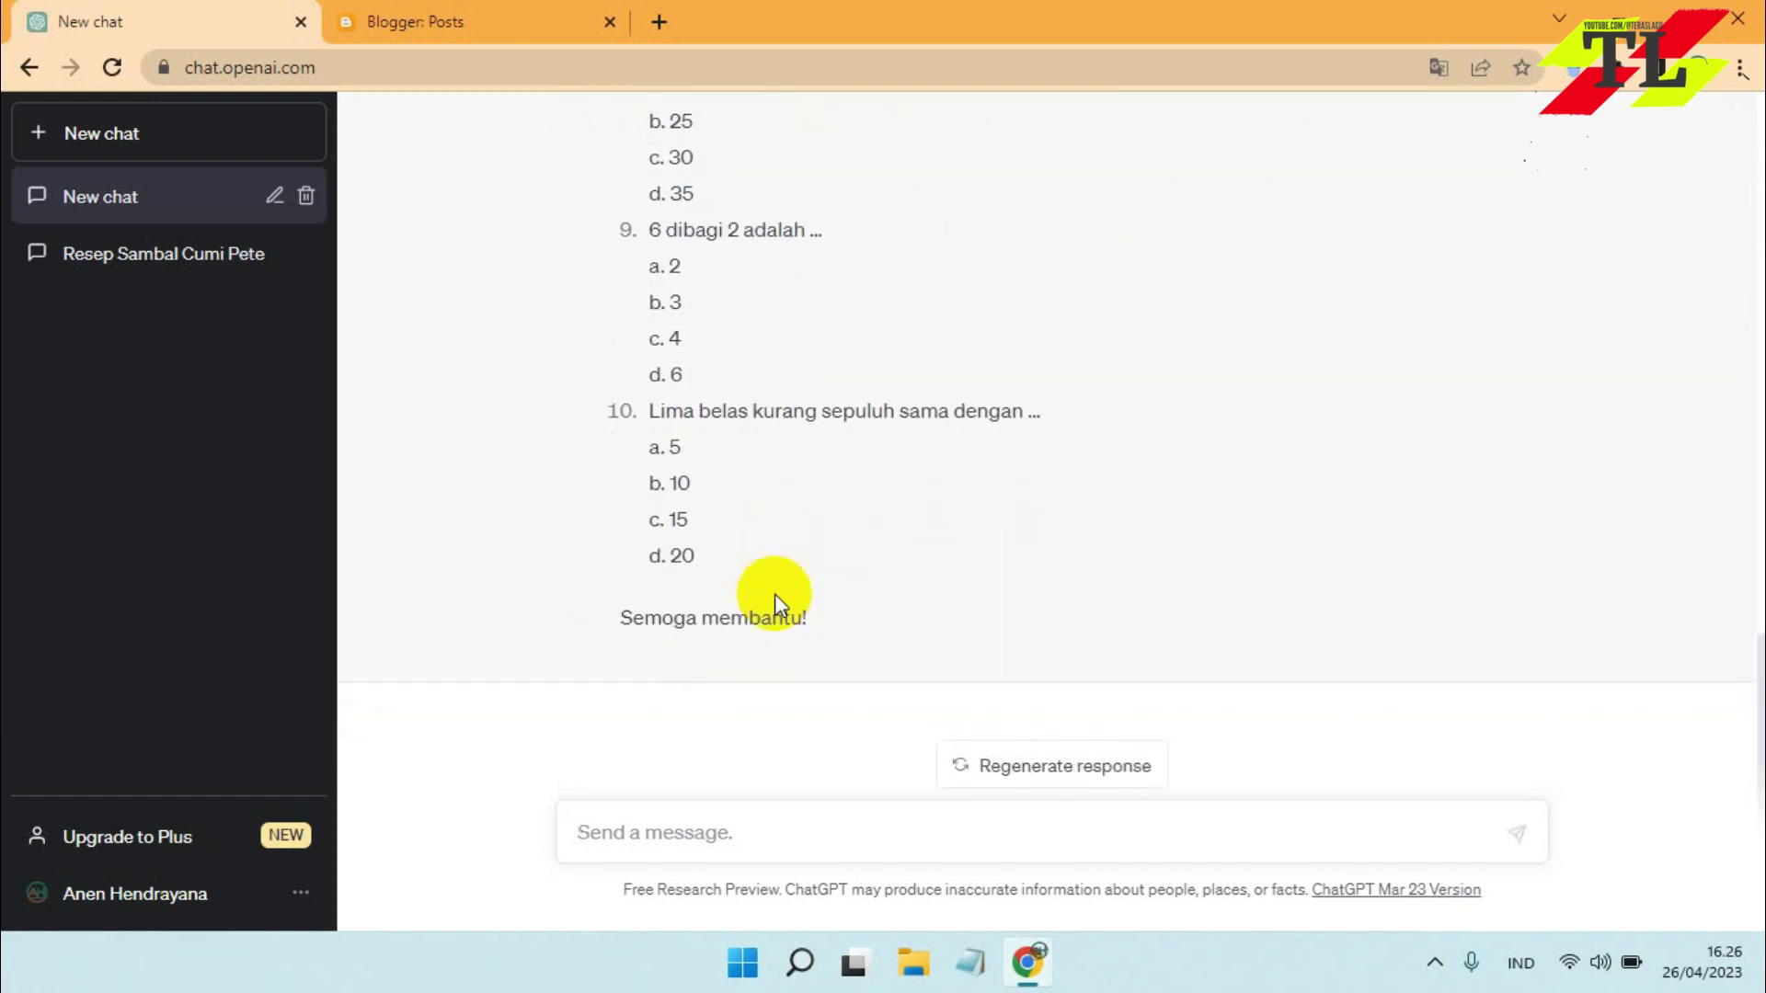
Copy the first prompt, extend it with "plus kunci jawaban" and send it as a new message in the same chat
scroll(774, 593, "up", 20)
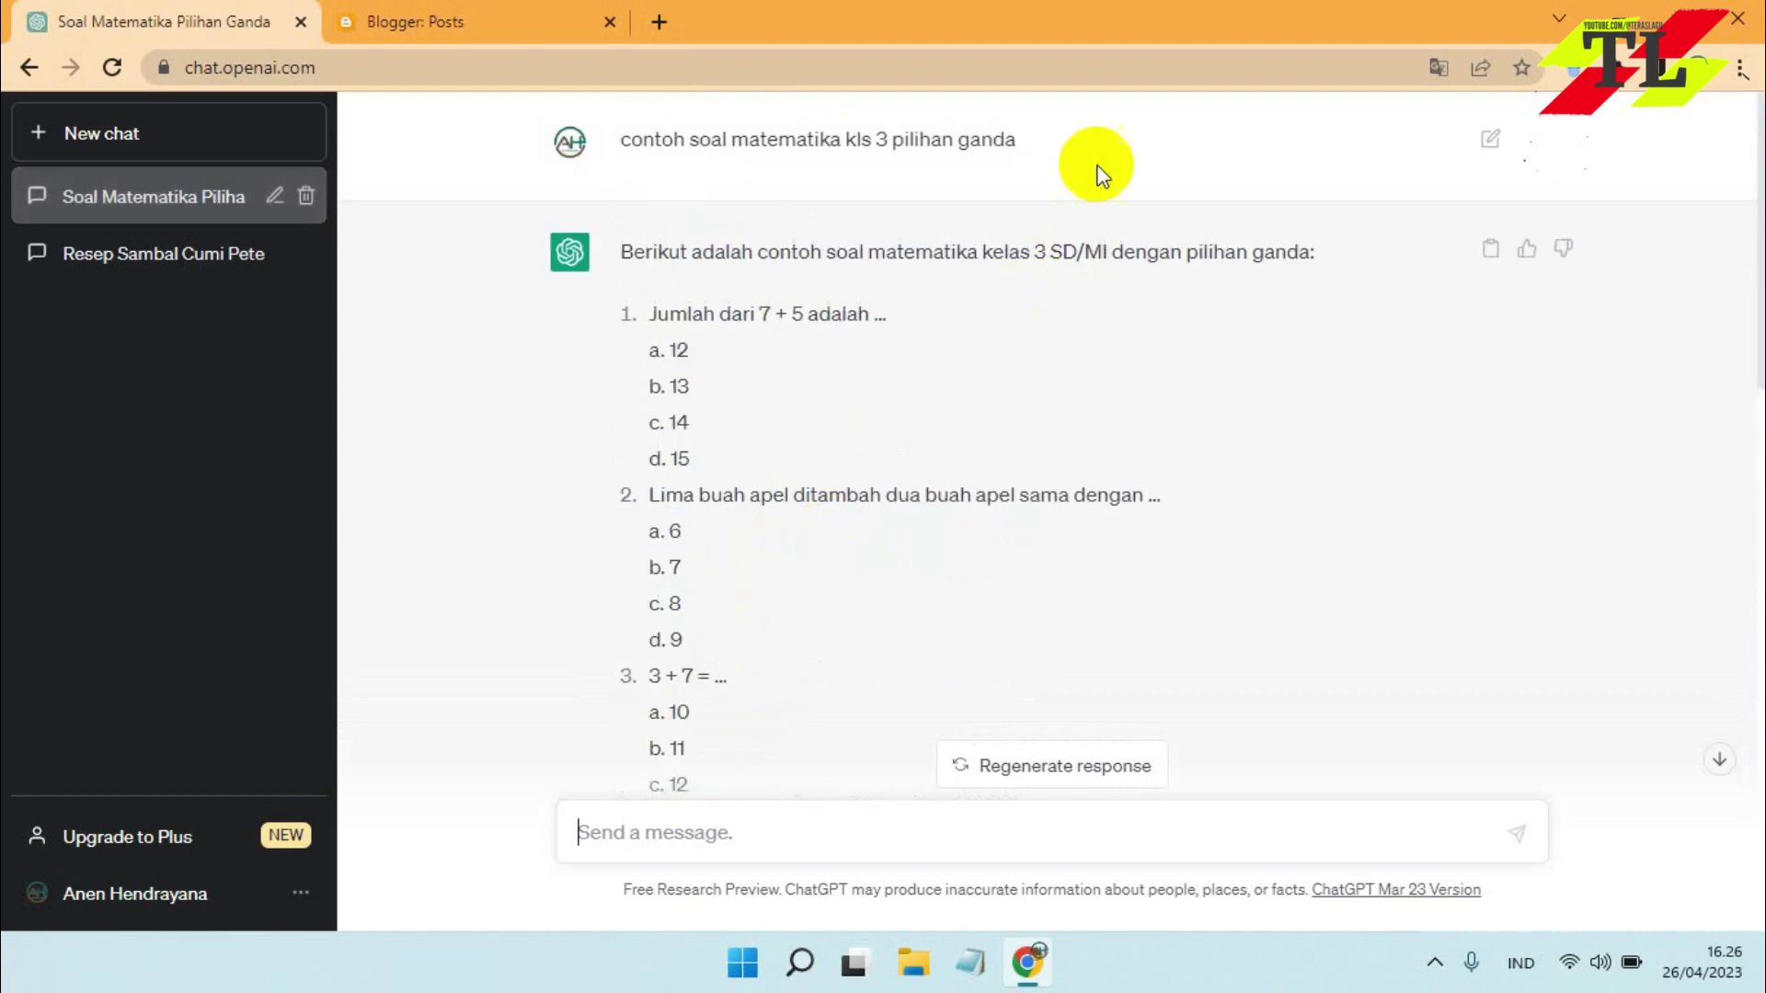
left_click_drag(1078, 151, 626, 147)
key("ctrl+c")
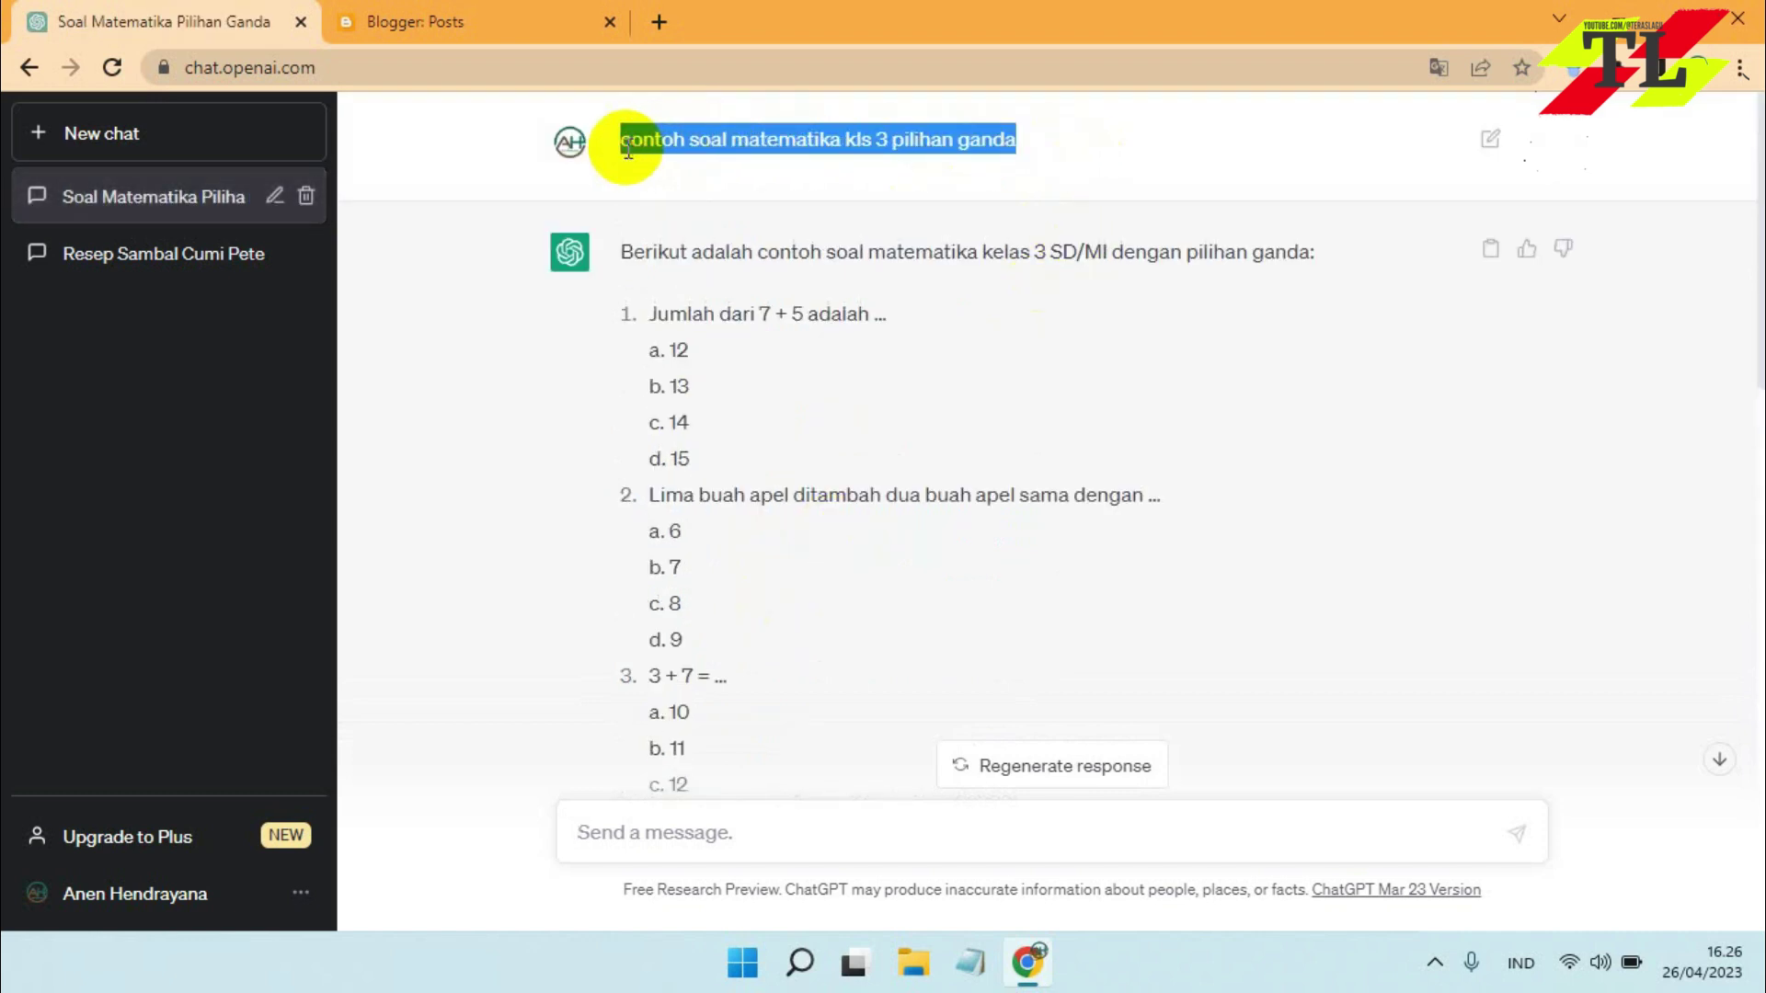
scroll(763, 357, "down", 4)
scroll(769, 366, "down", 5)
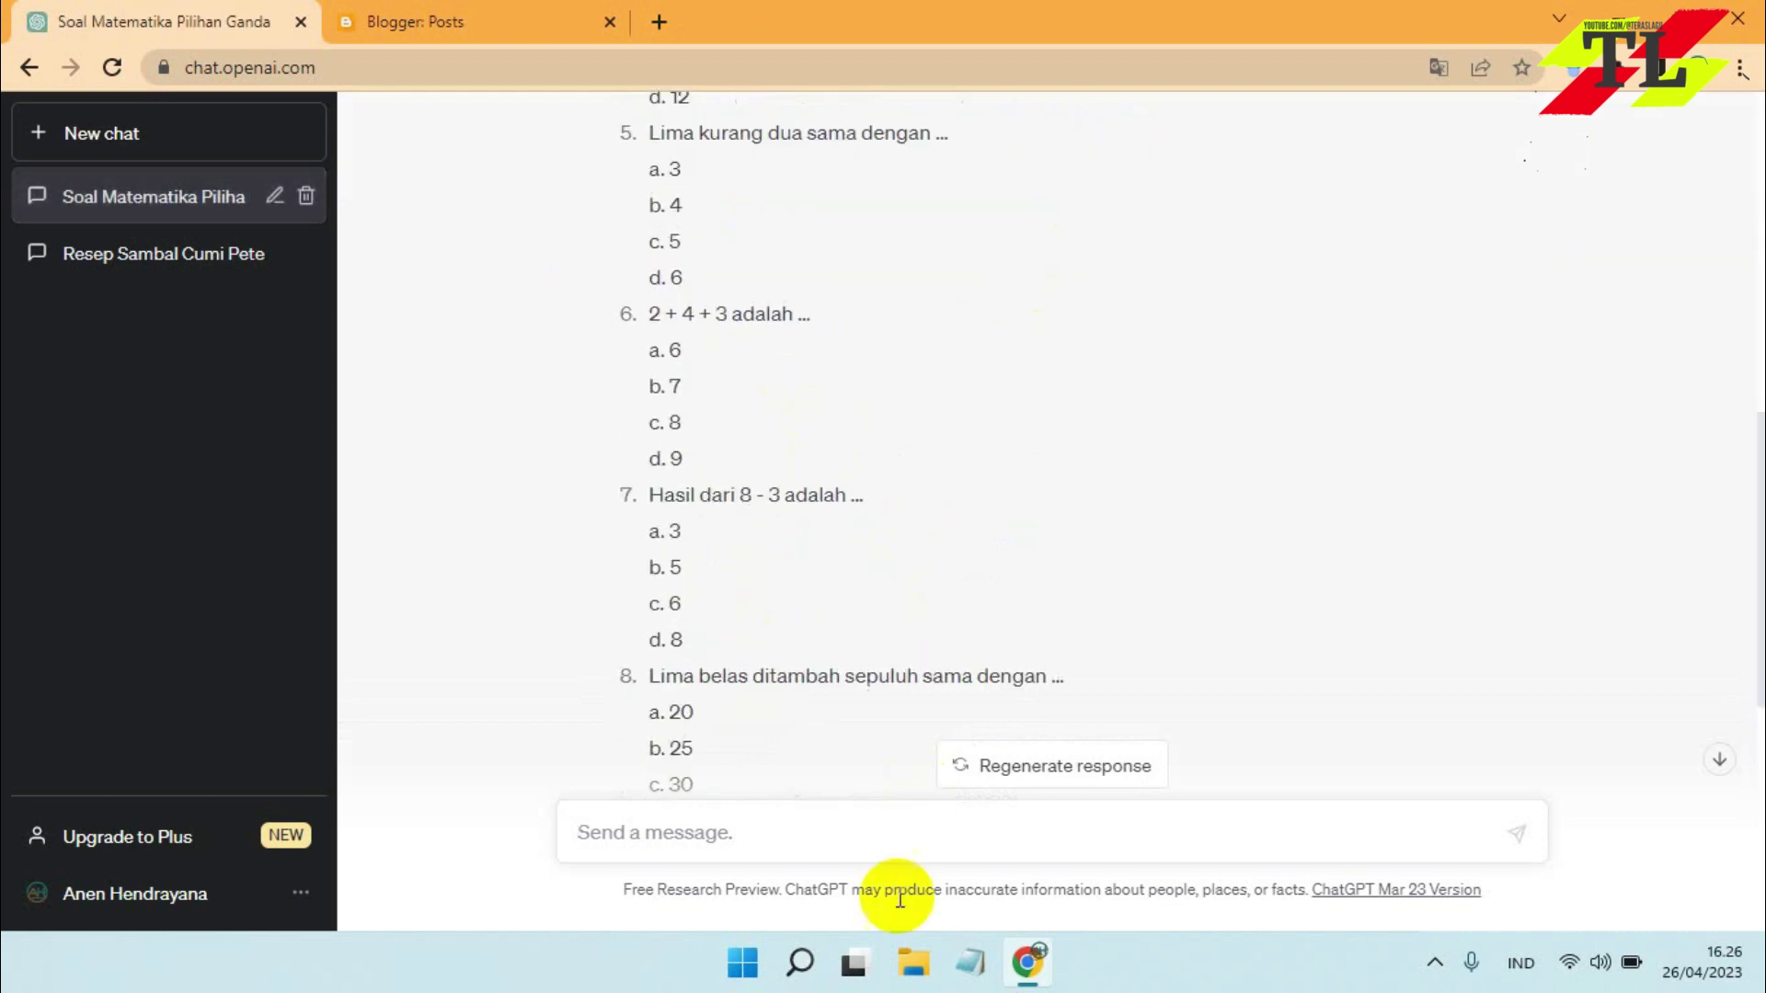
left_click(885, 839)
key("ctrl+v")
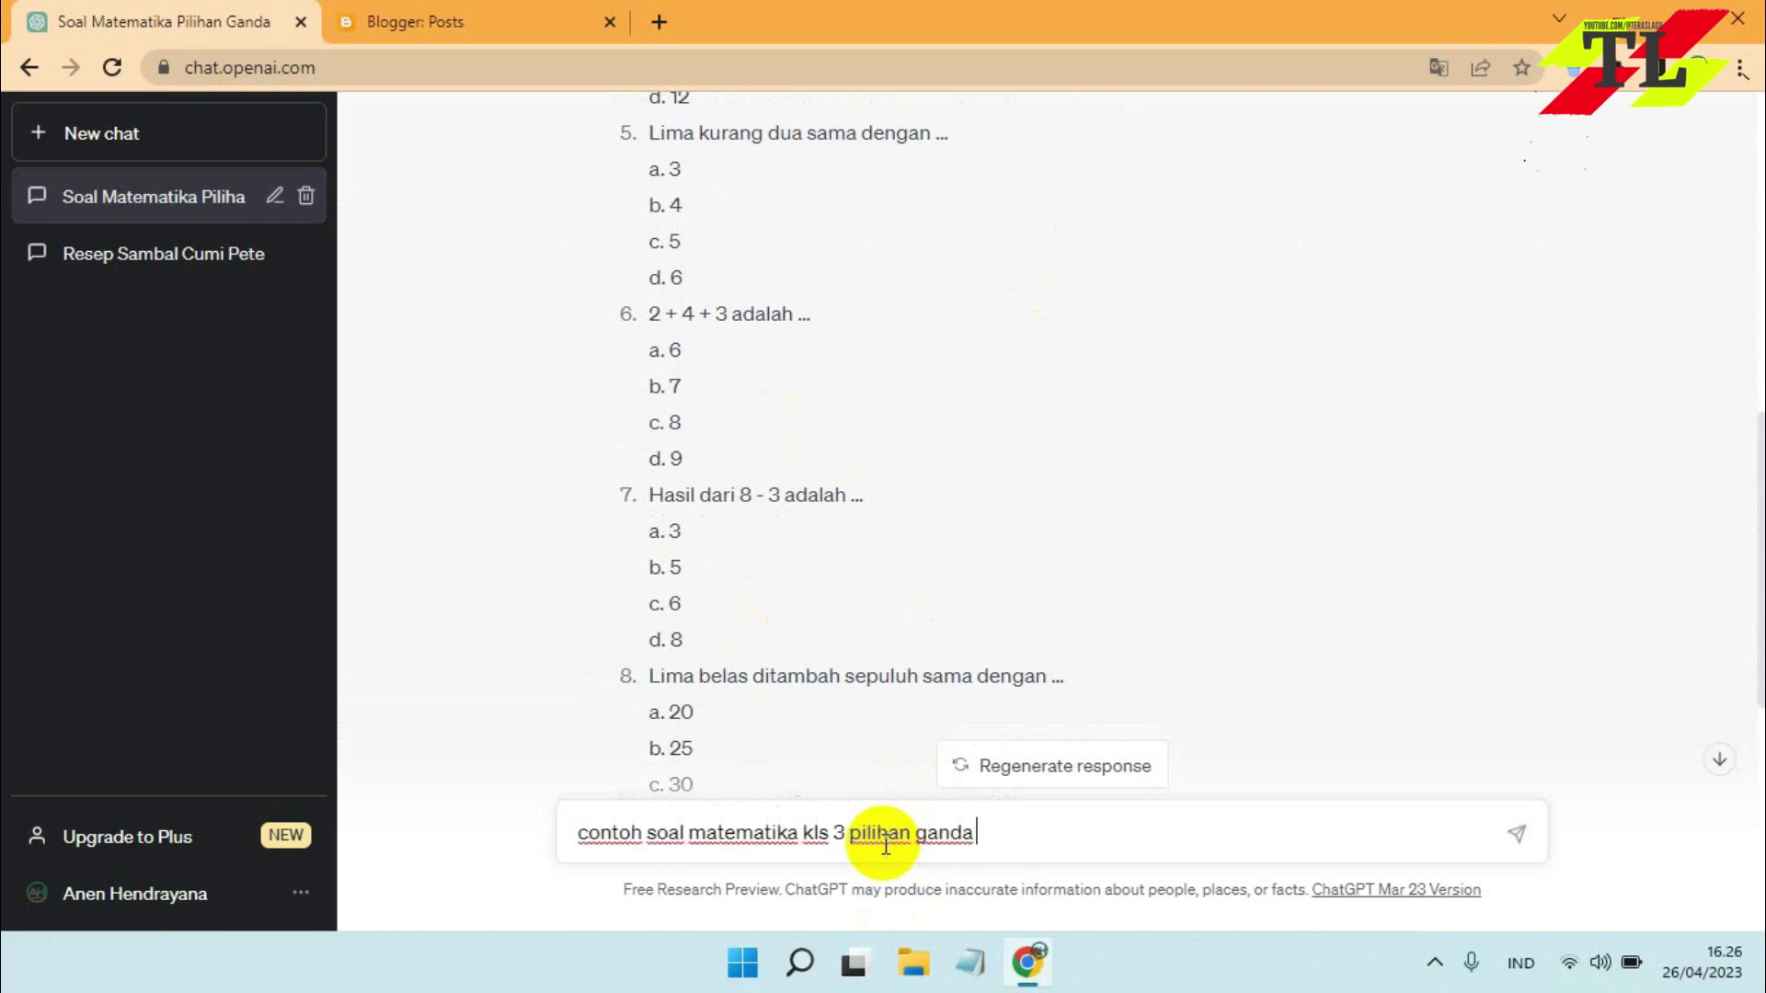
type("plus knu")
key("BackSpace")
key("BackSpace")
type("unci jawaban")
key("Return")
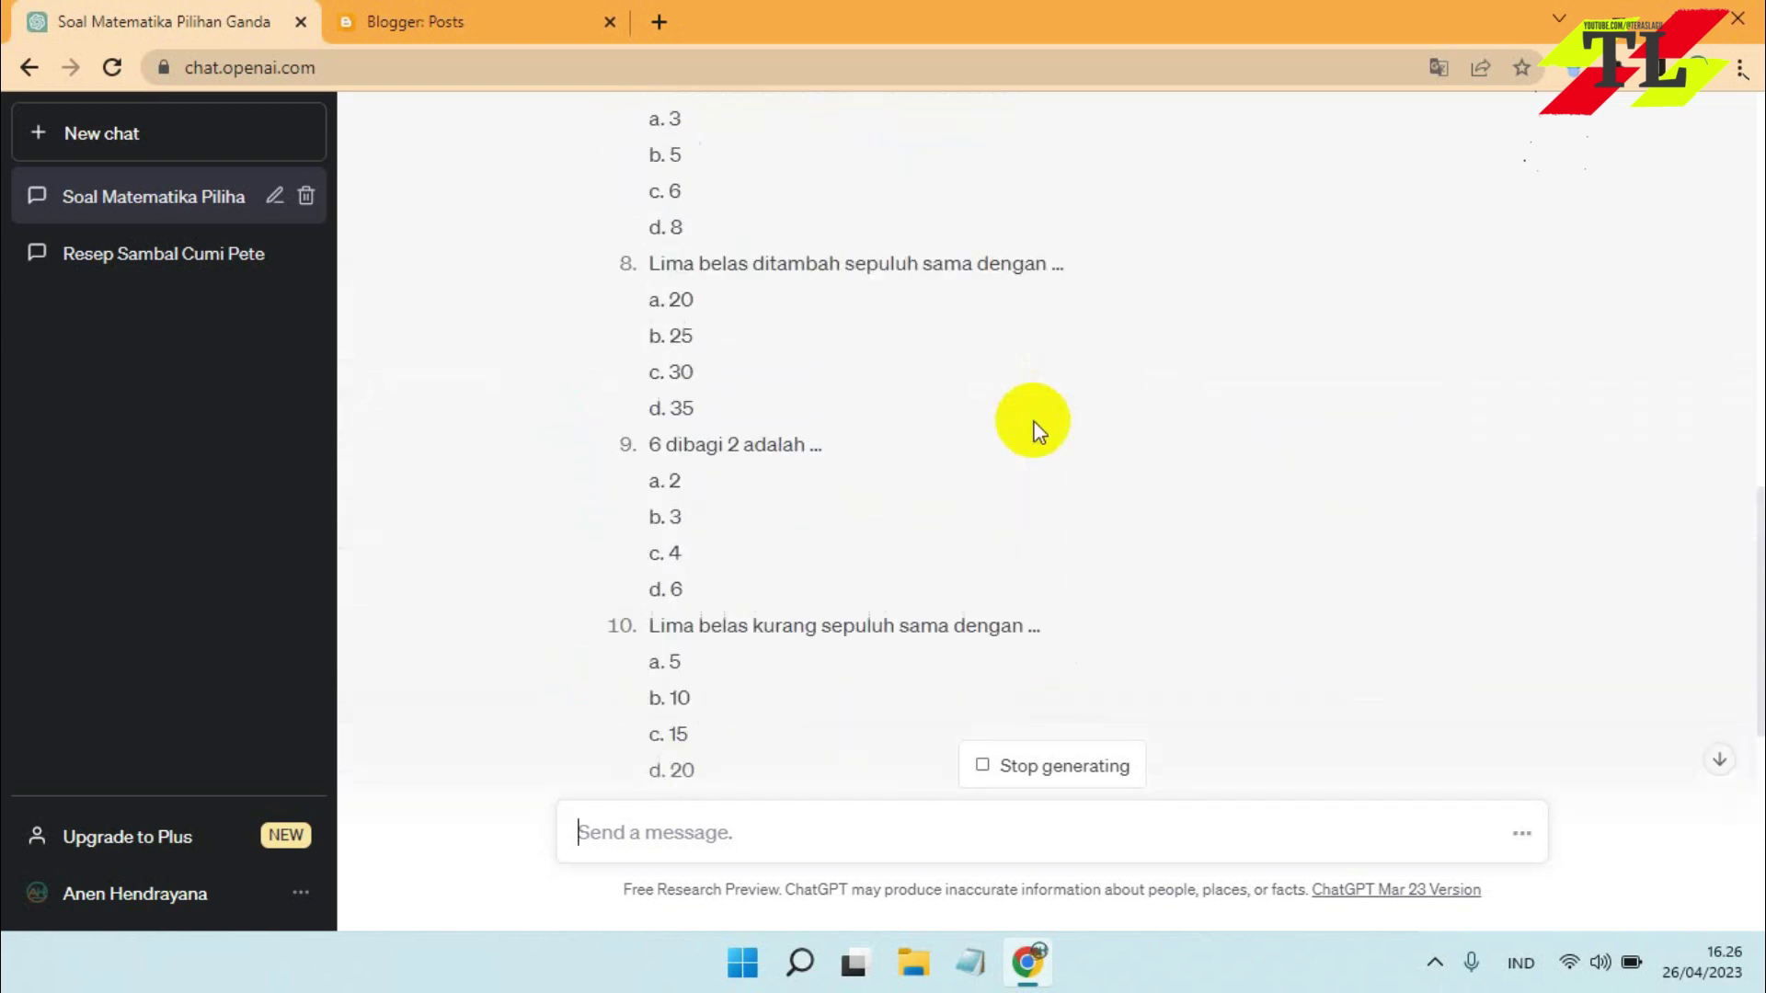
scroll(1037, 430, "up", 10)
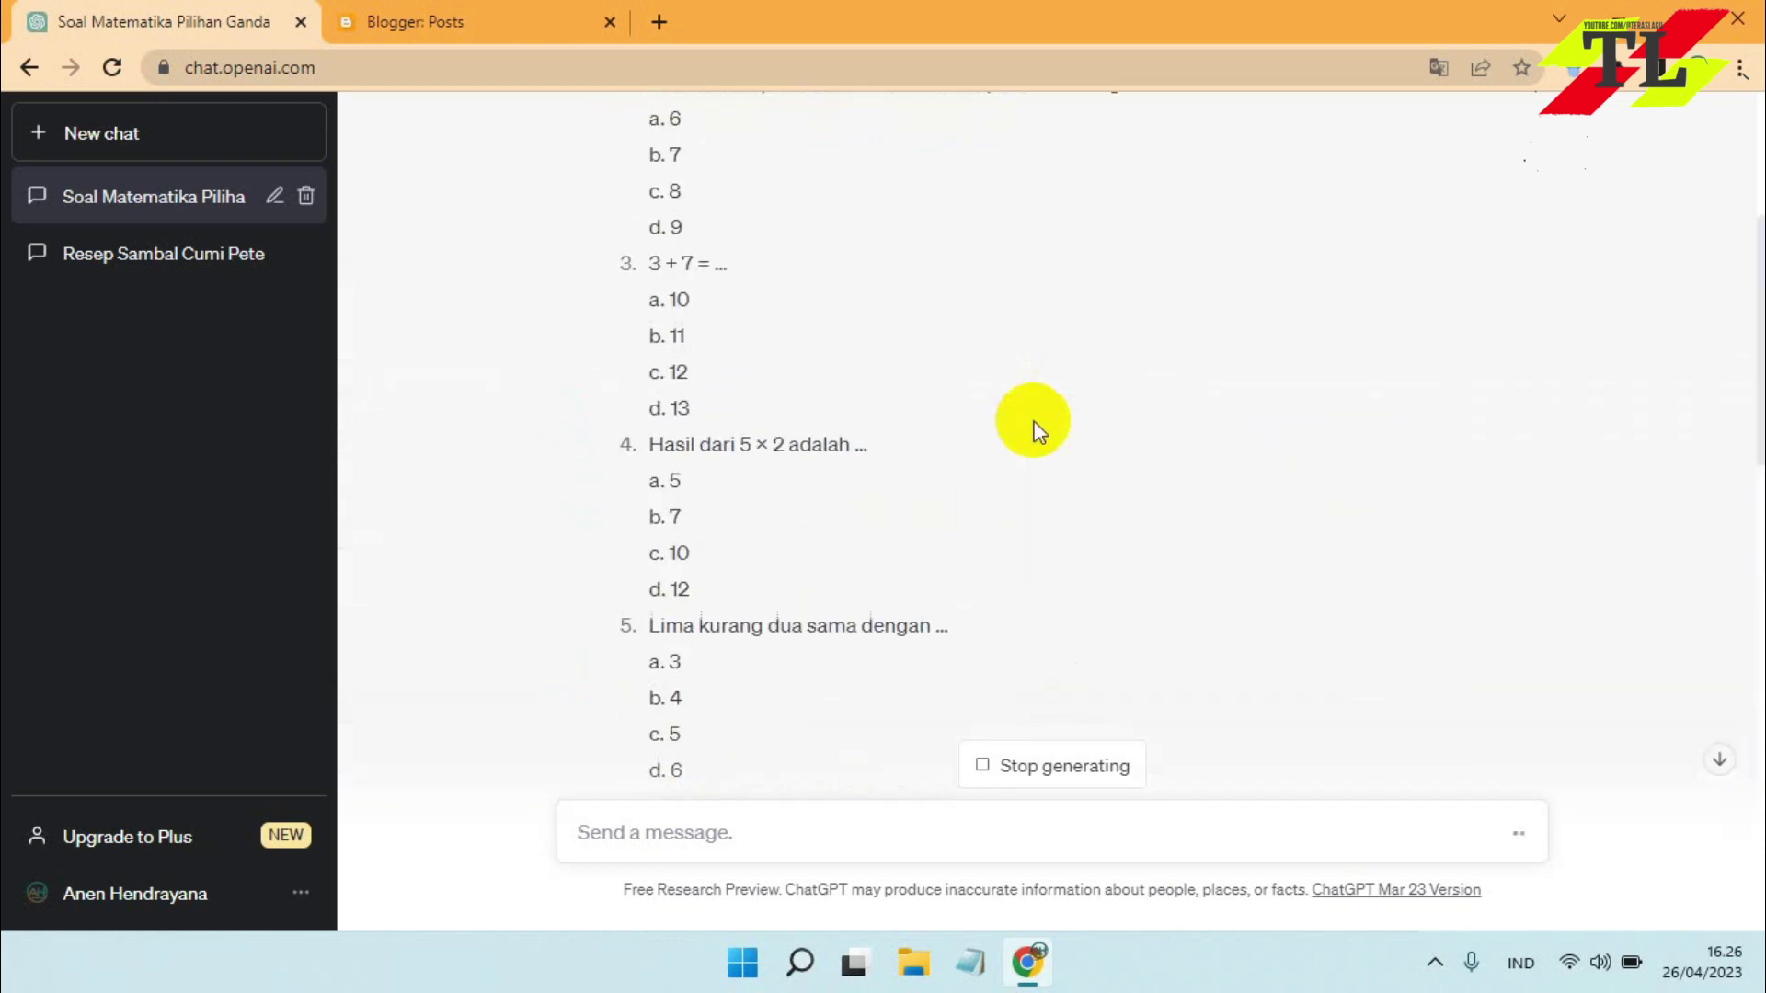
scroll(1037, 430, "down", 15)
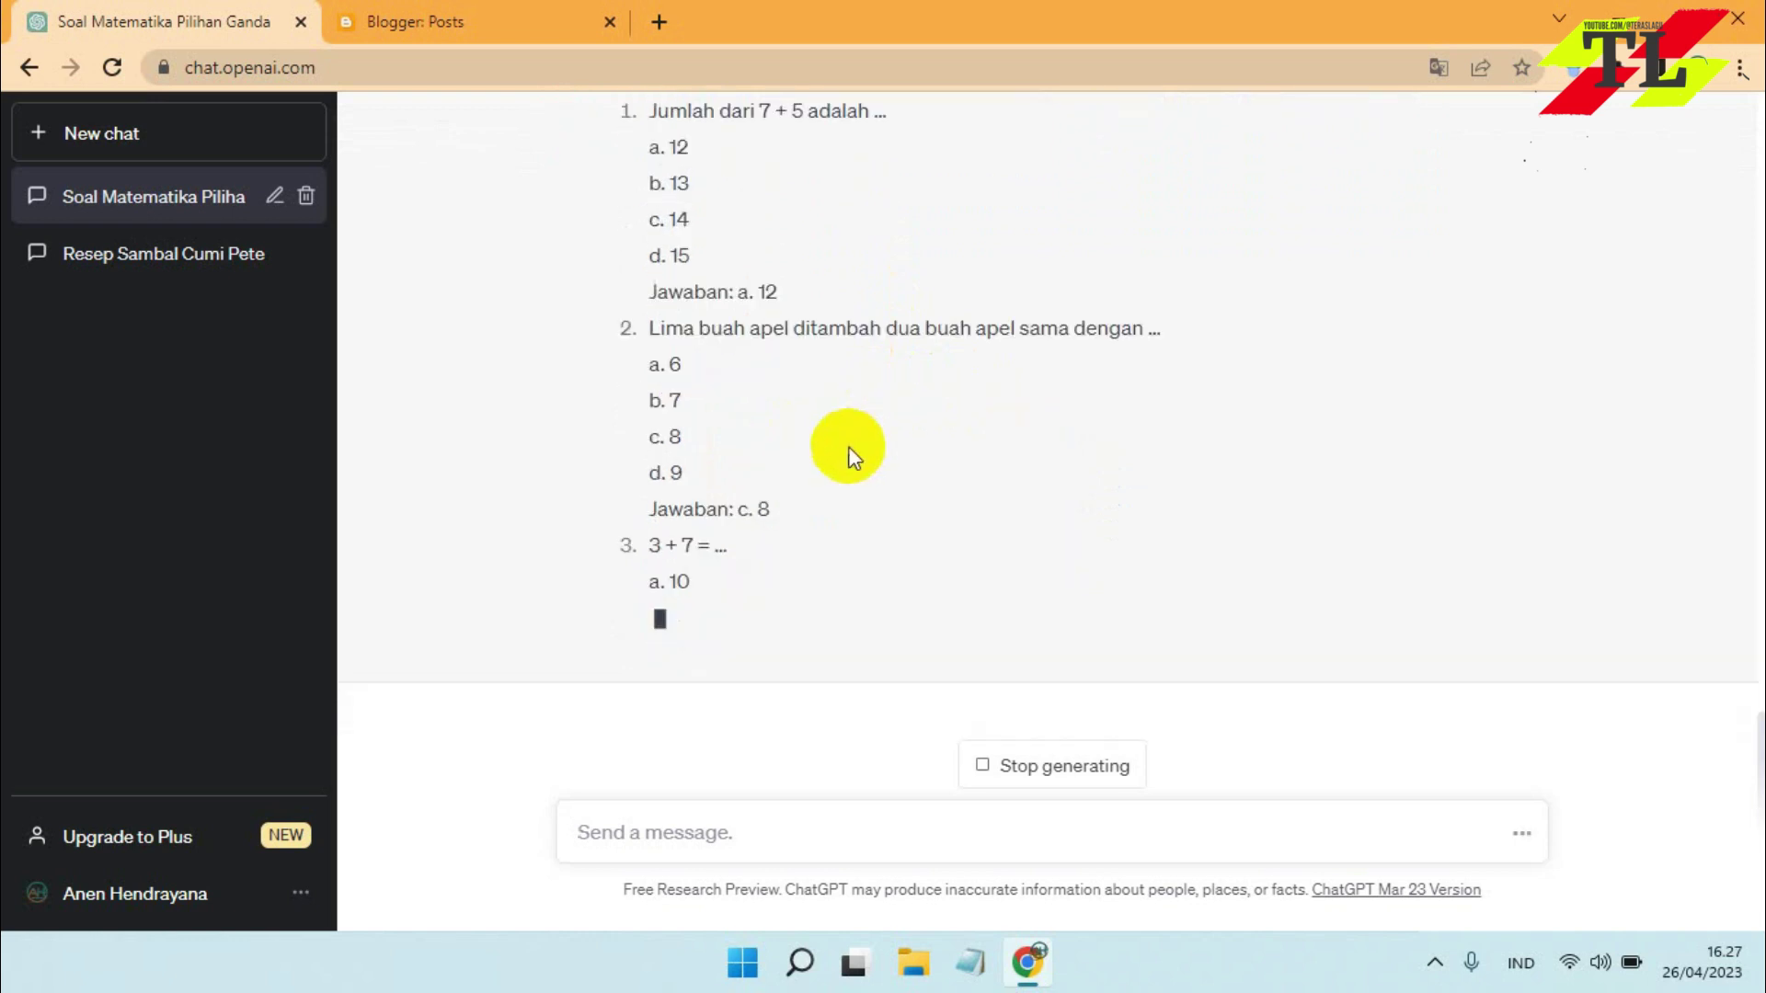
Launch Word, create a blank document and close the Genuine Office notice
left_click(747, 960)
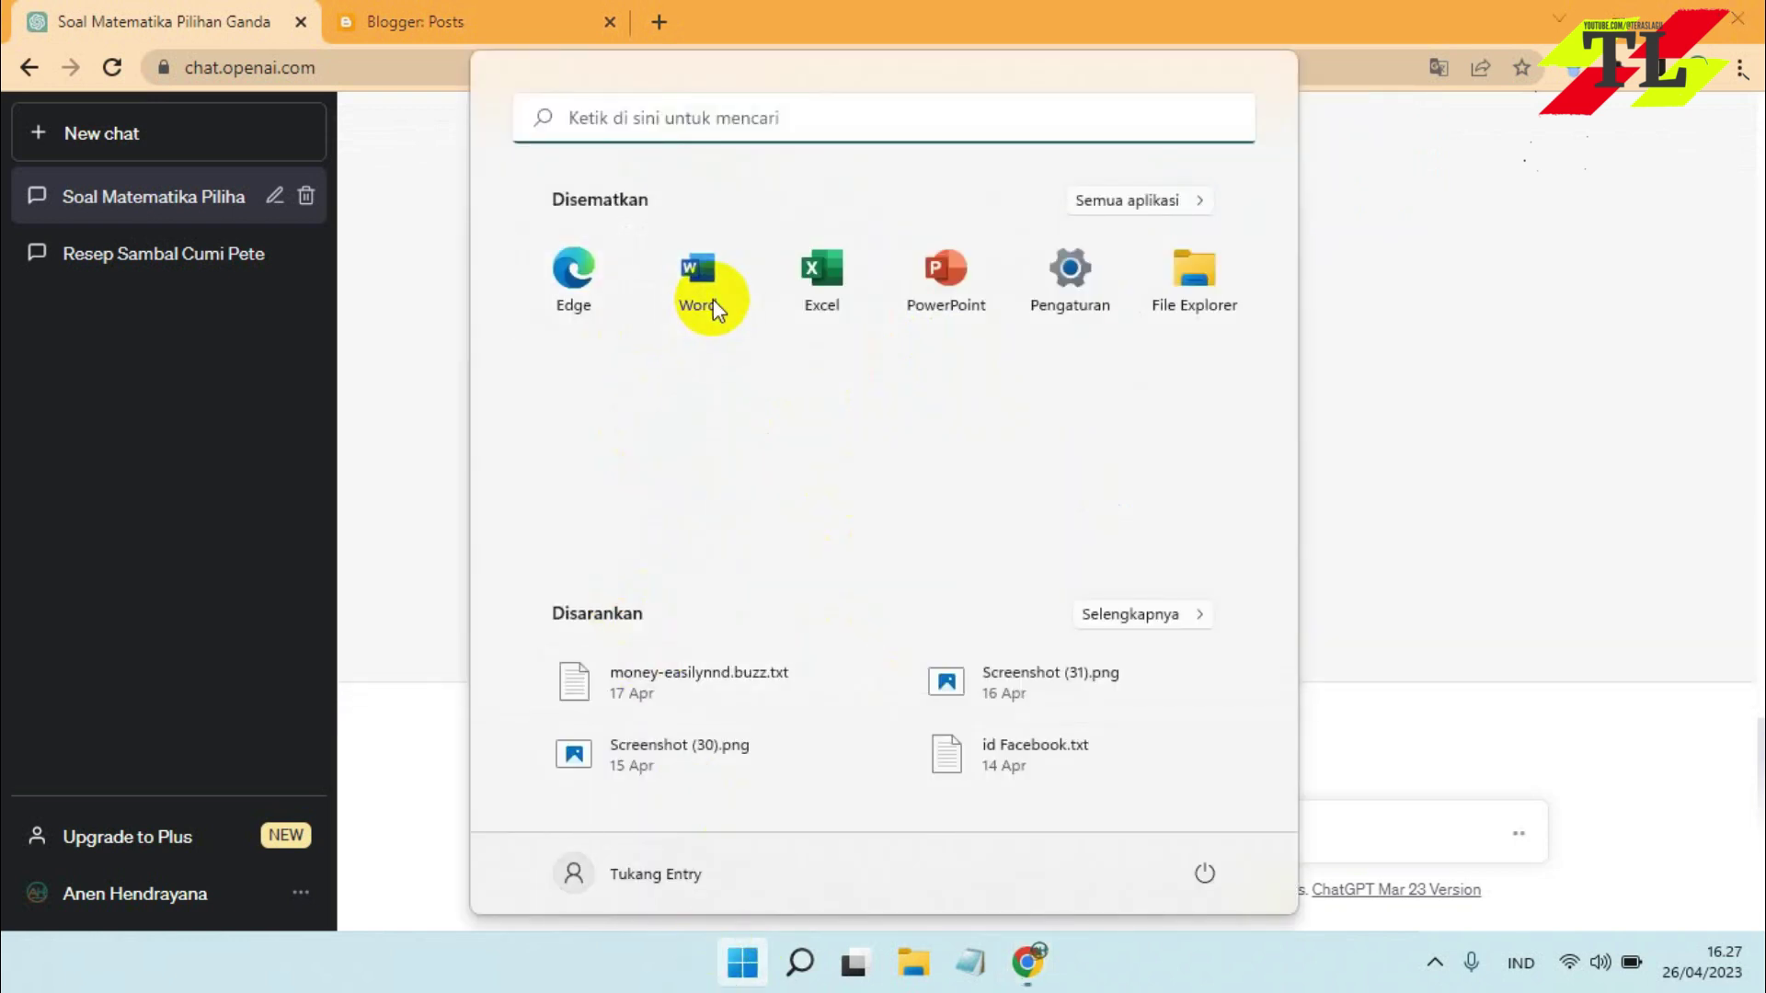
left_click(713, 300)
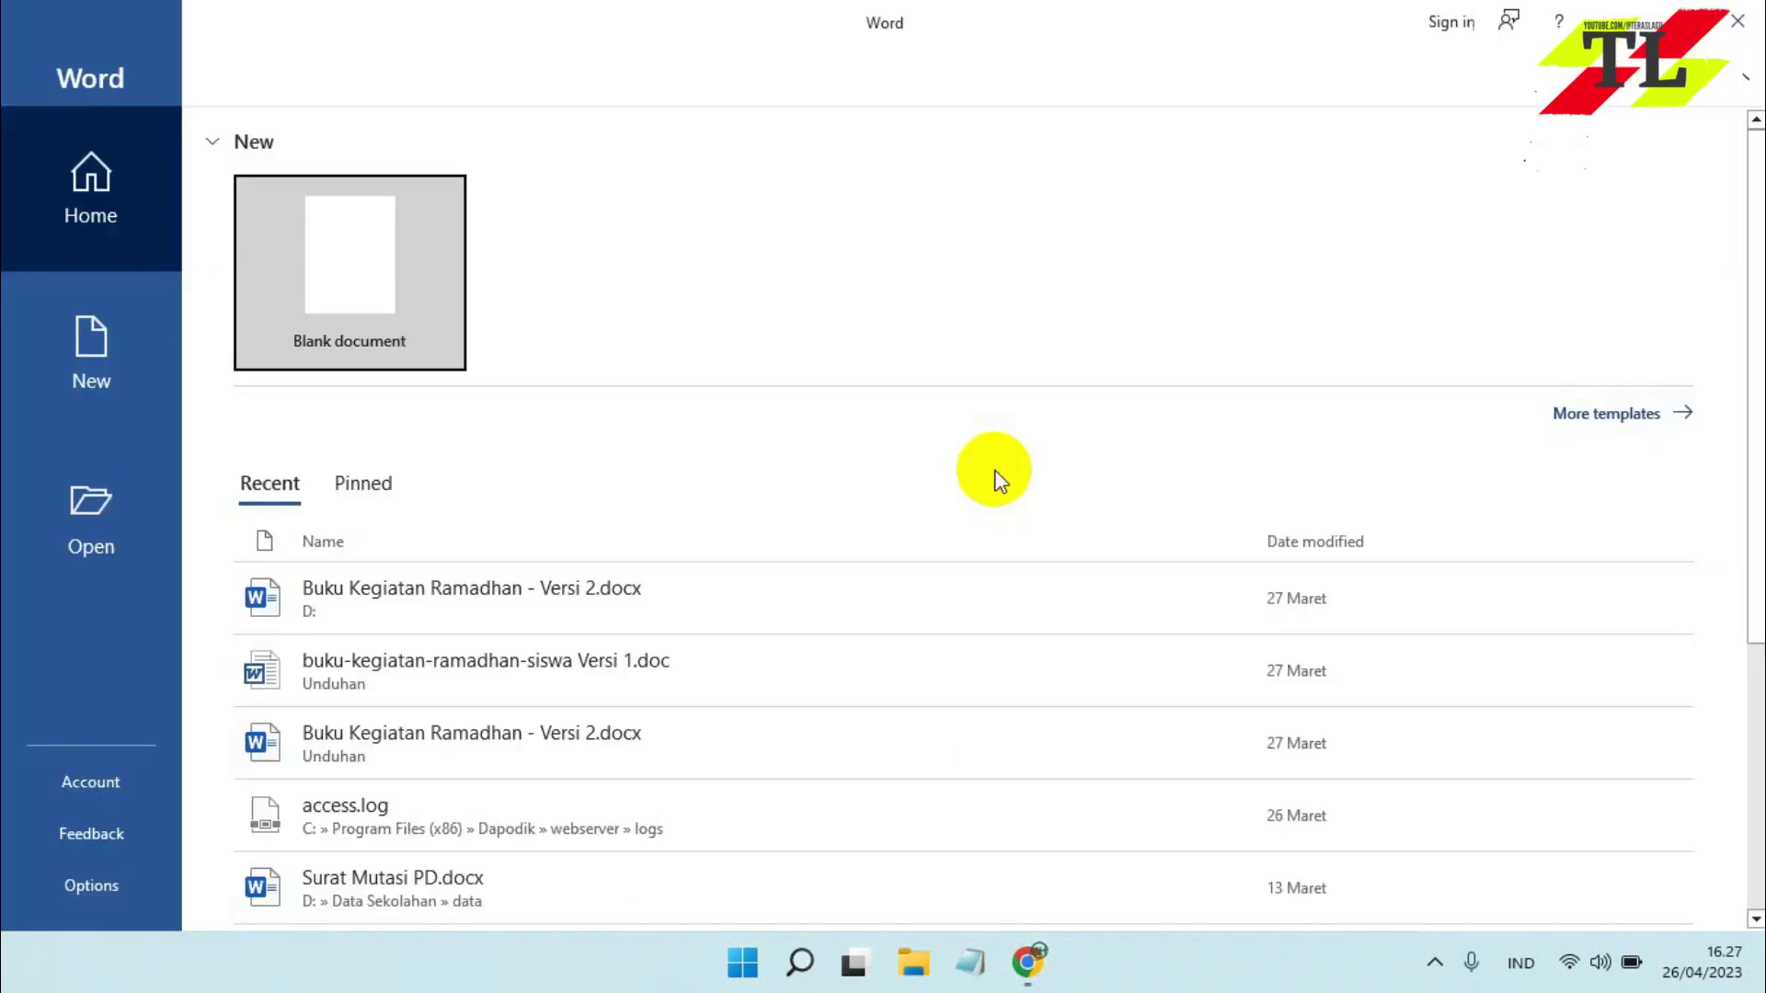
left_click(417, 277)
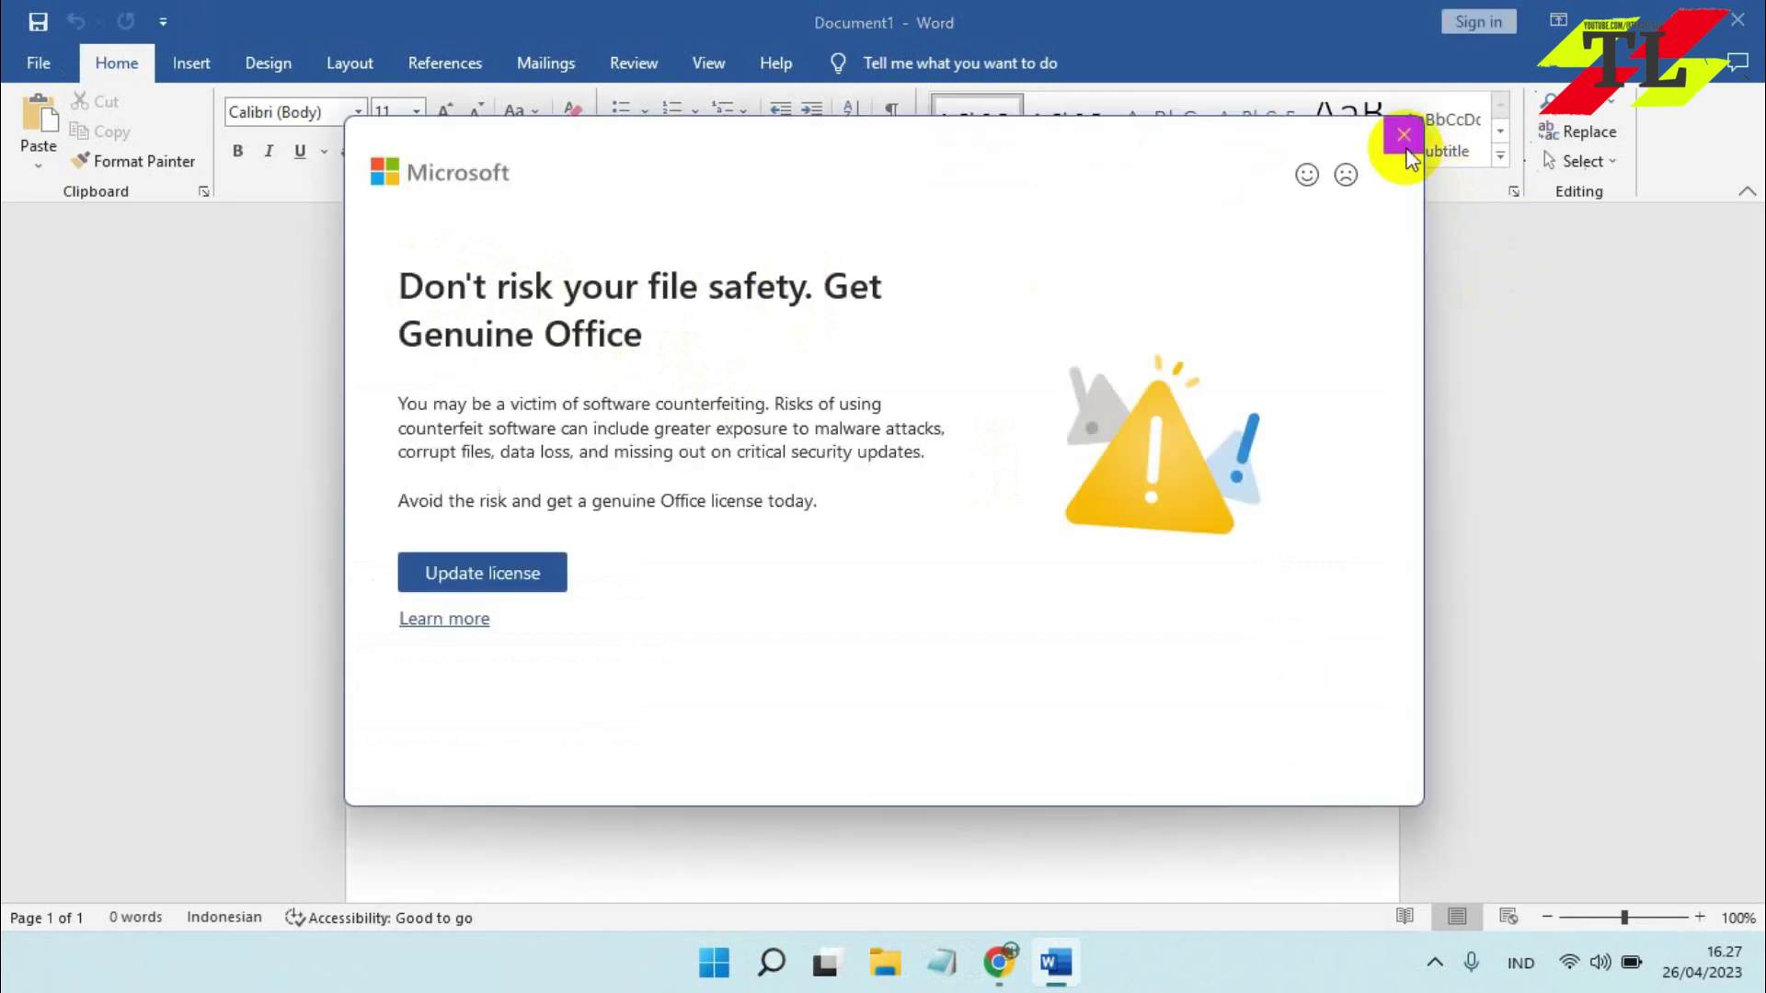
left_click(1404, 136)
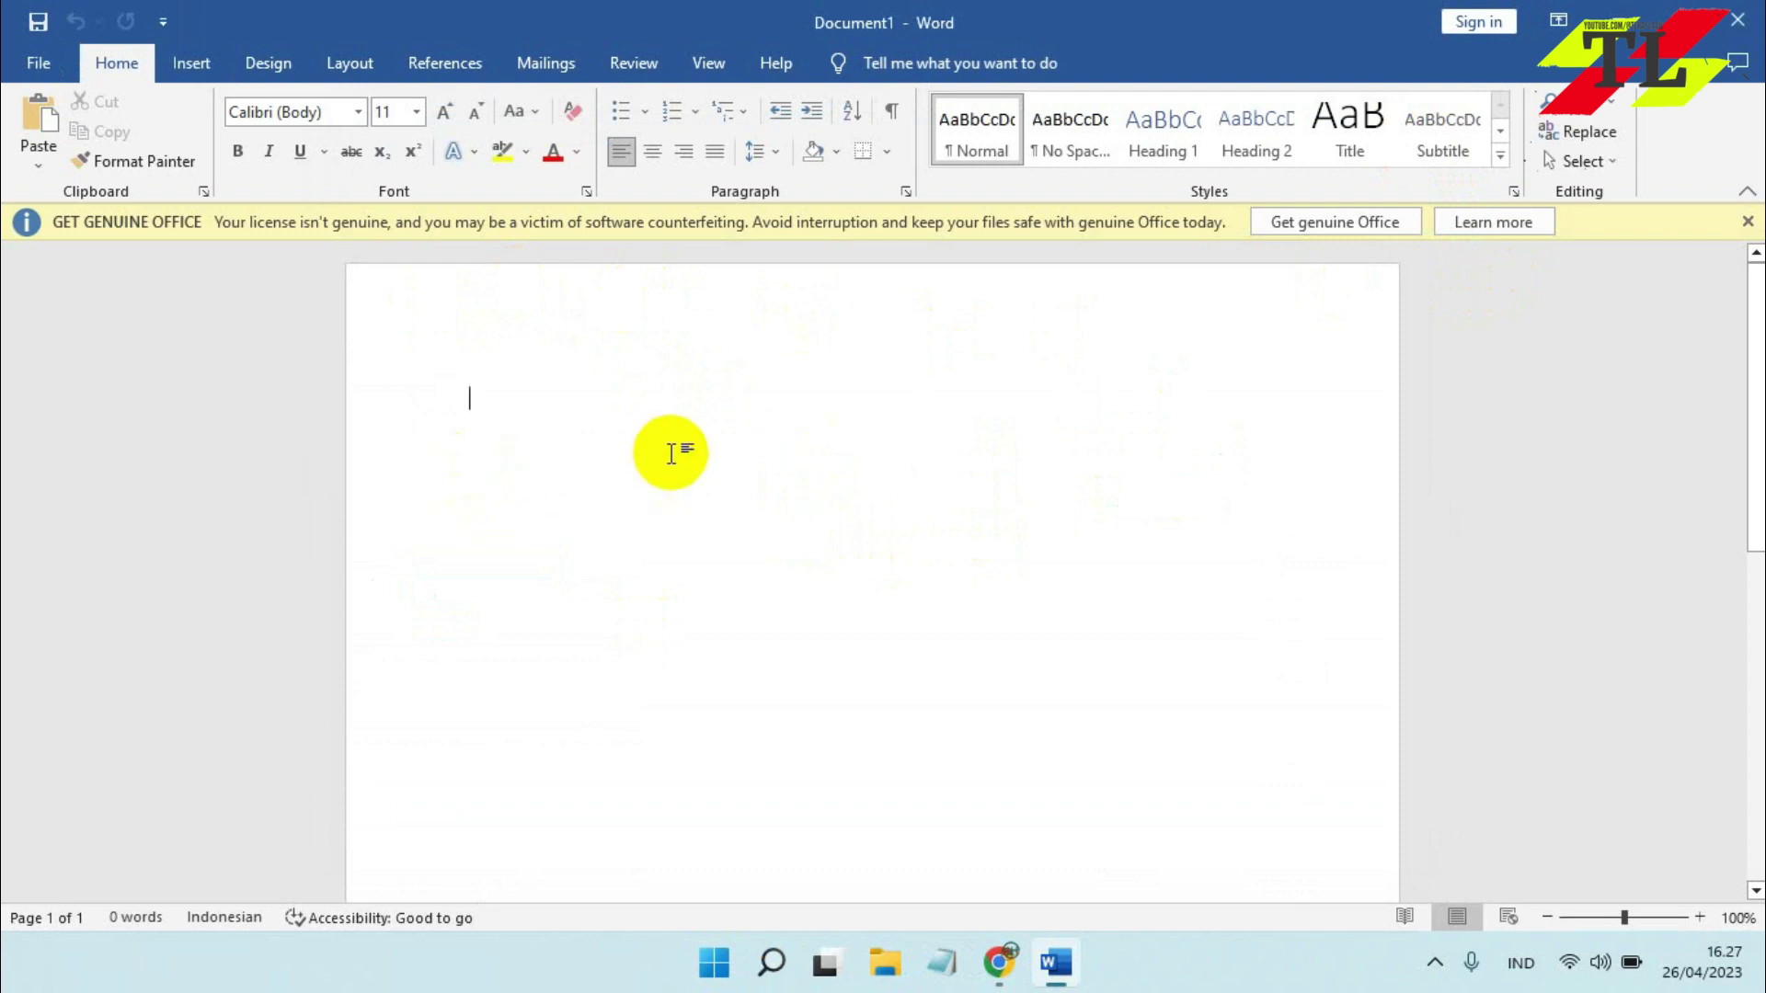
Return to Chrome, dismiss the CCleaner notification and copy ChatGPT's whole answer containing the ten questions with answer key
left_click(1007, 966)
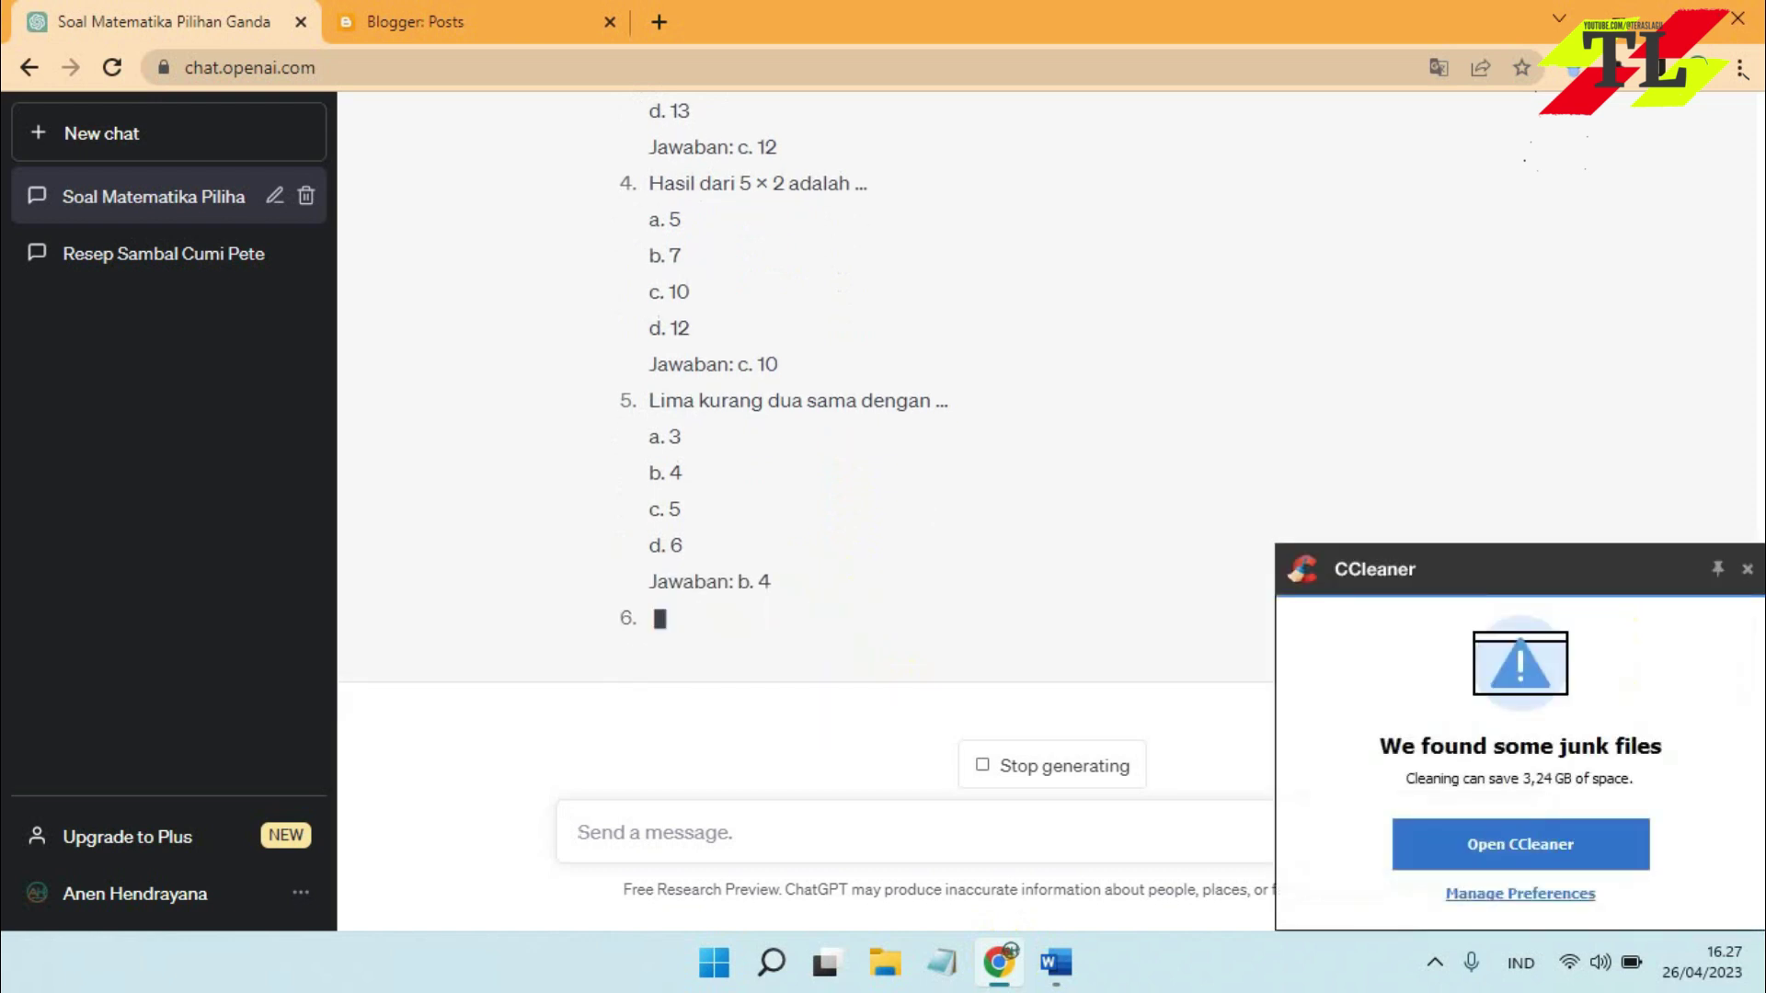
left_click(1746, 569)
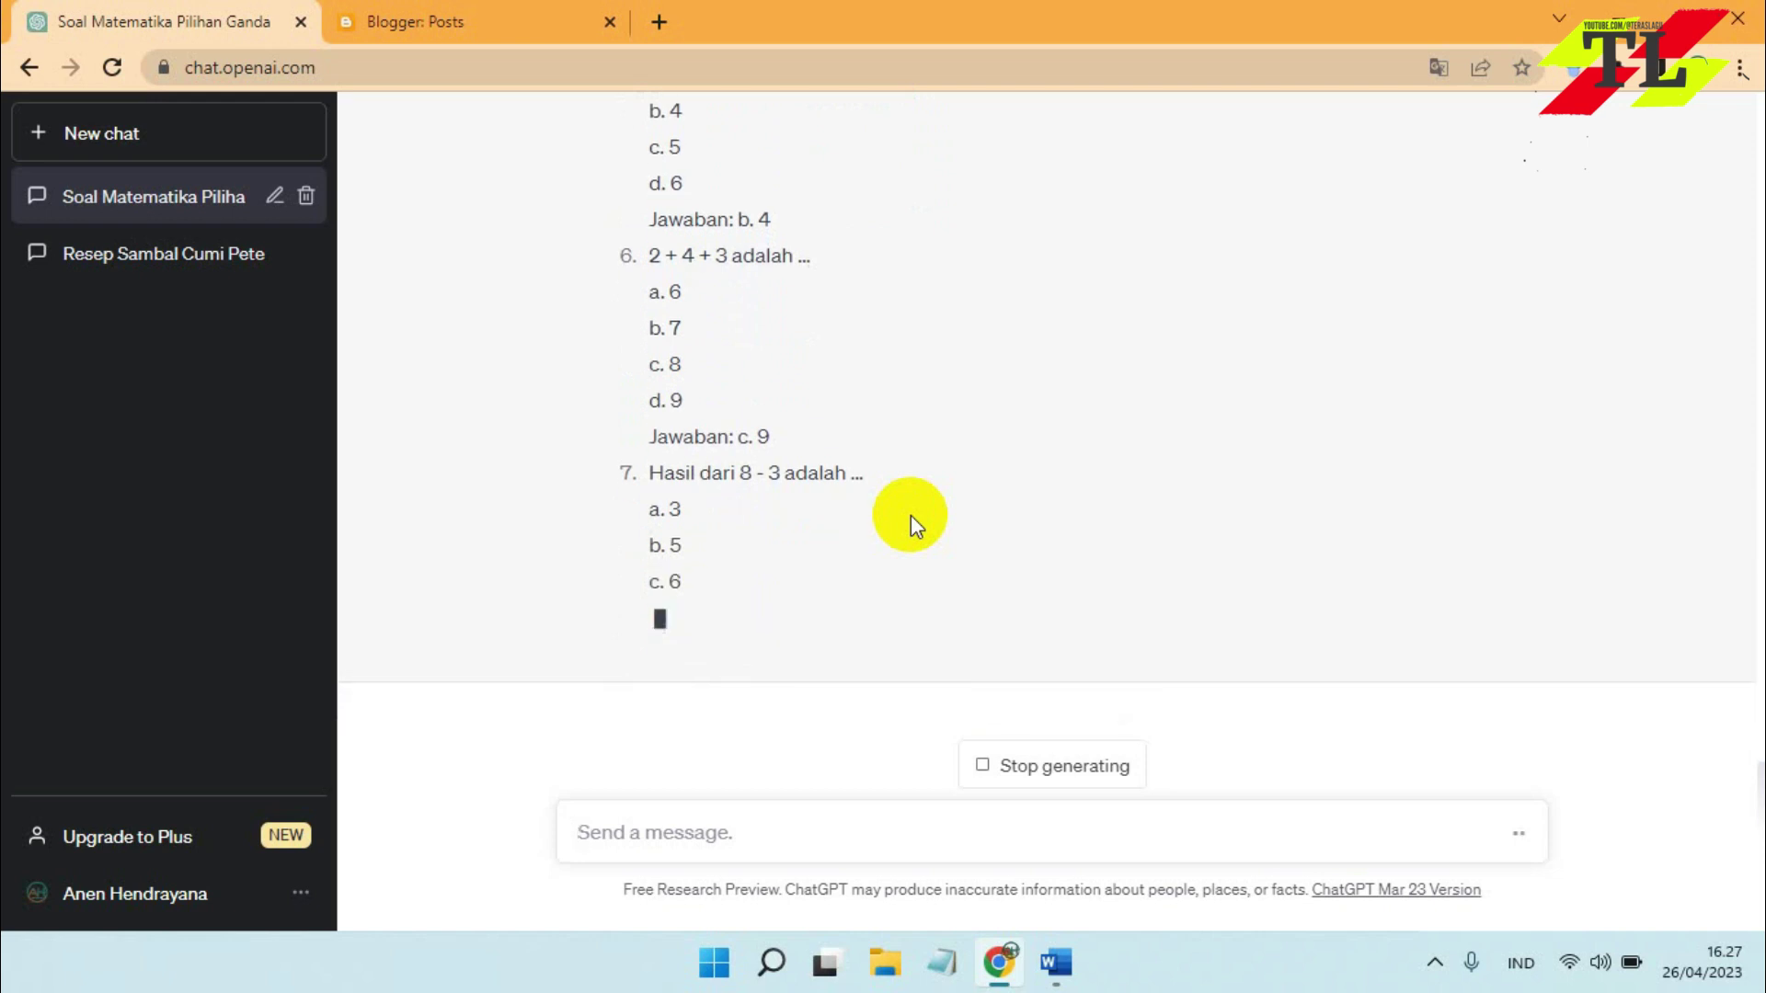
scroll(910, 515, "up", 4)
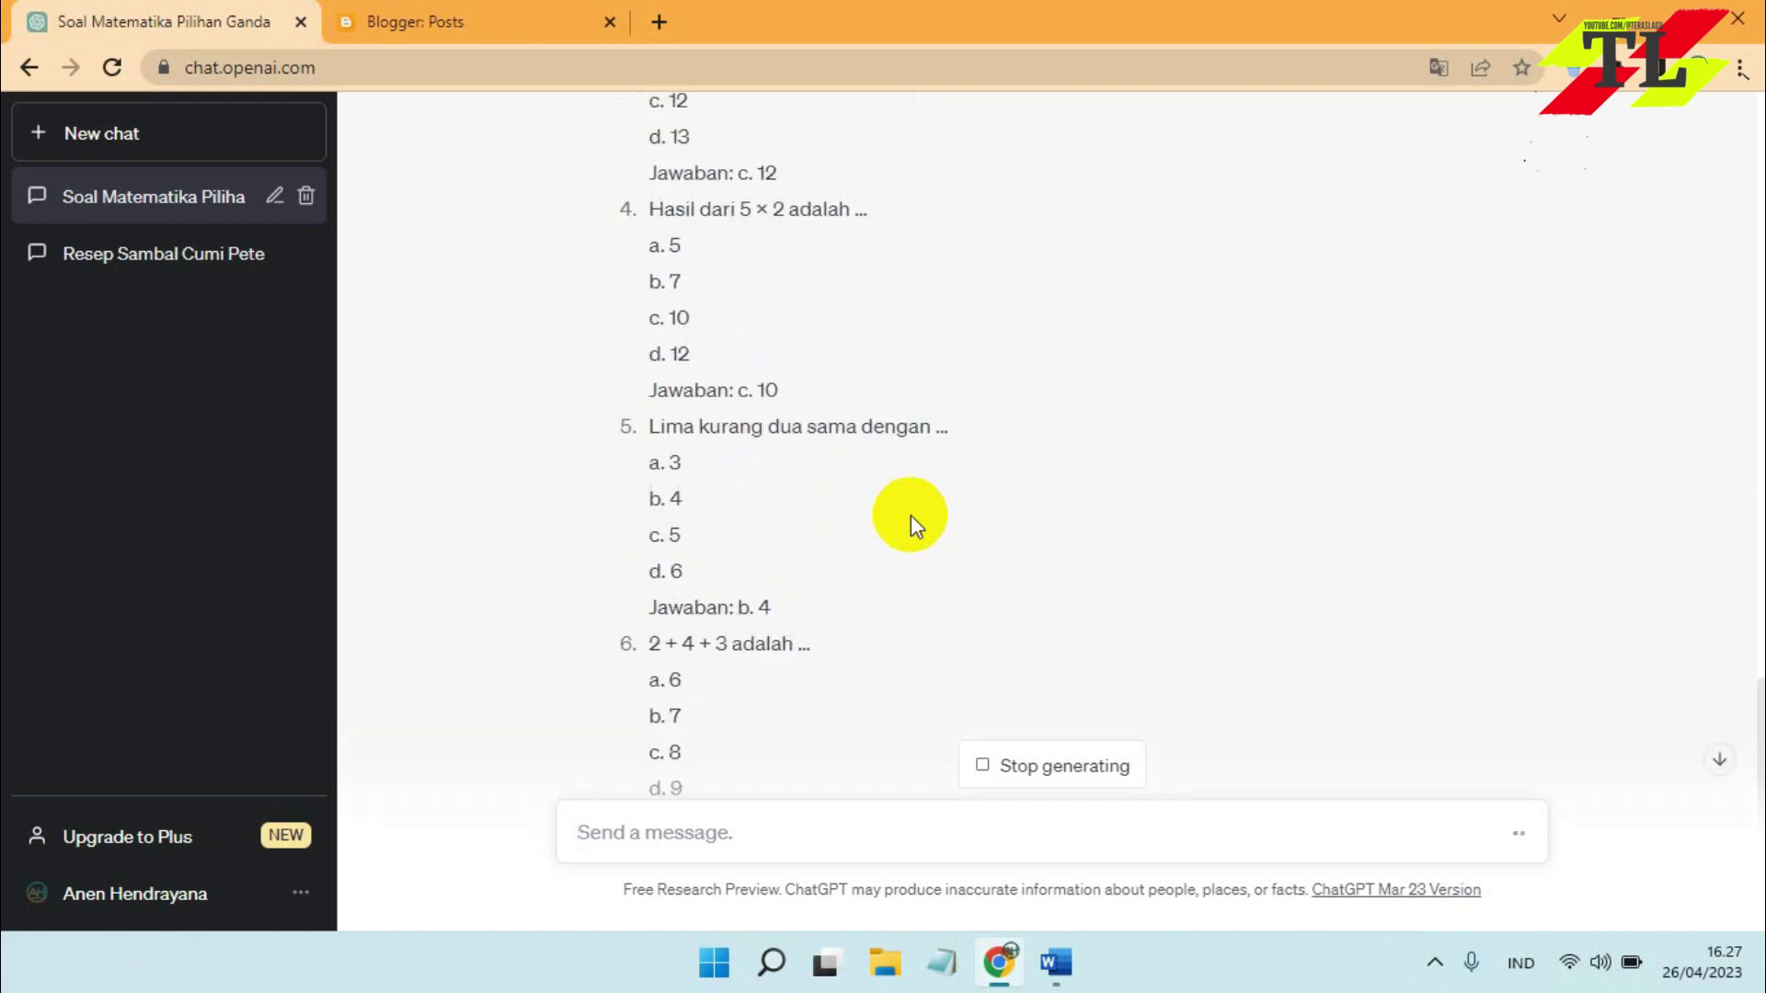
scroll(910, 515, "up", 4)
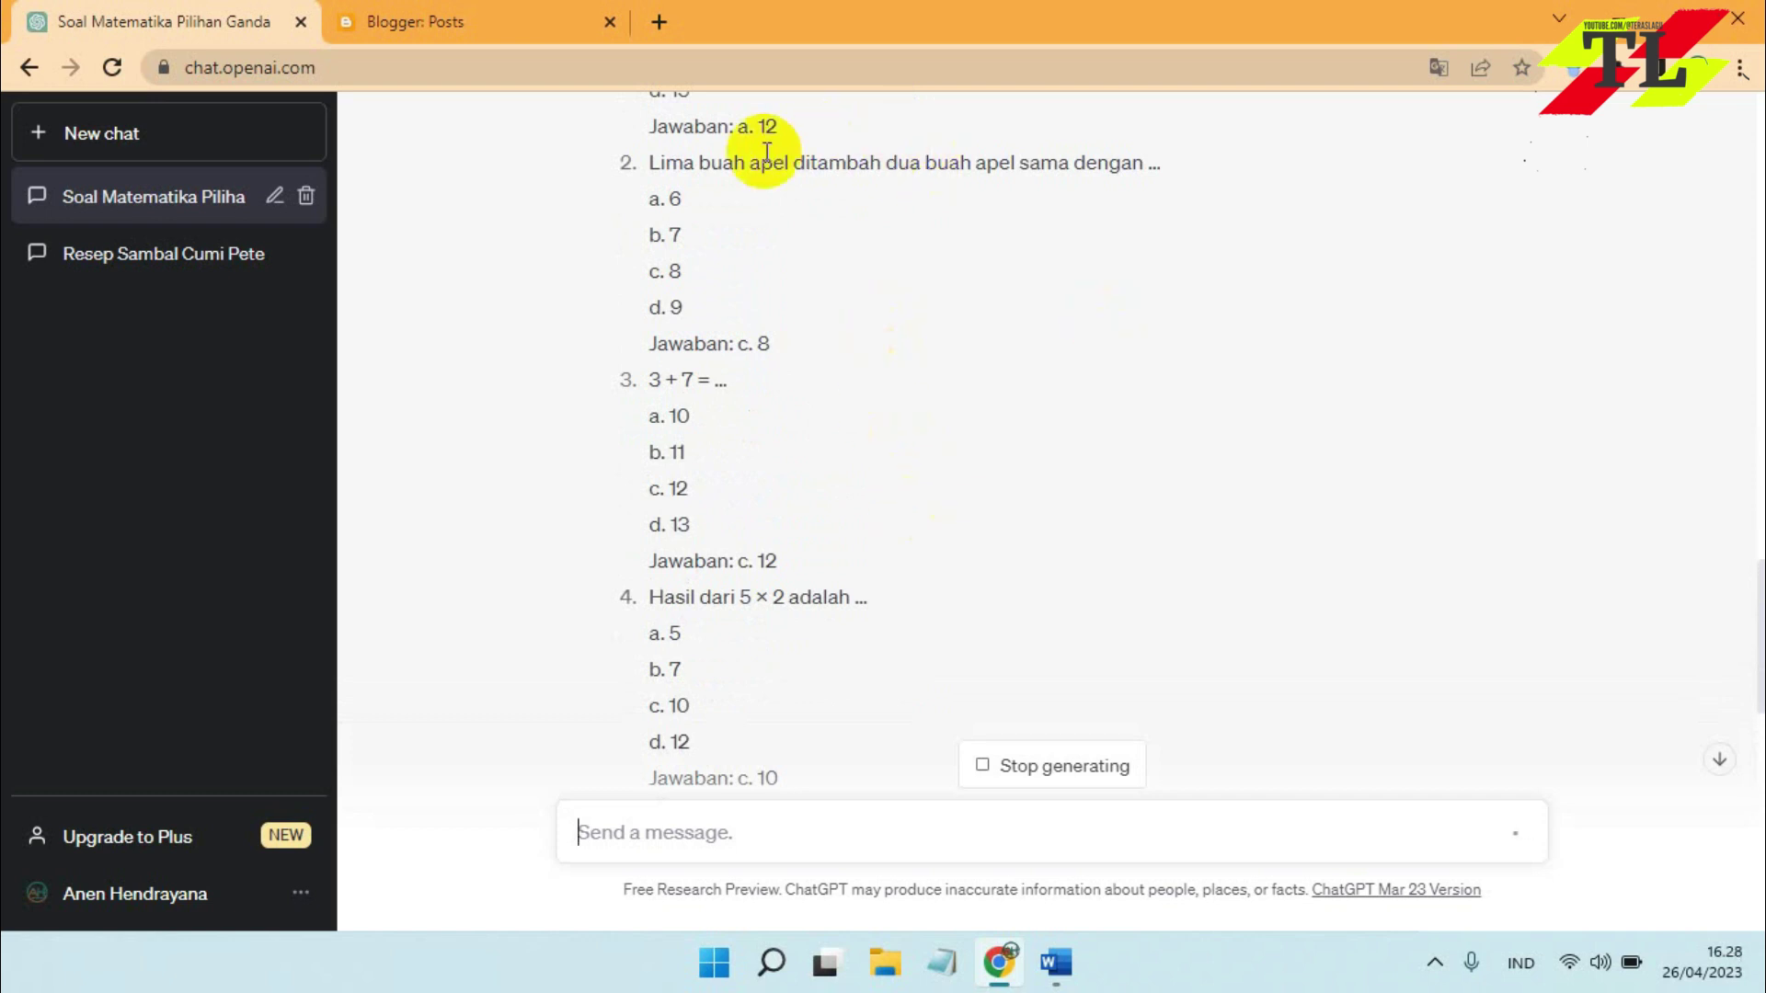
scroll(1002, 431, "down", 13)
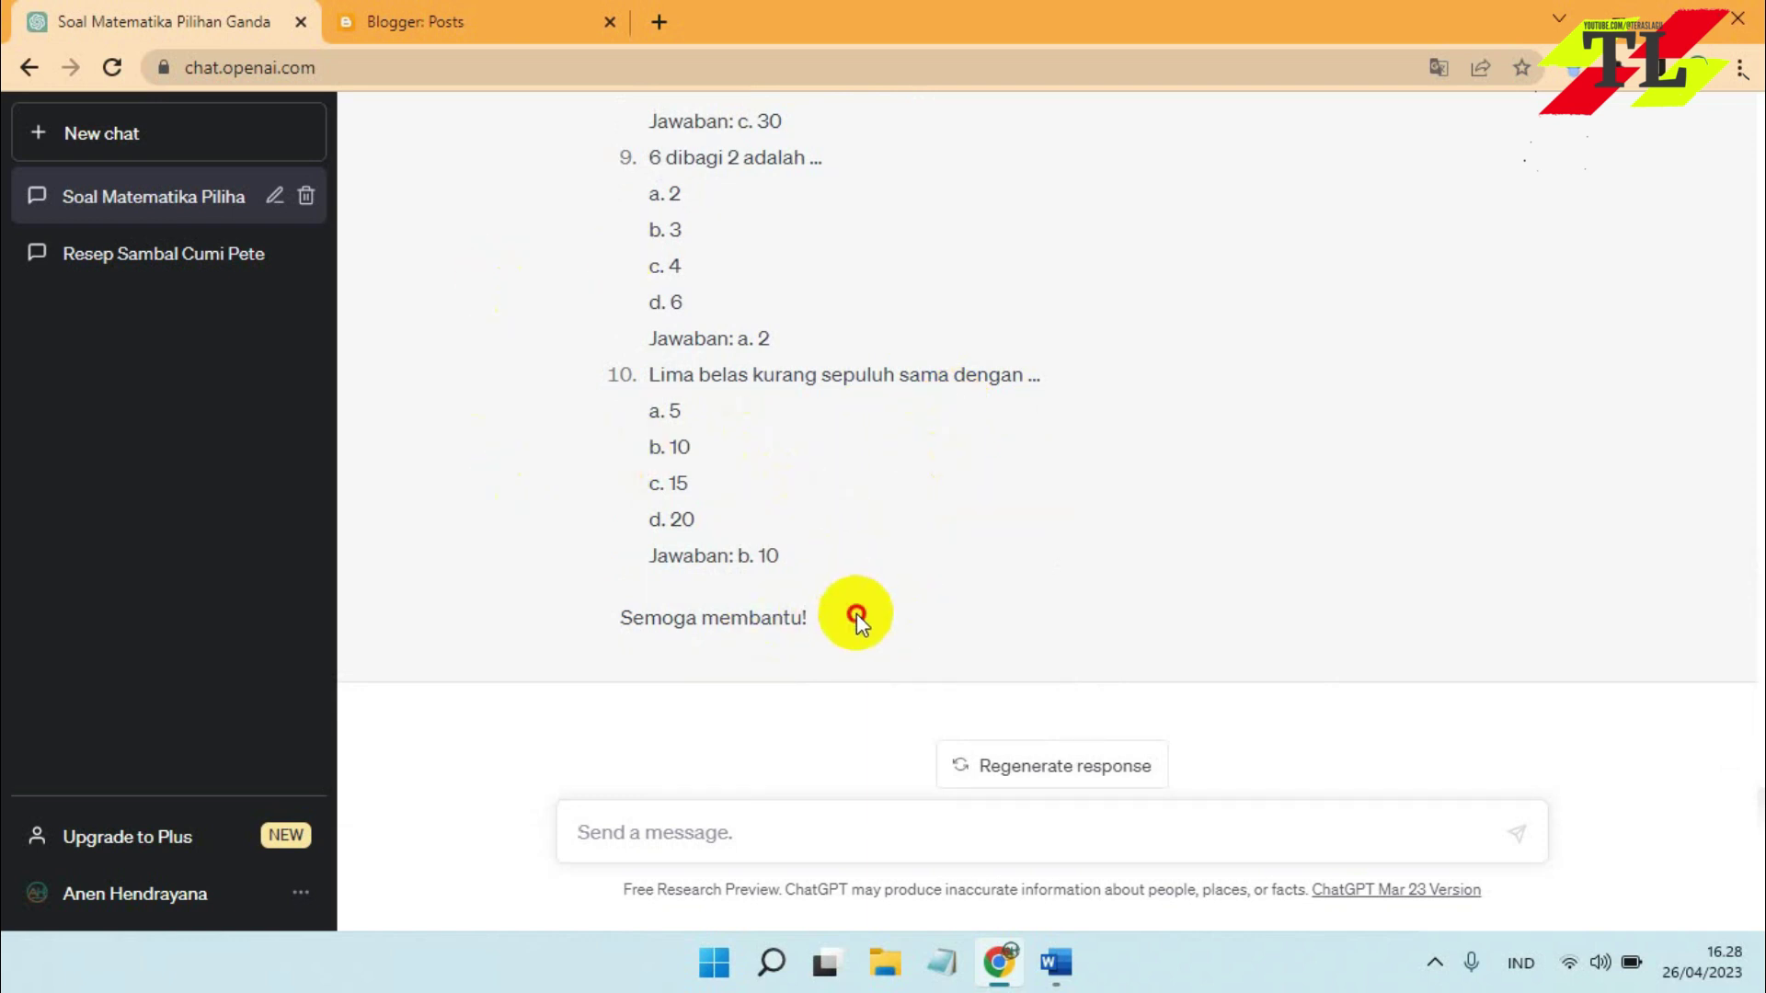
left_click_drag(857, 614, 621, 396)
key("ctrl+c")
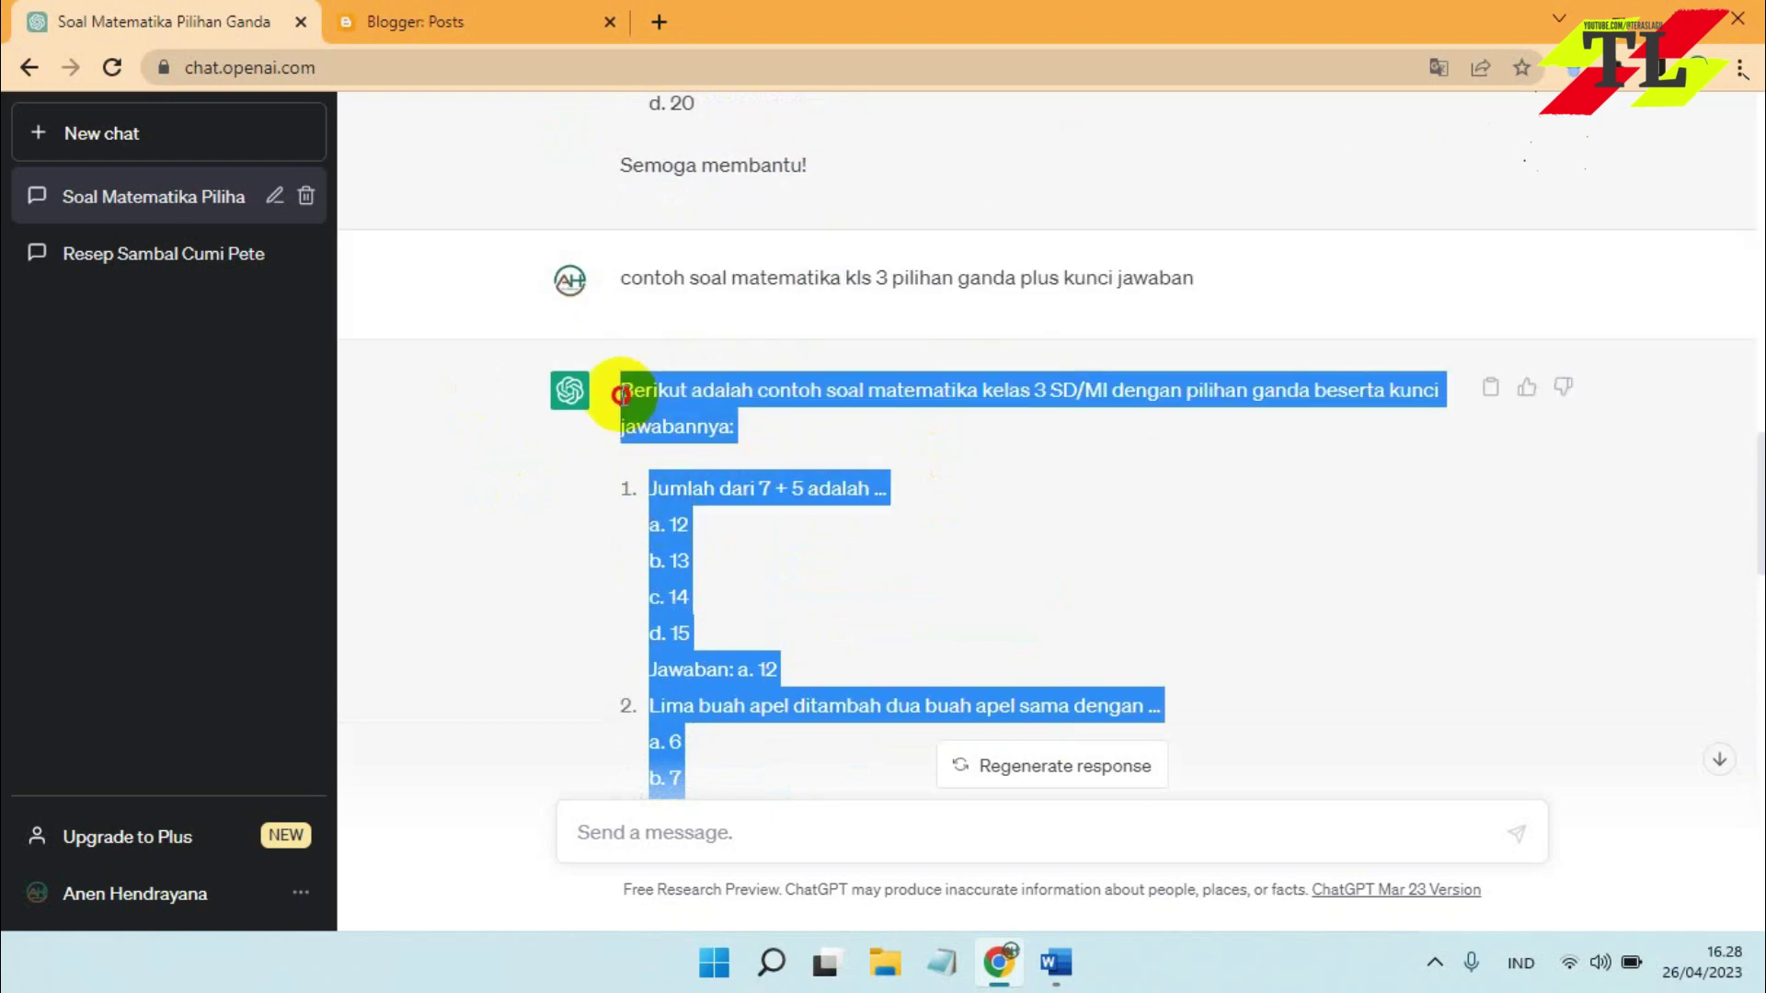
Switch to Word and paste the copied questions and answers into the blank document
left_click(1056, 963)
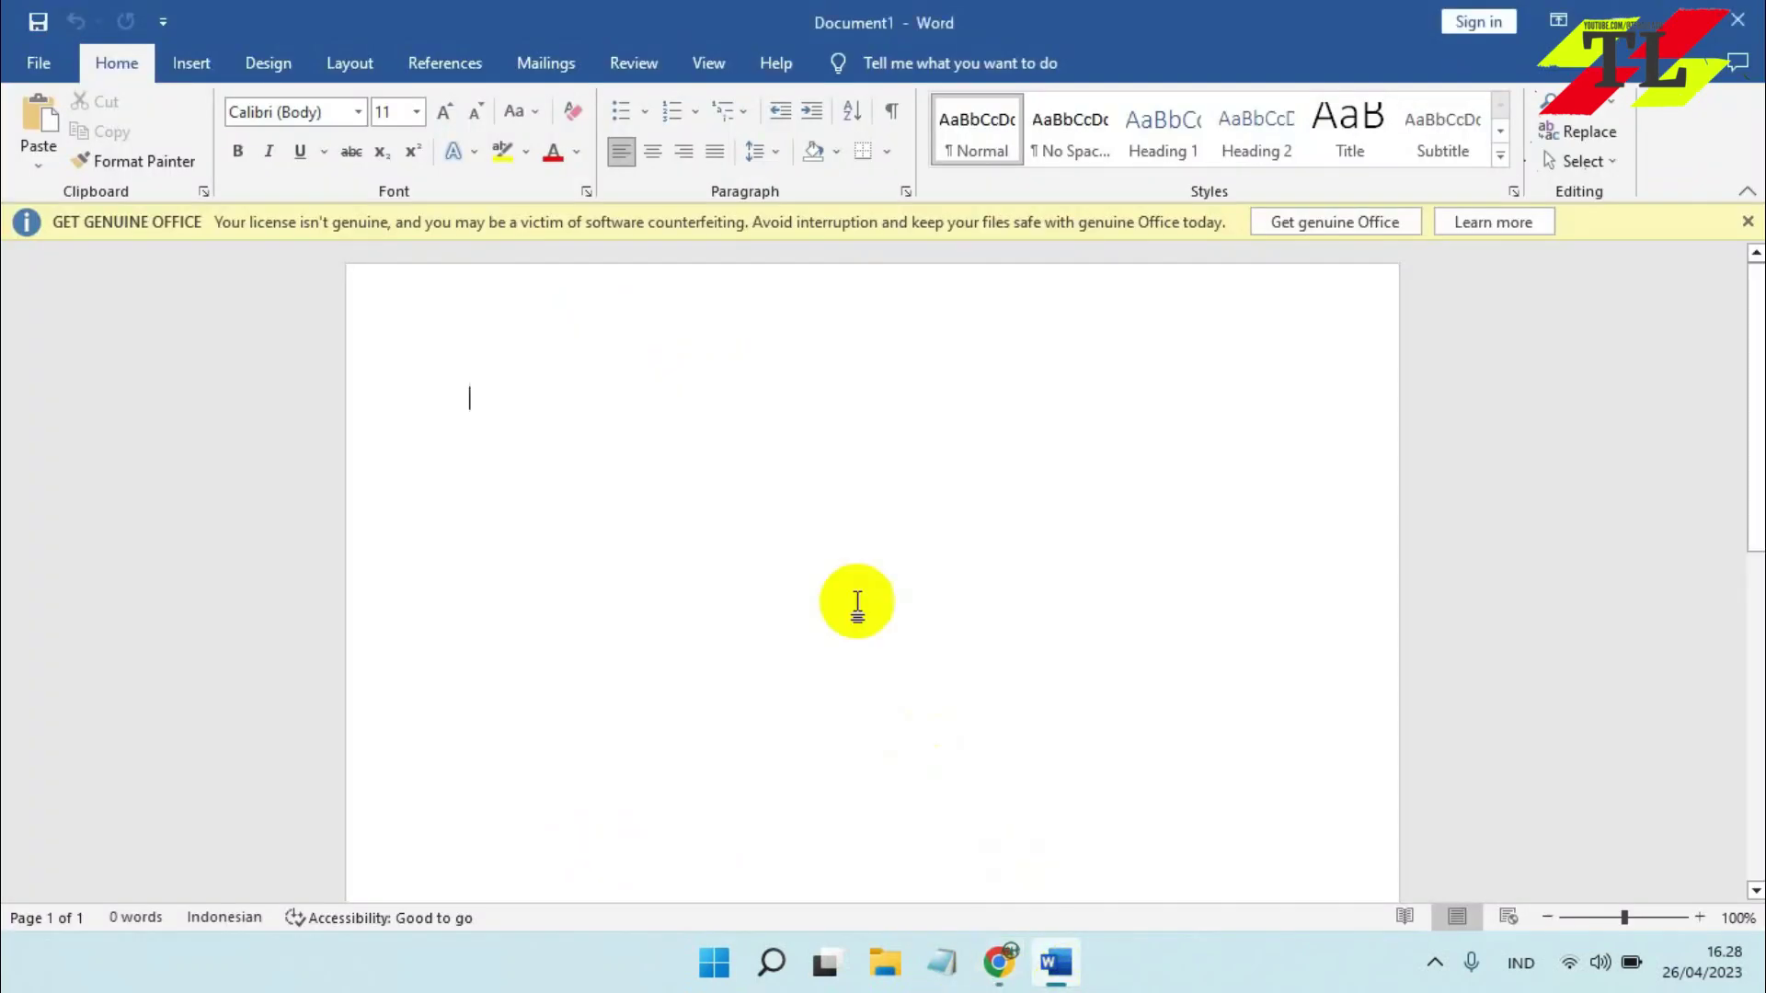
left_click(827, 569)
key("ctrl+v")
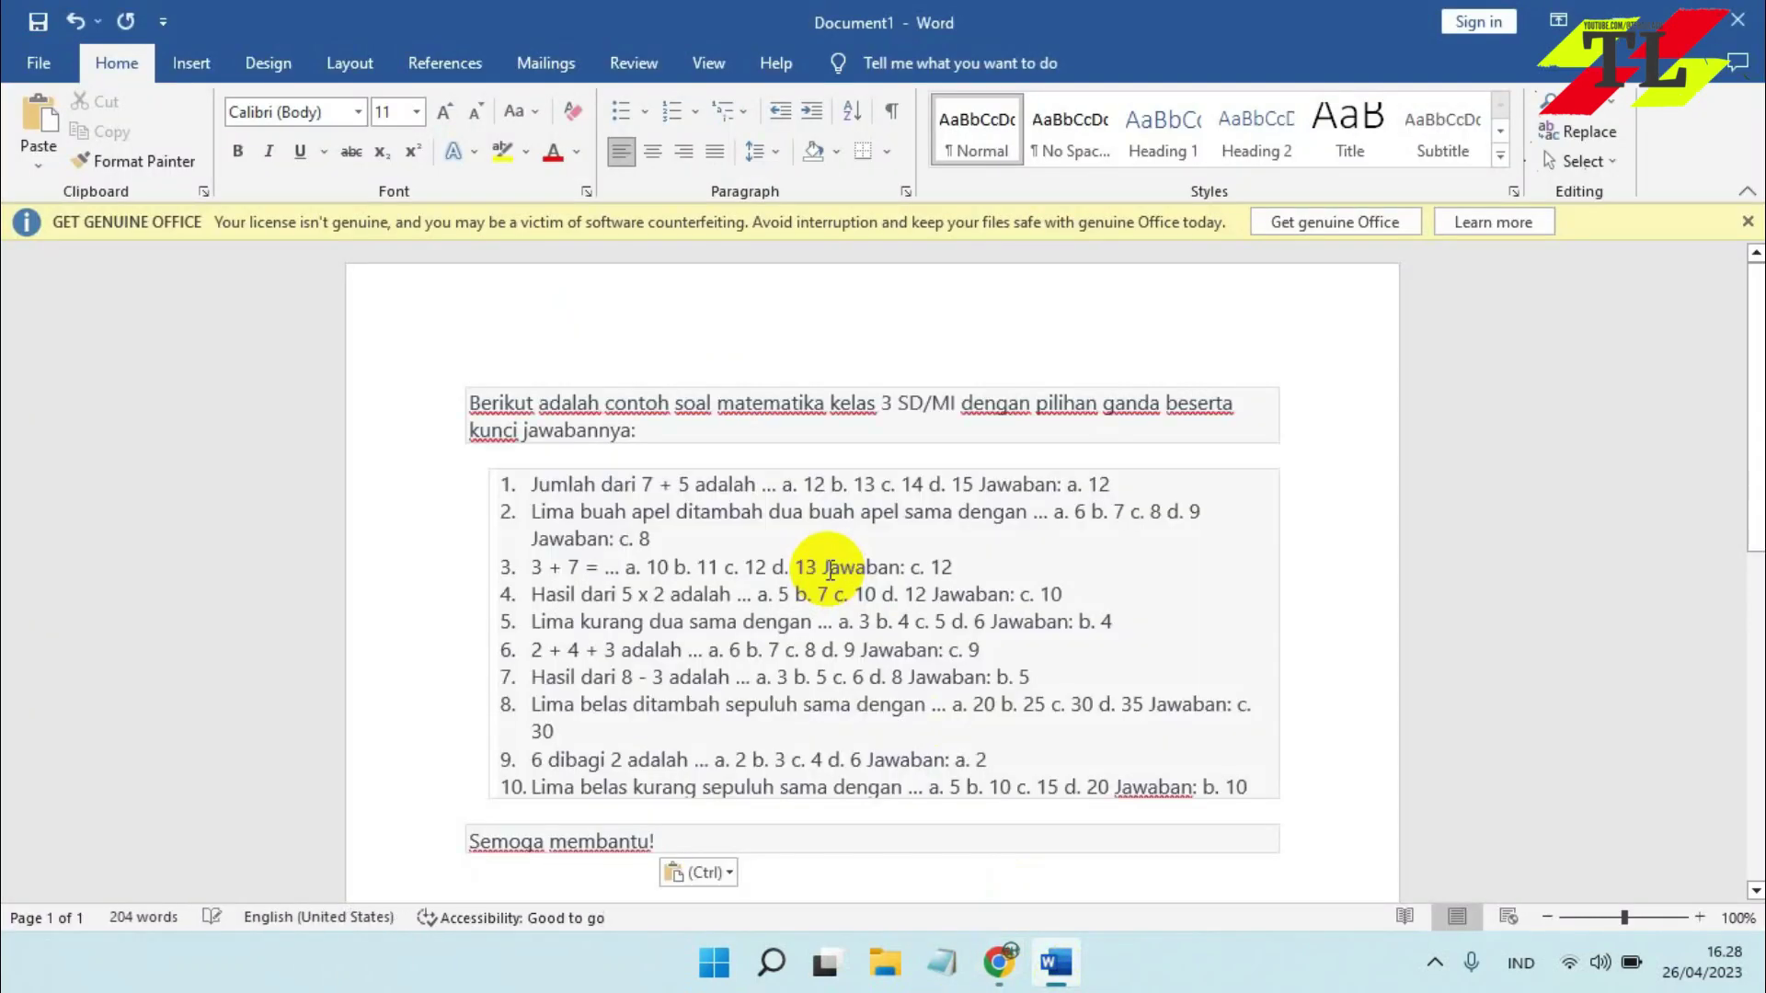
Undo the formatted paste of the multiple-choice questions so the Word document is blank
left_click(767, 677)
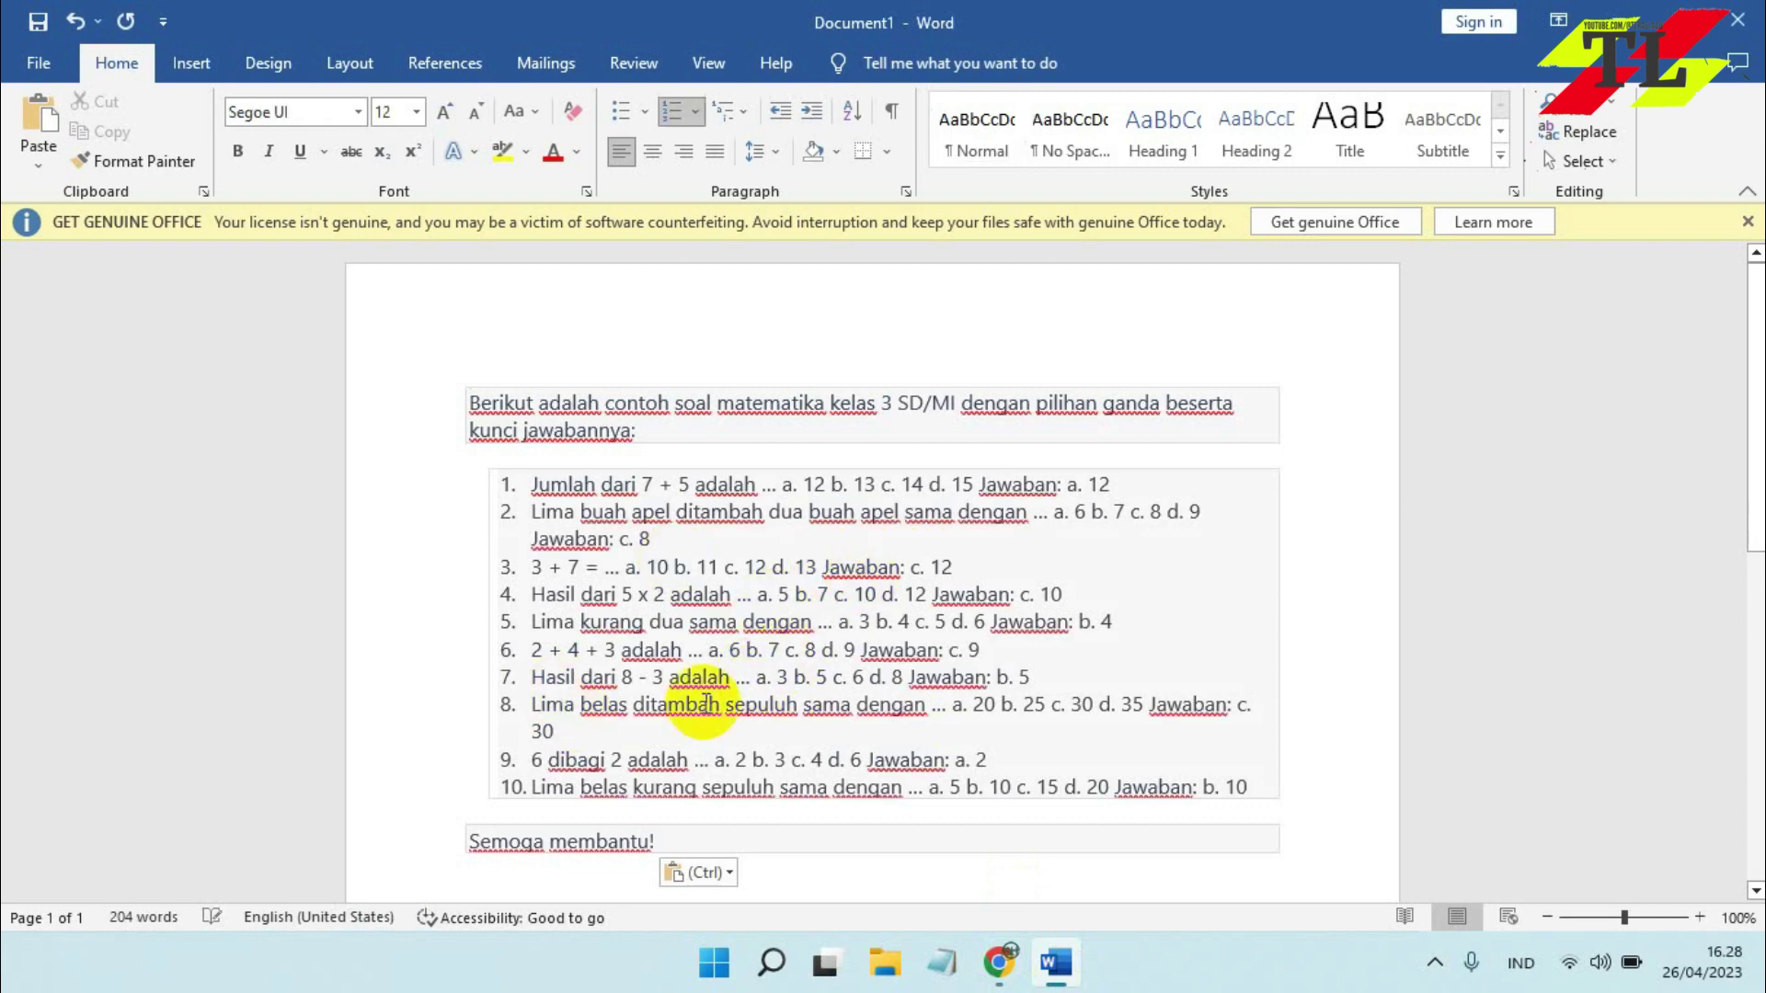
key("ctrl+z")
key("ctrl+z")
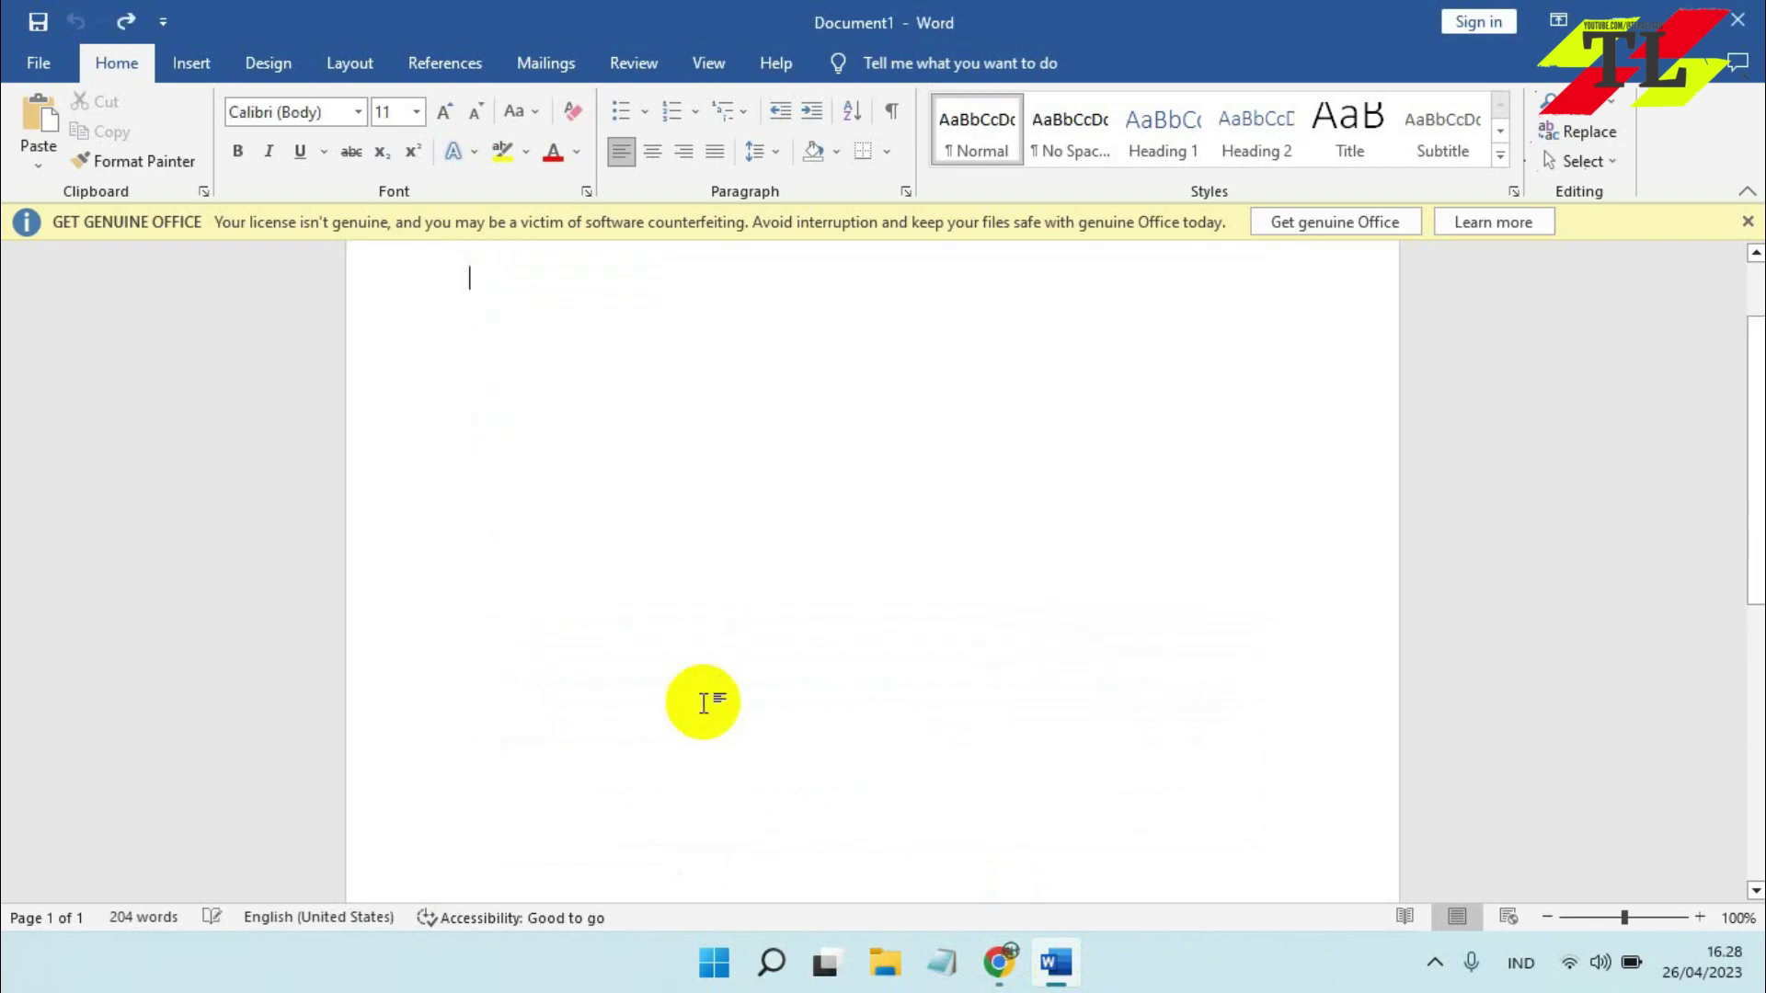
Switch to Notepad, paste the multiple-choice questions there as plain text and copy the whole text
left_click(940, 962)
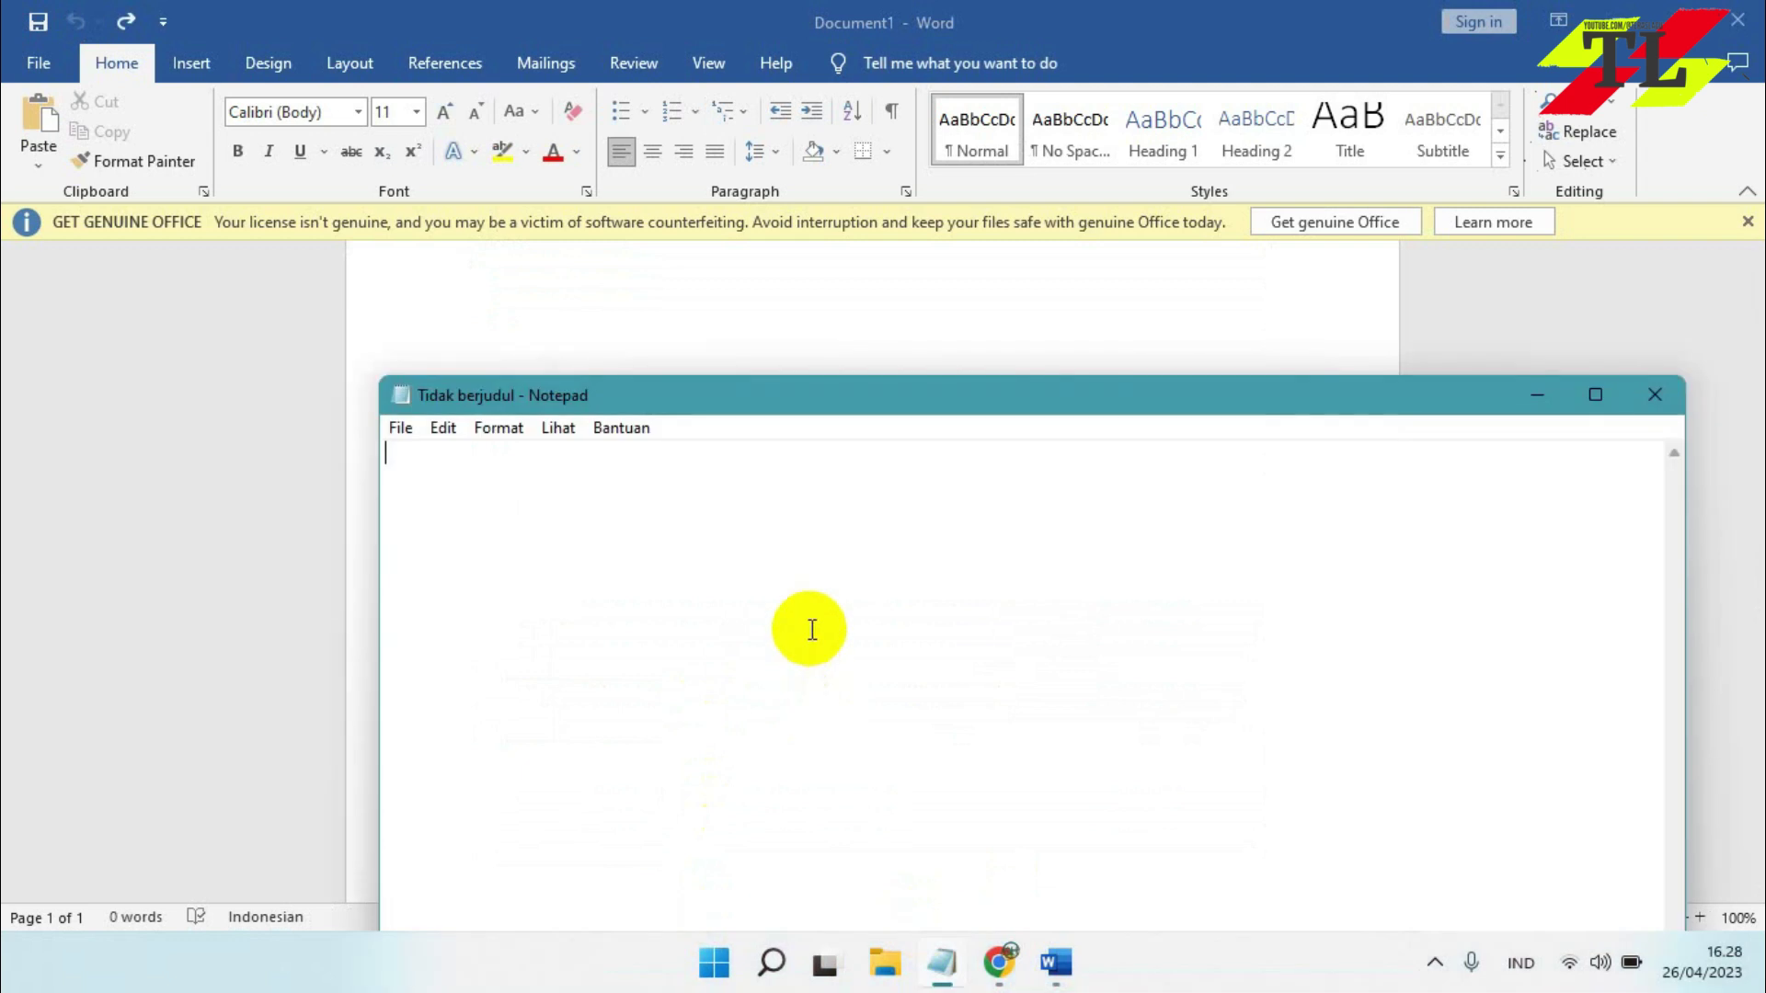
key("ctrl+v")
key("ctrl+a")
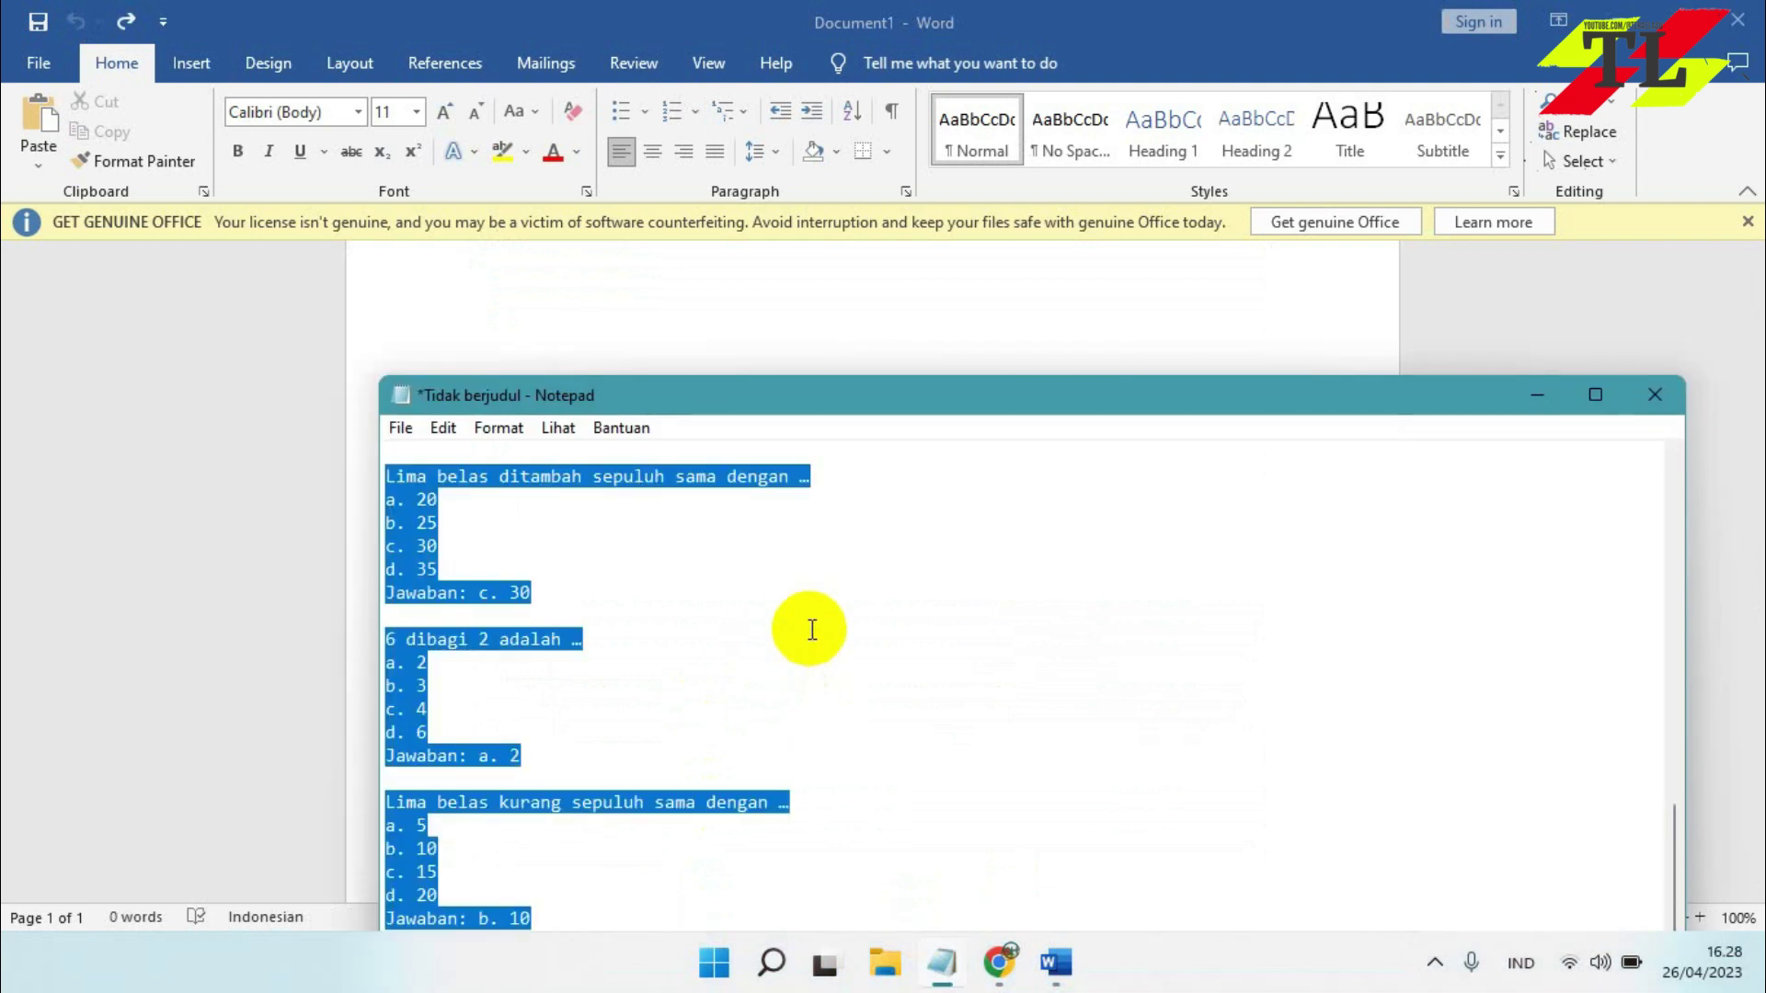
Switch back to Word and paste the plain-text questions and answers into the blank document
left_click(1053, 965)
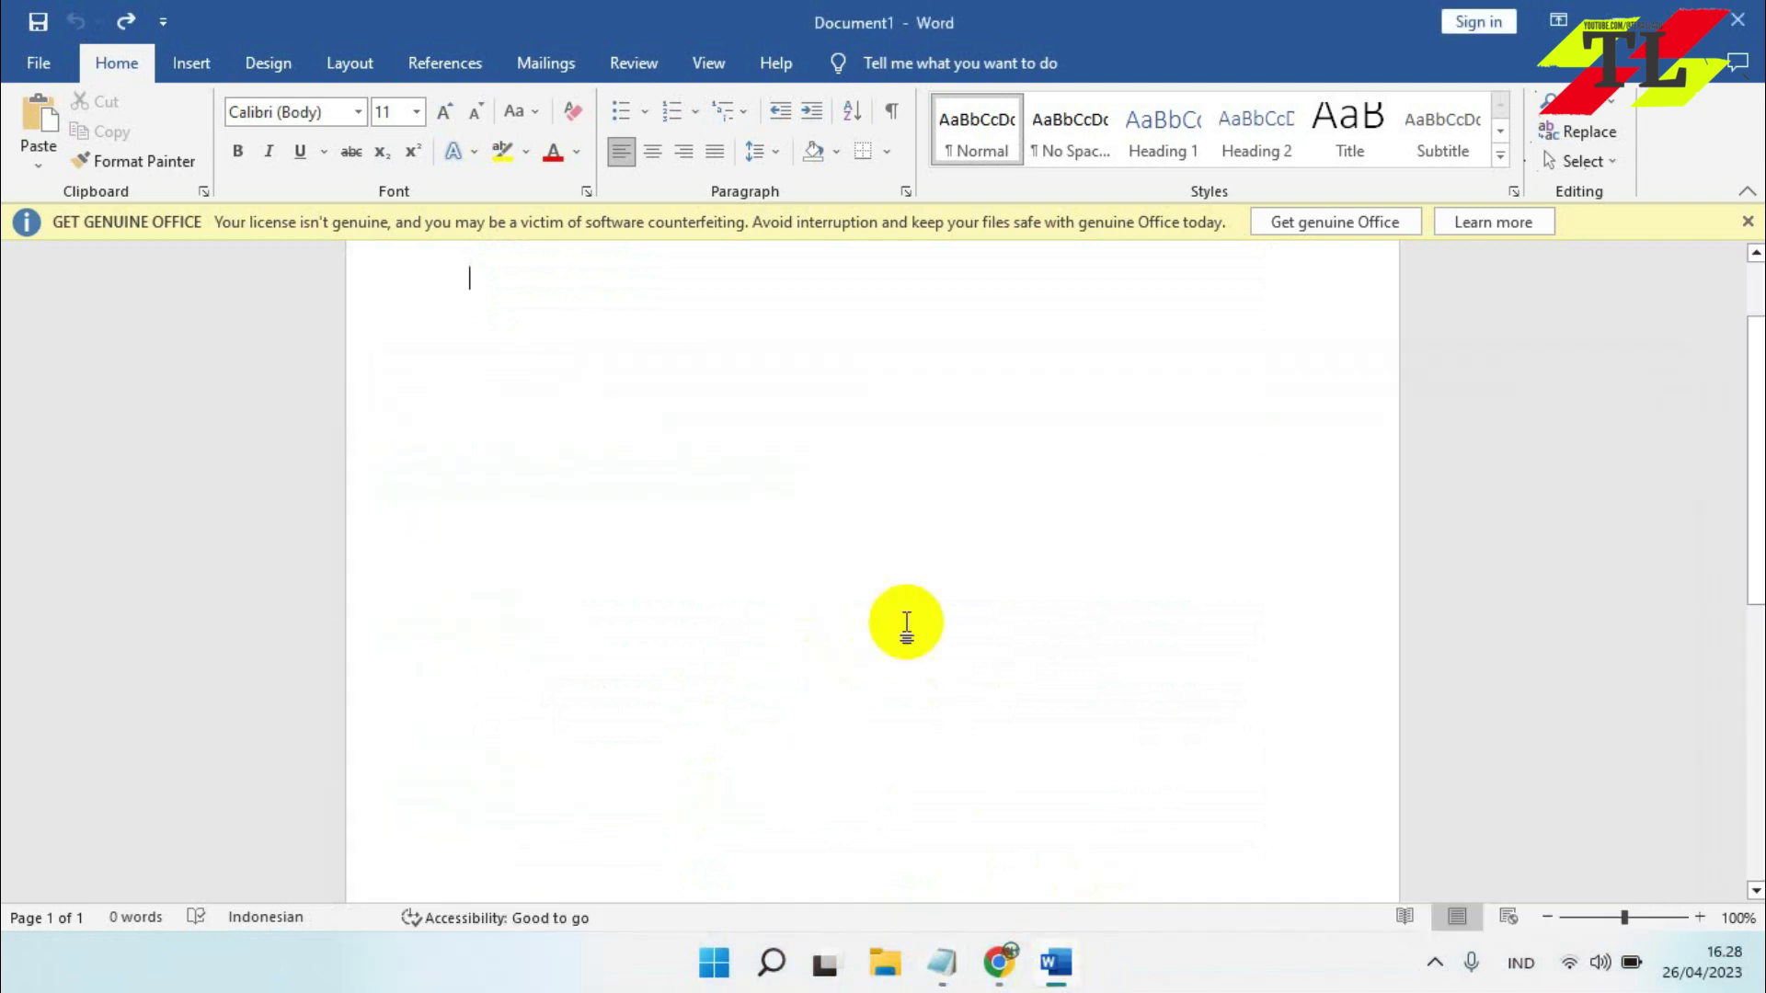
key("ctrl+v")
scroll(900, 614, "up", 15)
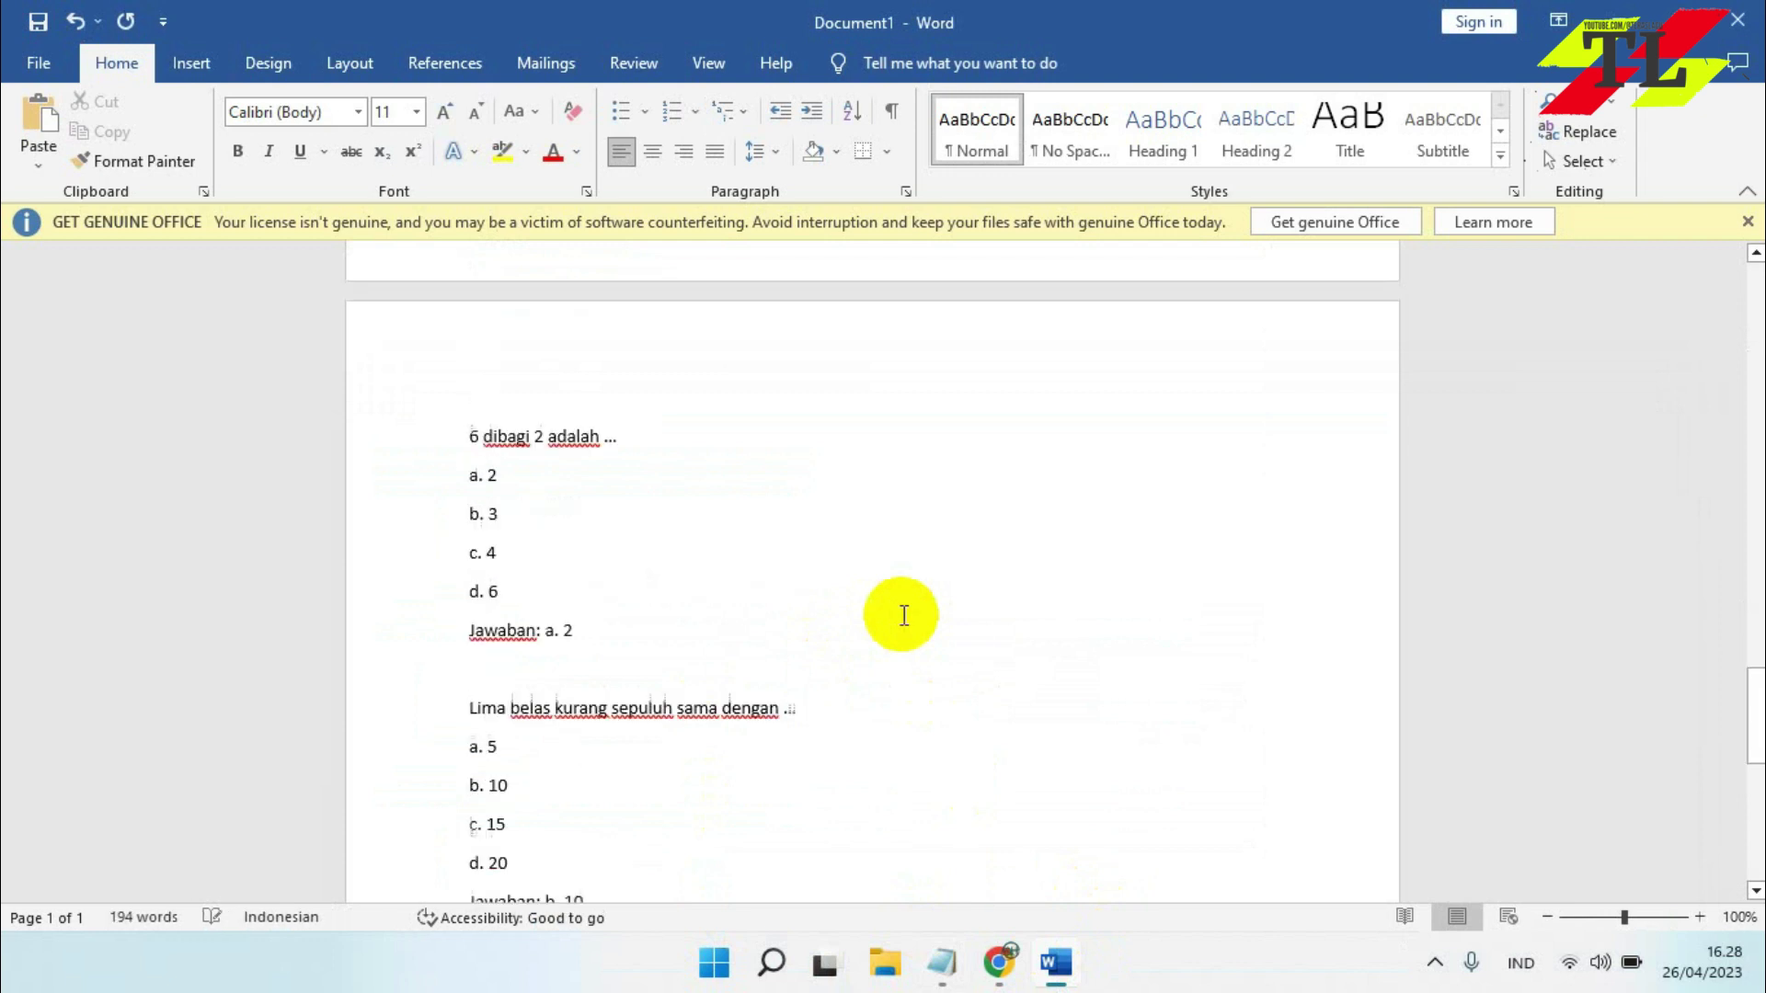
scroll(904, 616, "up", 15)
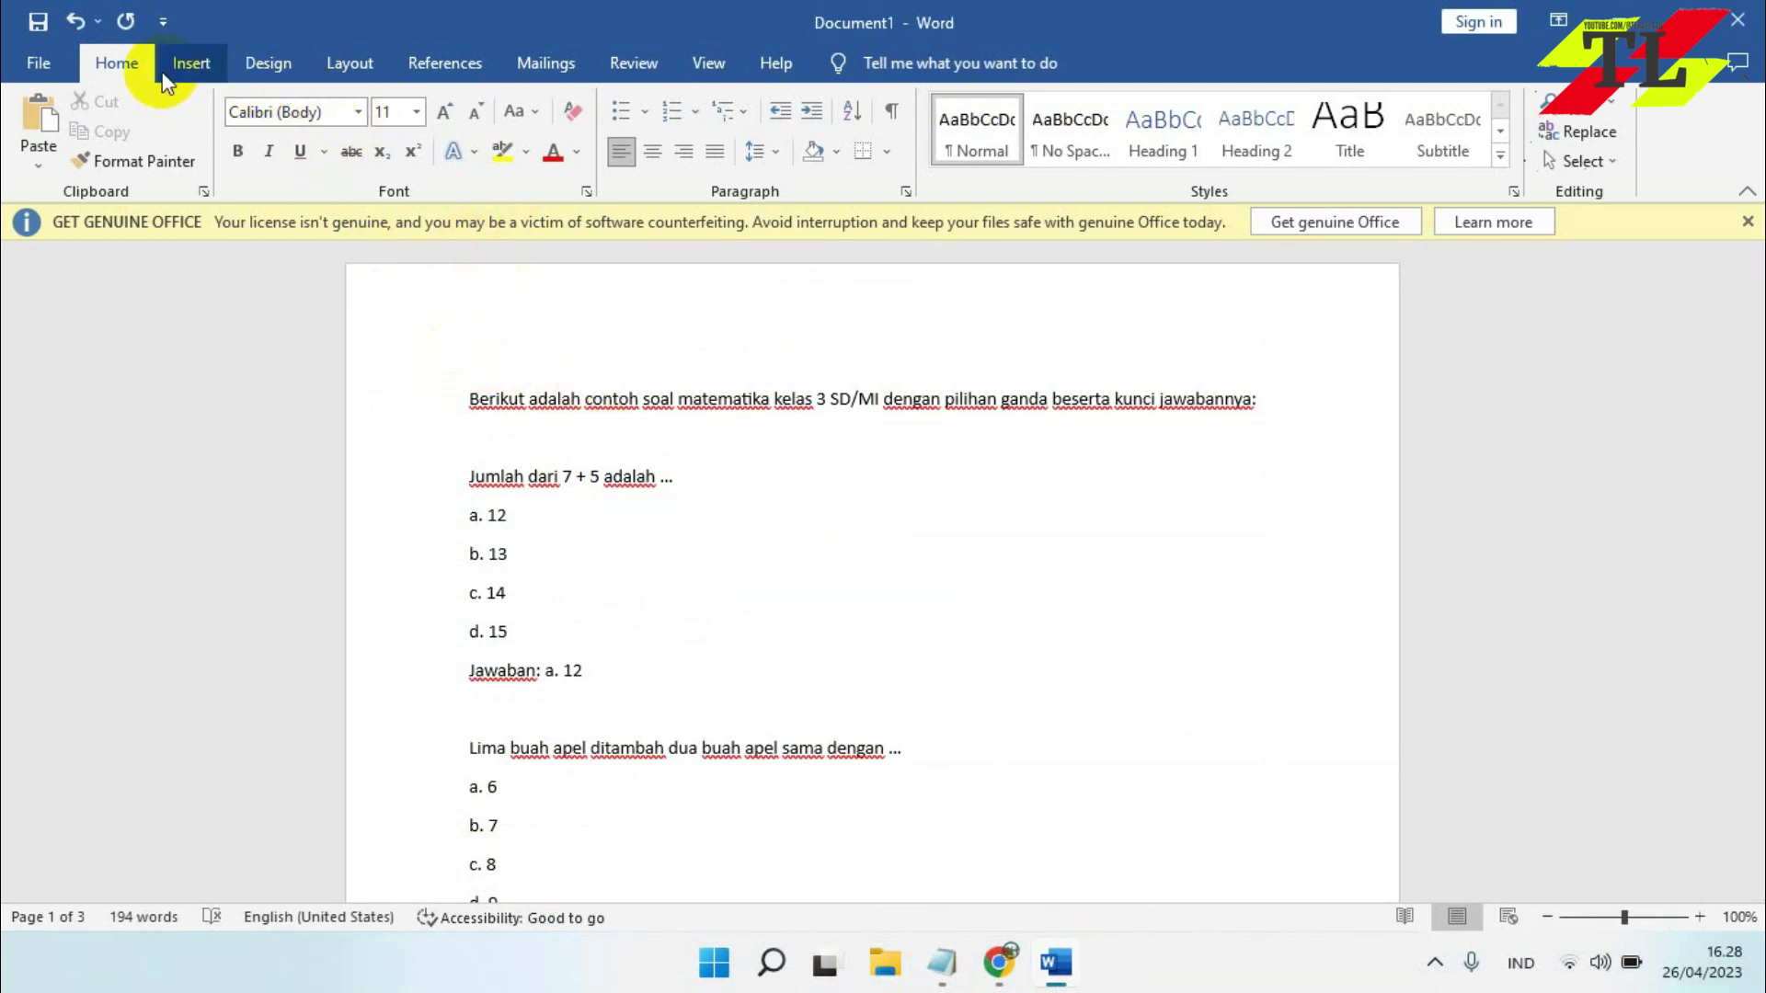
Set the document's paper size to Legal
left_click(207, 68)
left_click(354, 65)
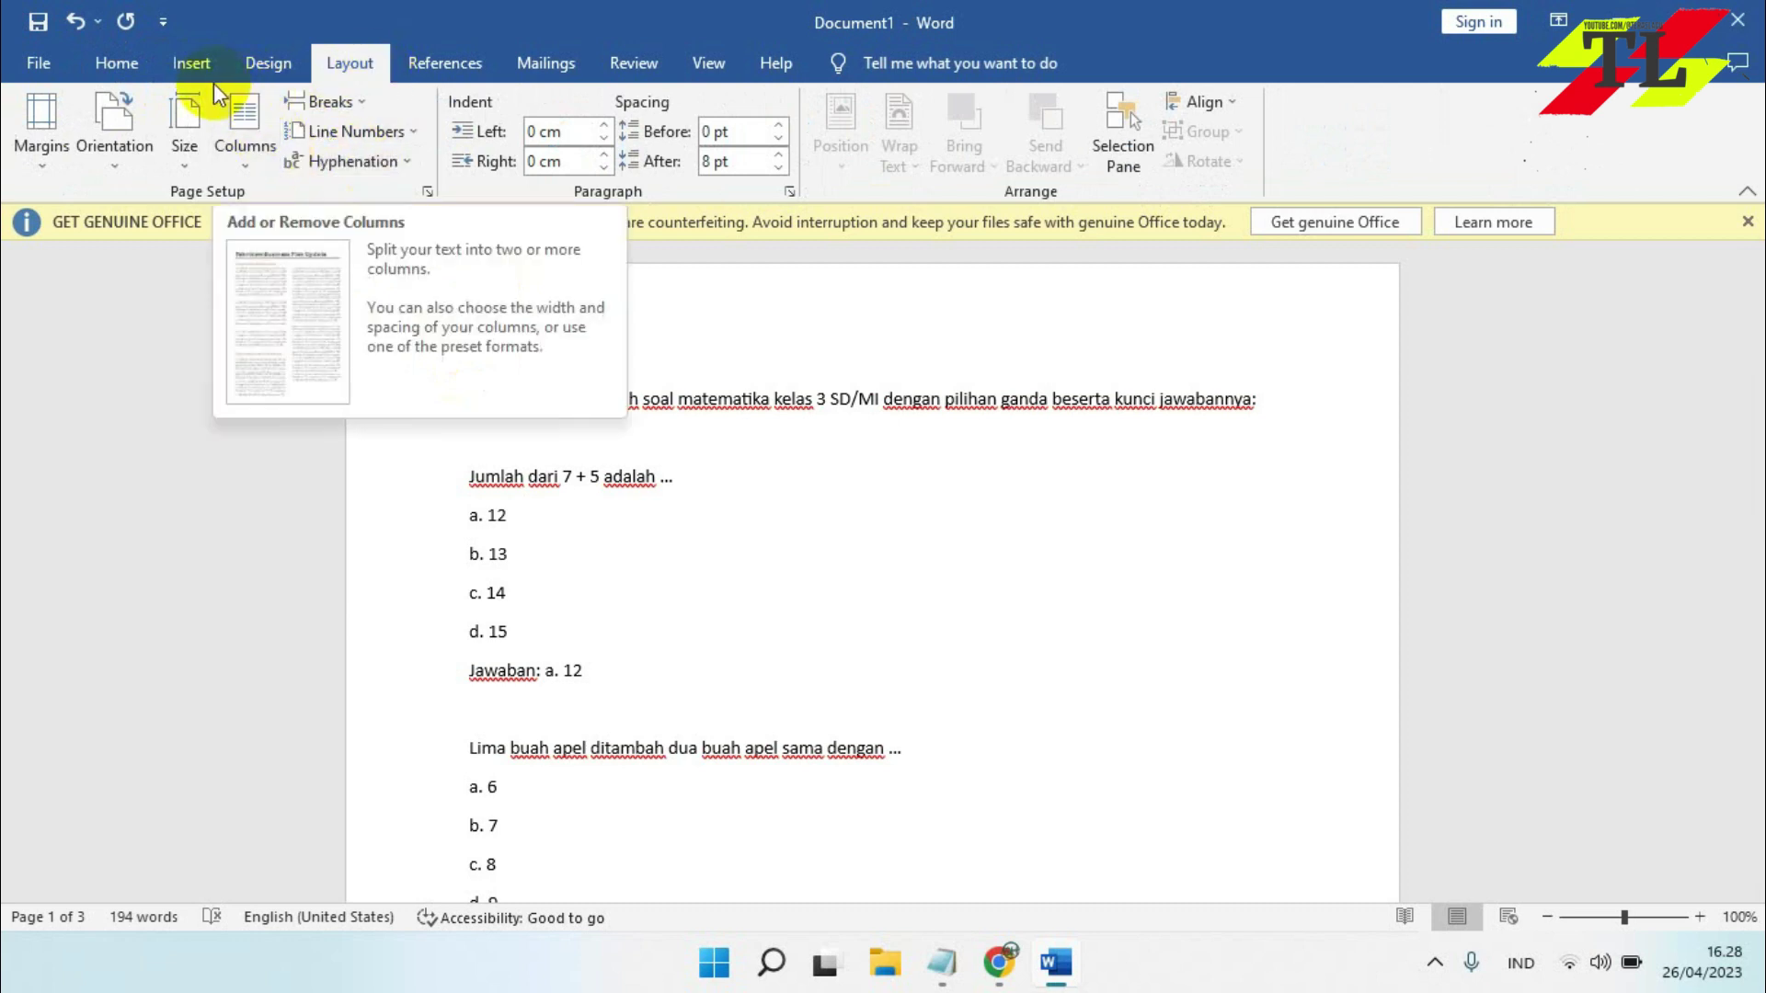
left_click(188, 162)
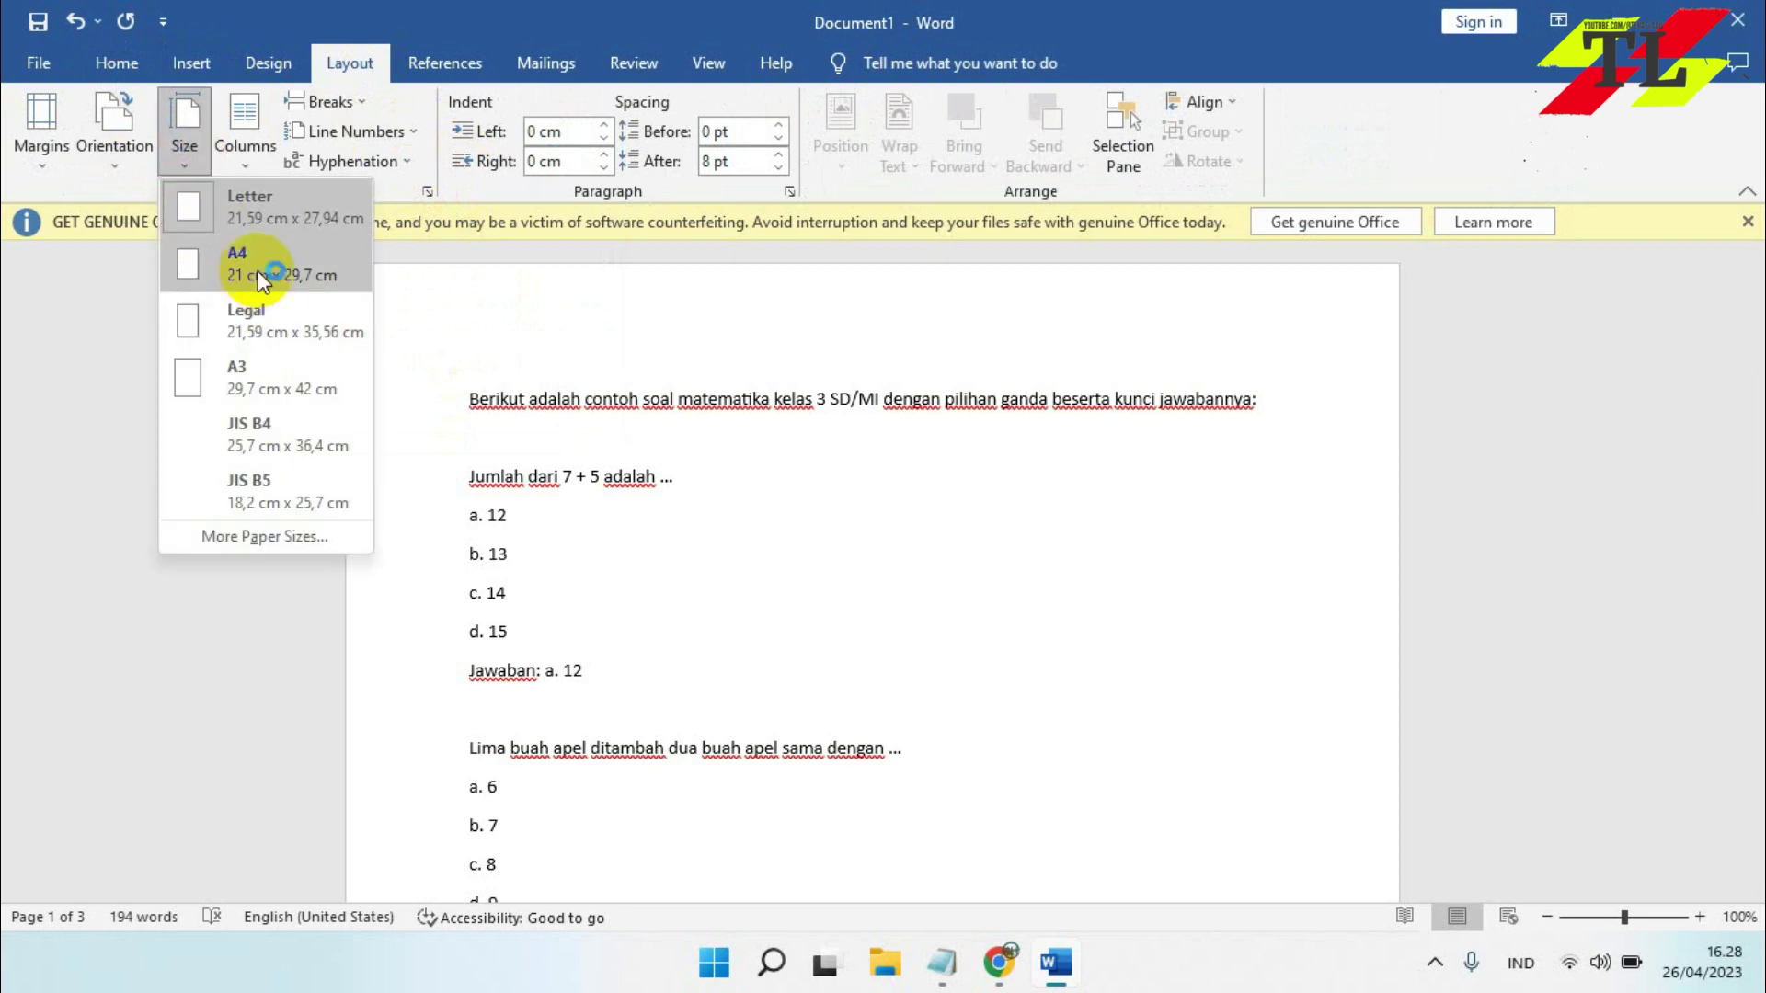
left_click(250, 317)
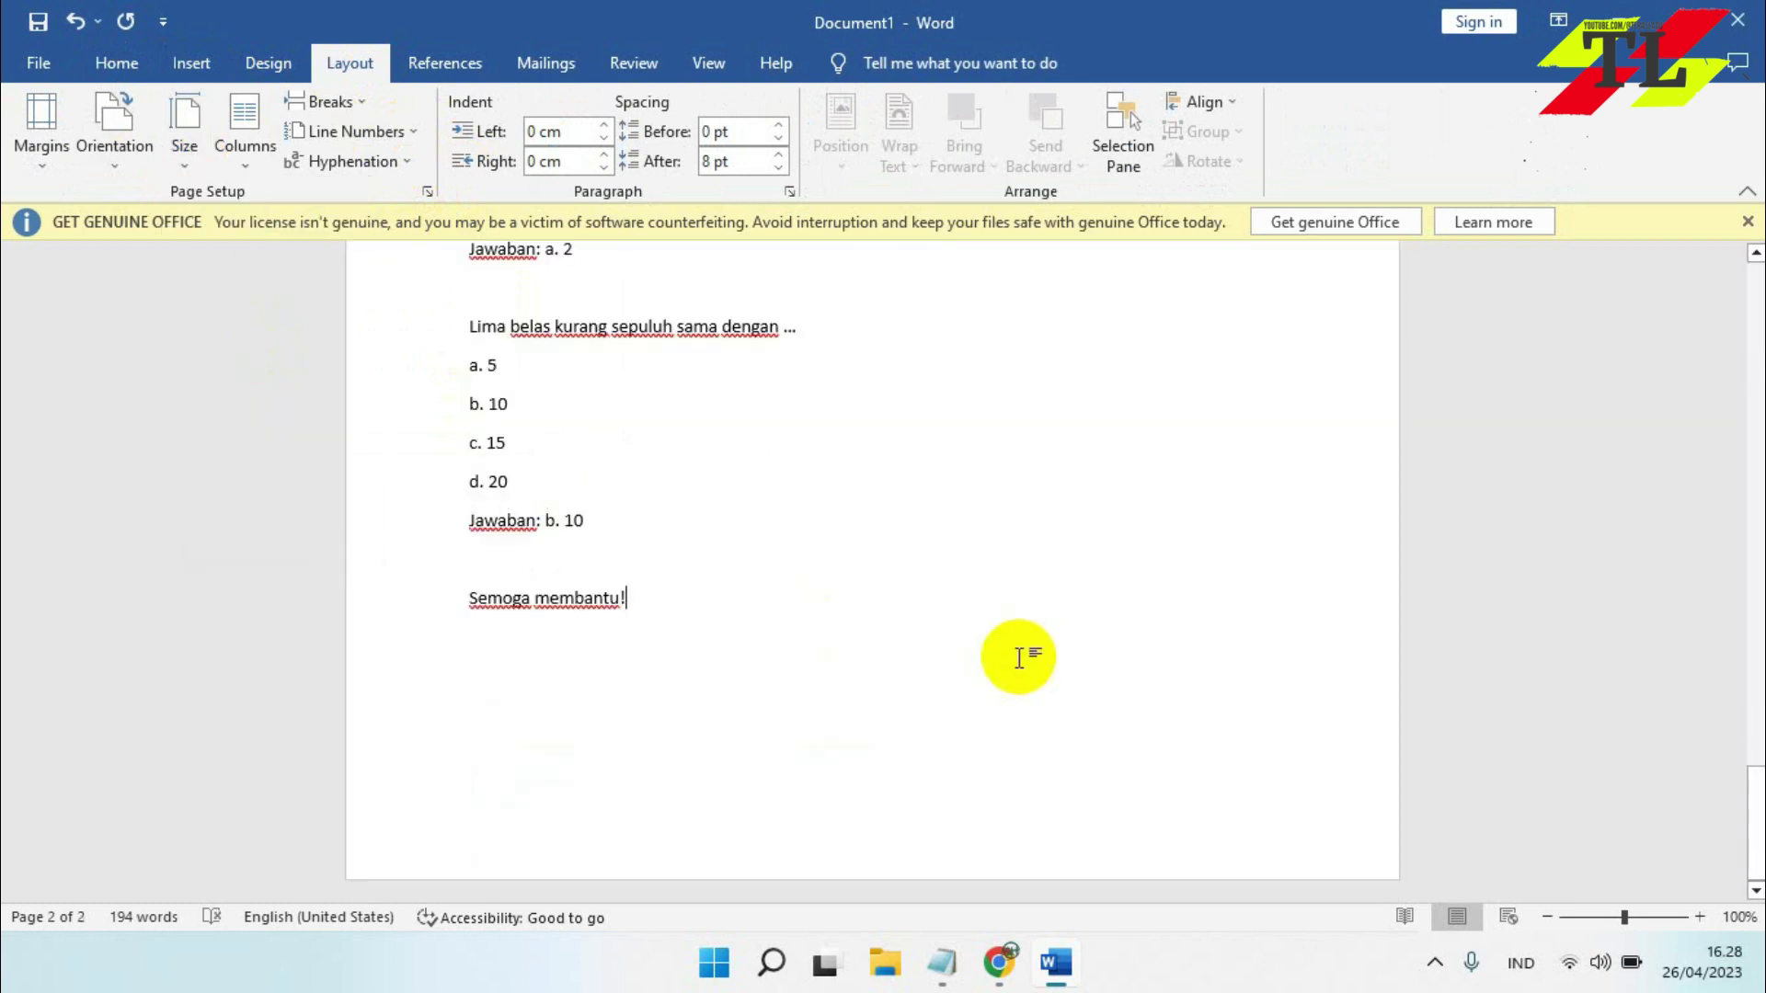
Examine the pasted multiple-choice questions and the "Jawaban" line under each one across the pages
scroll(1019, 657, "up", 6)
scroll(1021, 656, "up", 15)
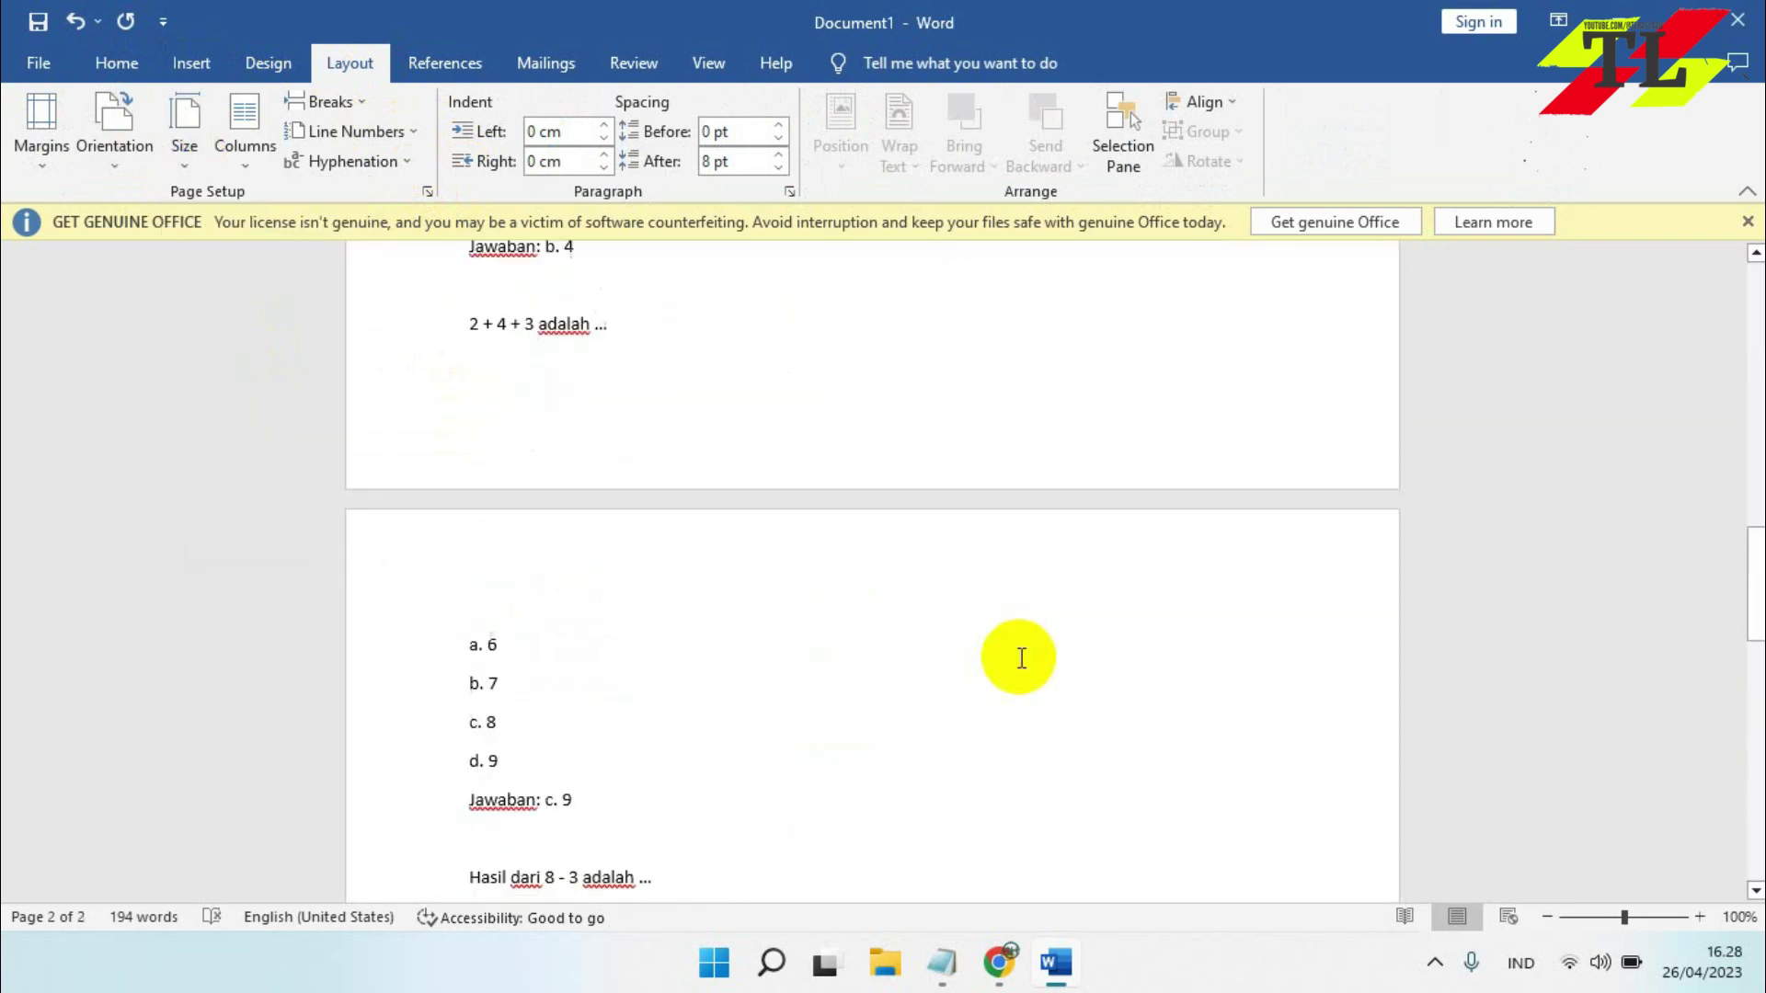
scroll(1021, 657, "down", 1)
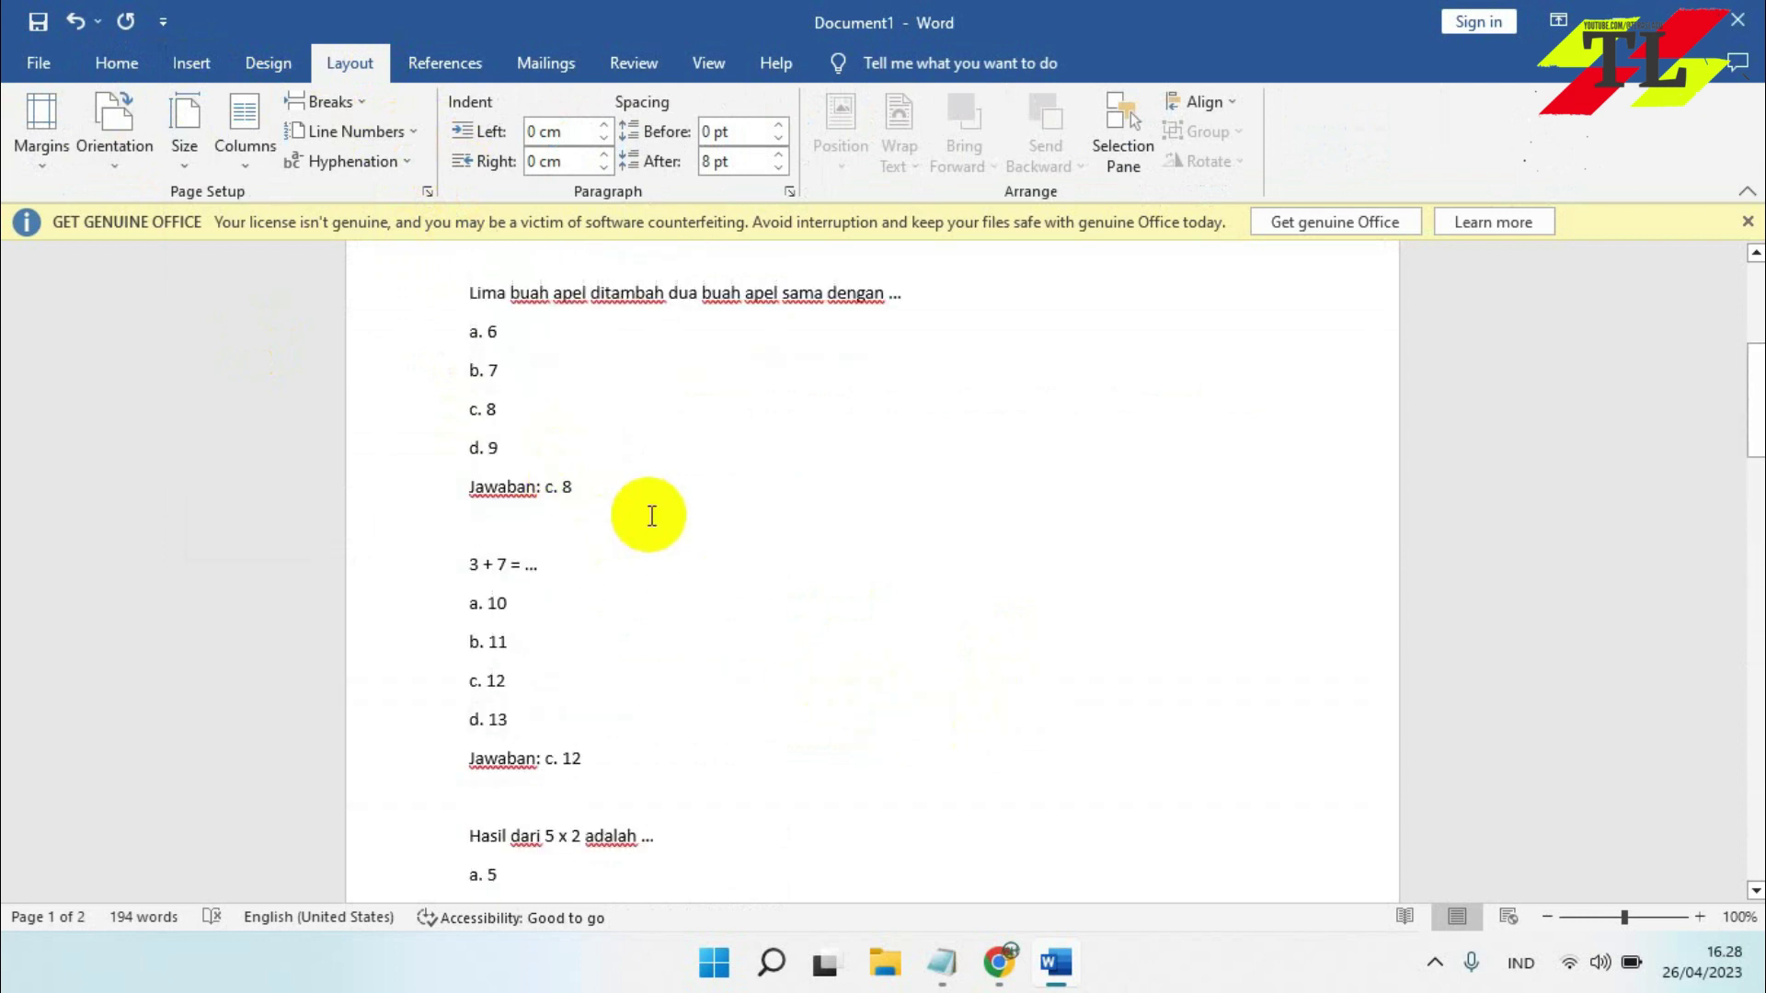
scroll(652, 516, "up", 7)
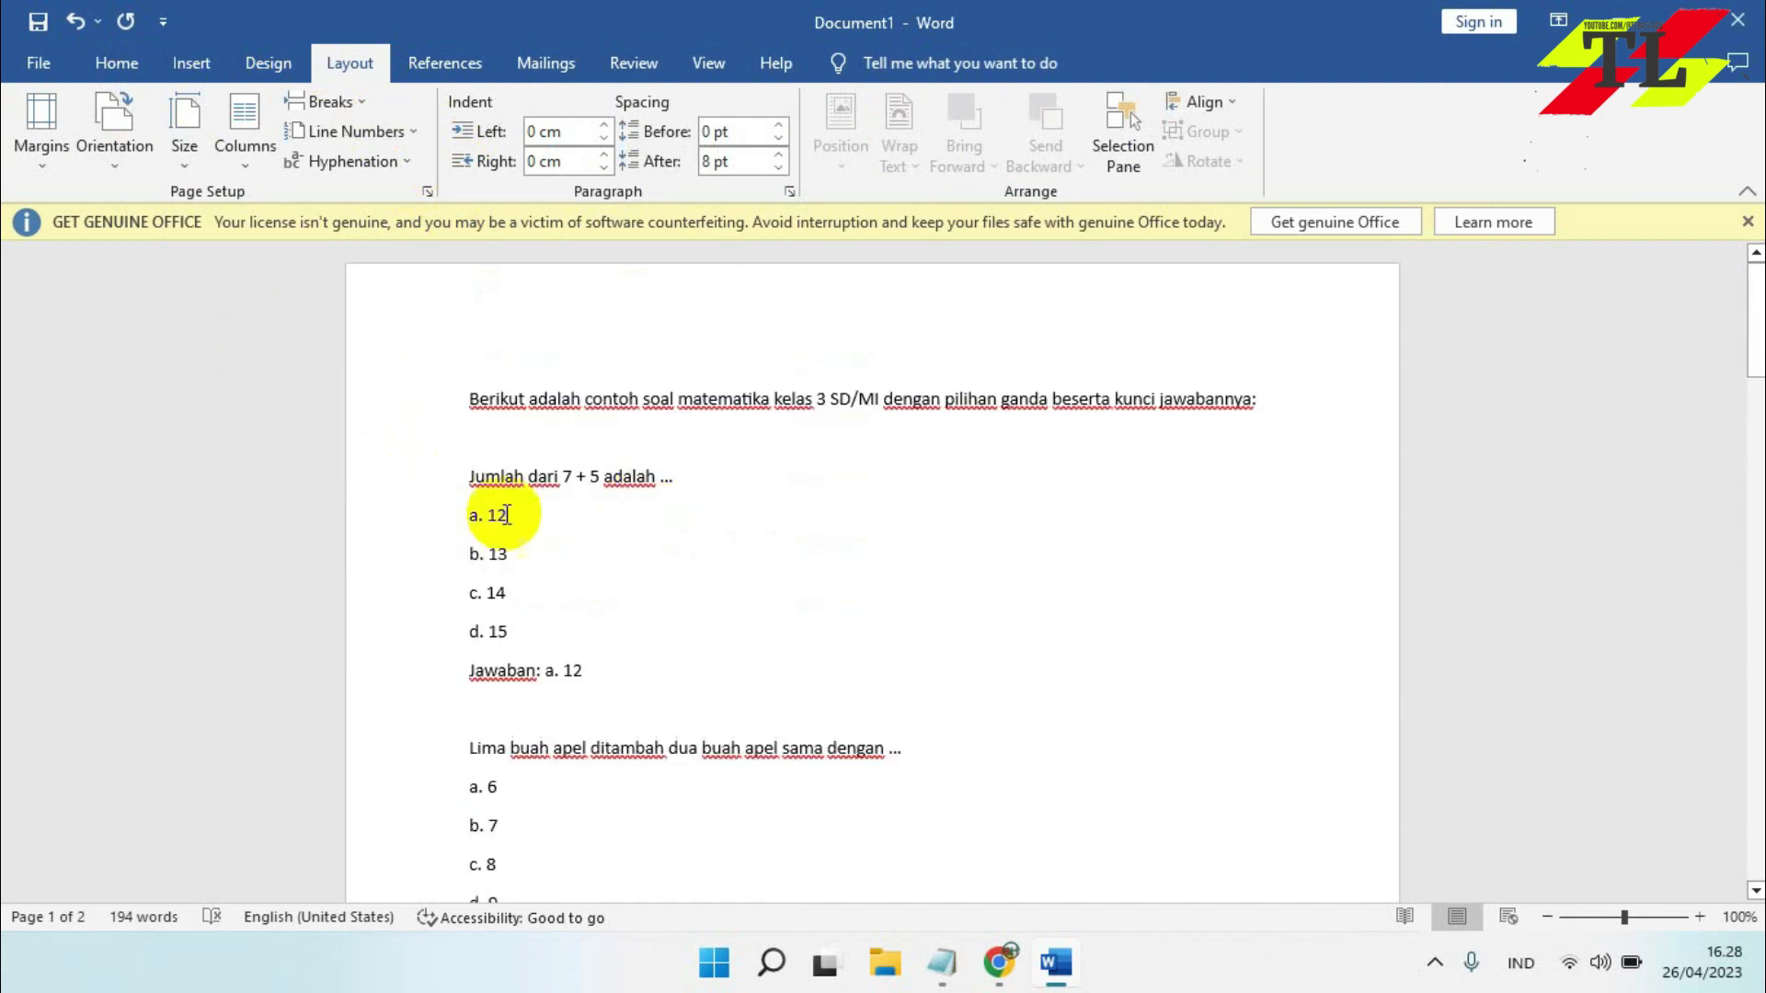
left_click_drag(607, 671, 457, 671)
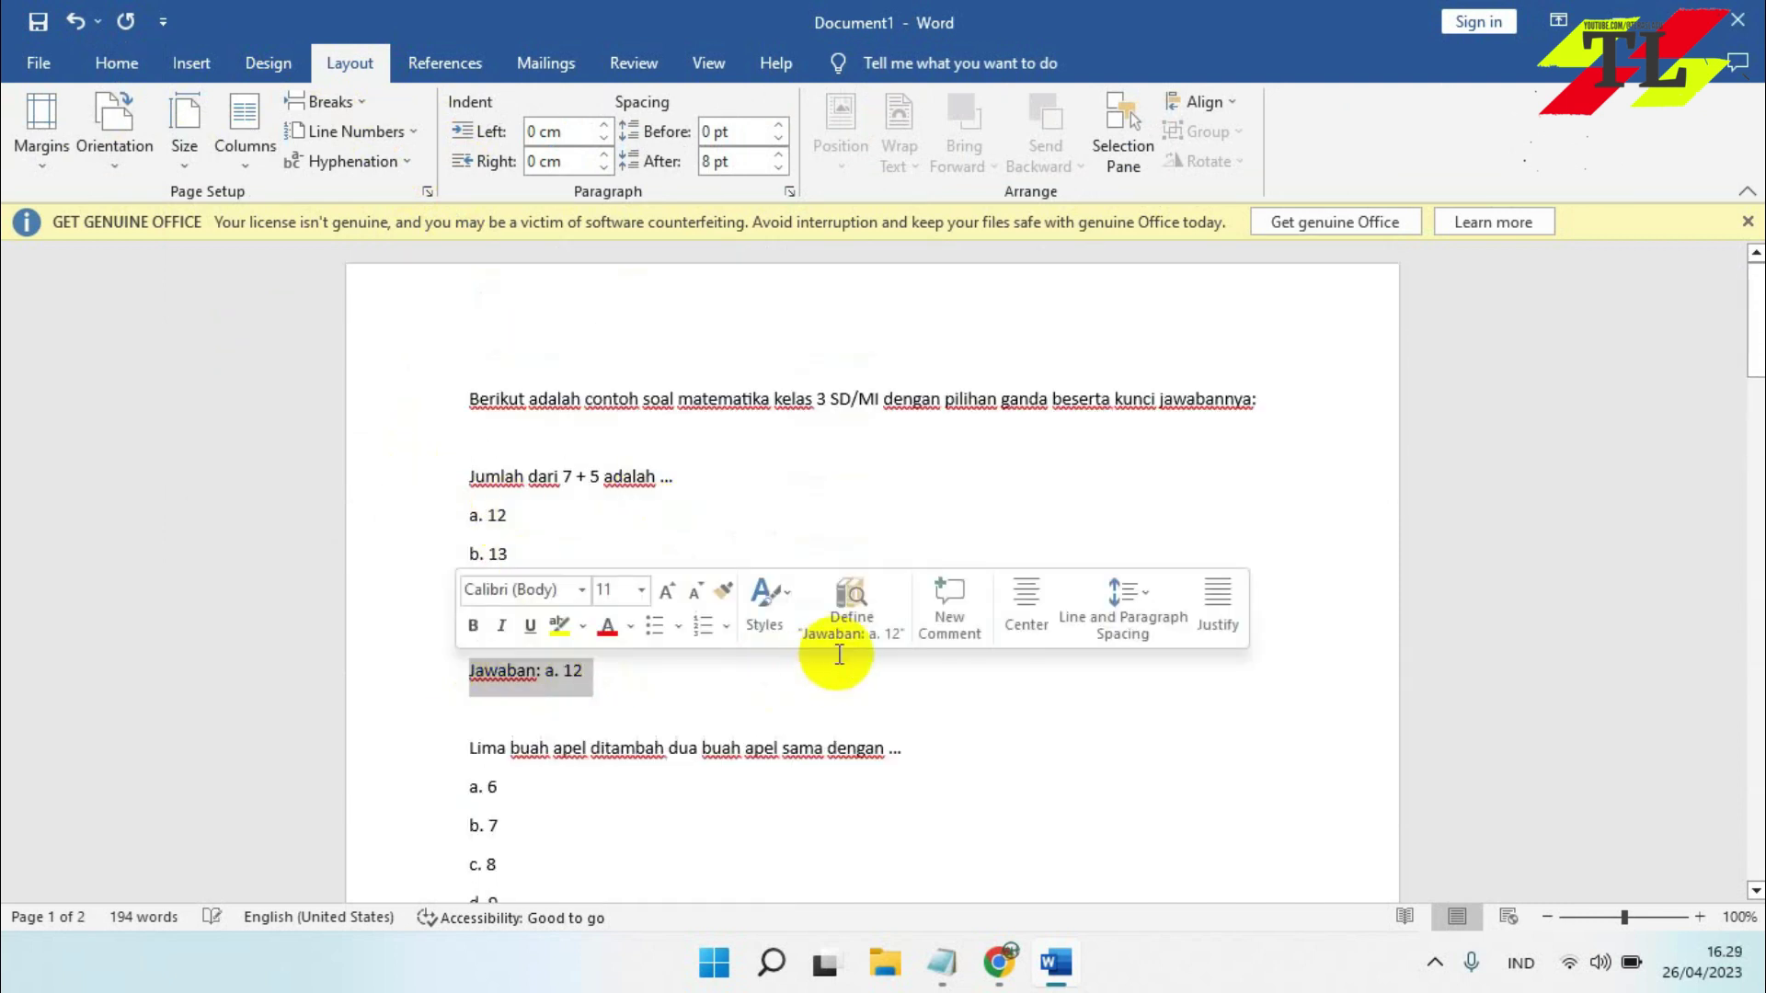
left_click(864, 741)
scroll(1024, 749, "down", 3)
scroll(1024, 750, "down", 5)
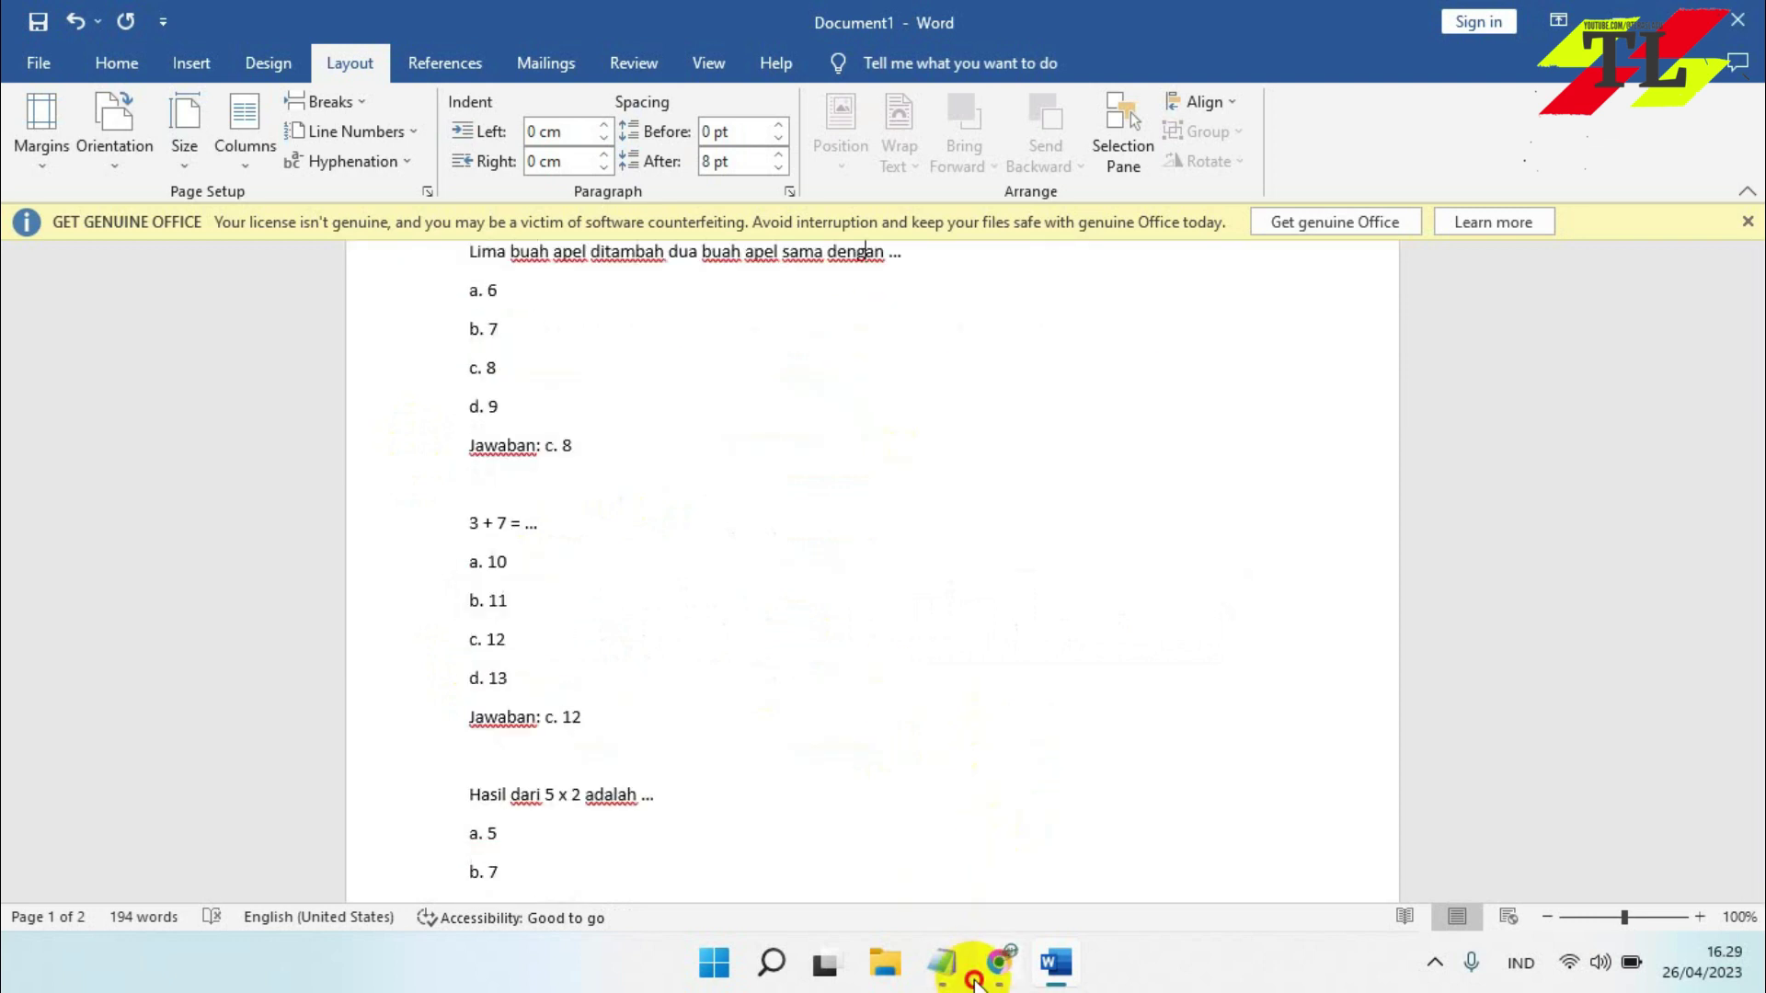
Switch to ChatGPT in Chrome and send the prompt "contoh soal matematika isian plus kunci jawaban kelas 3" in the same chat
left_click(998, 962)
left_click(880, 838)
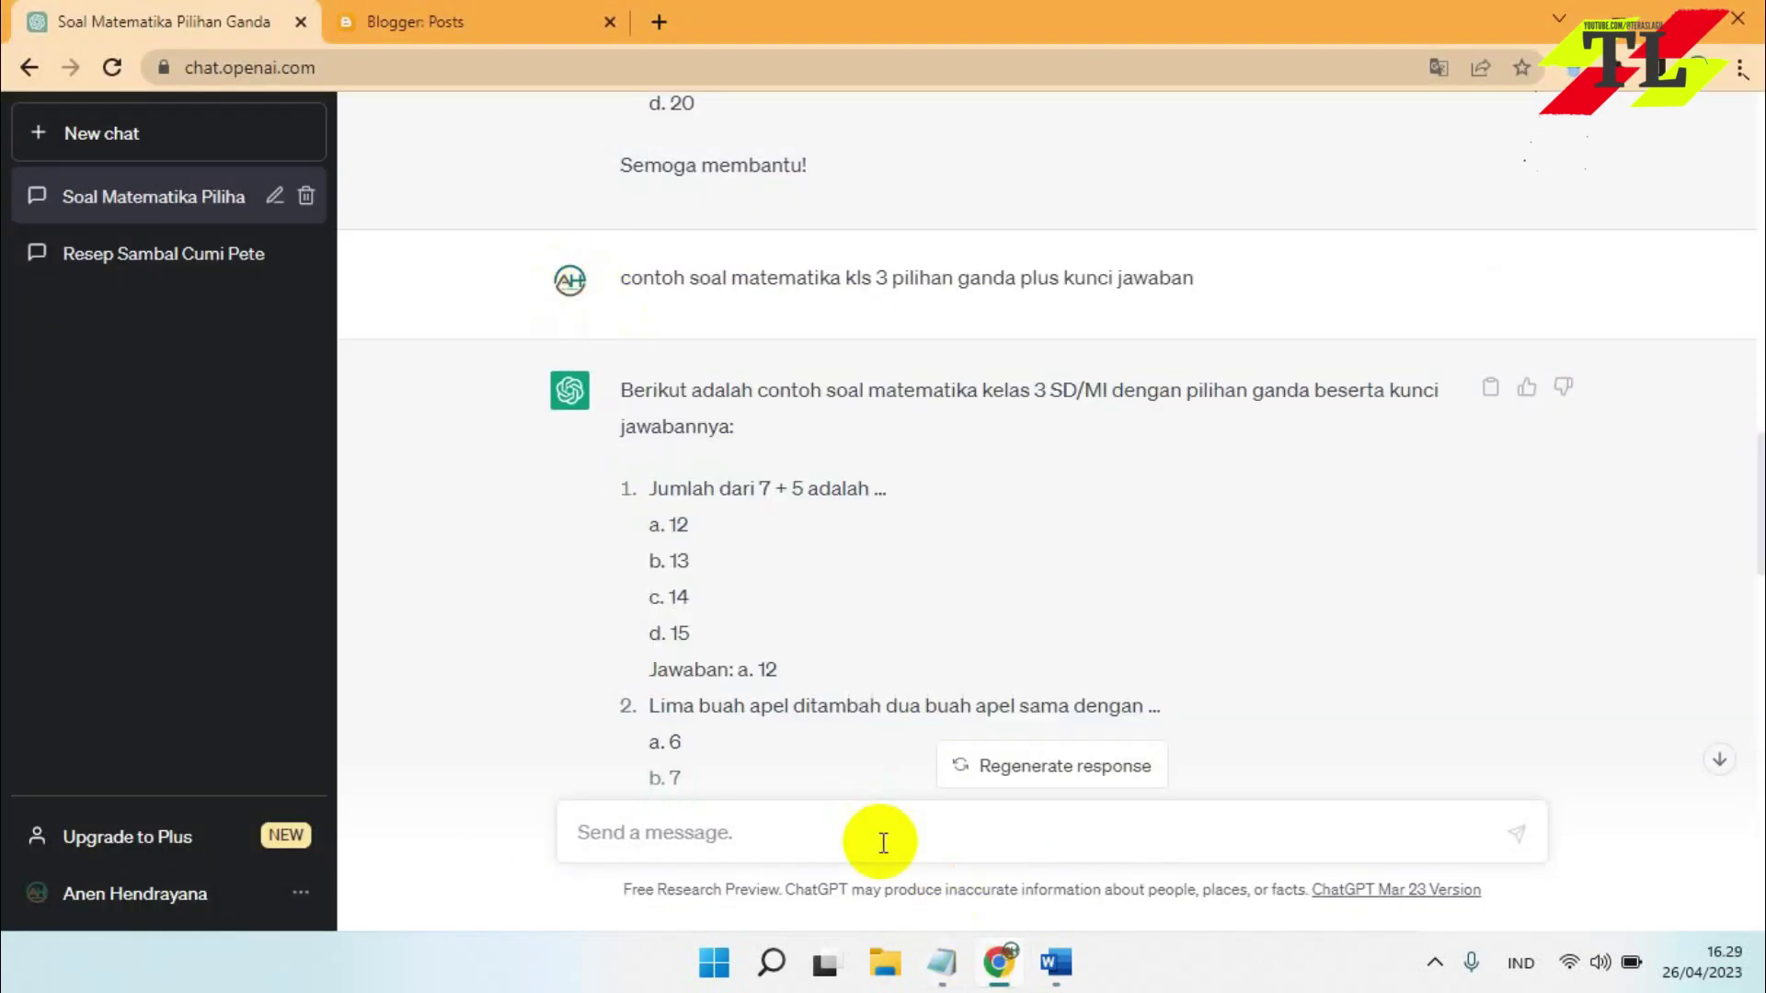
type("contoh soal ")
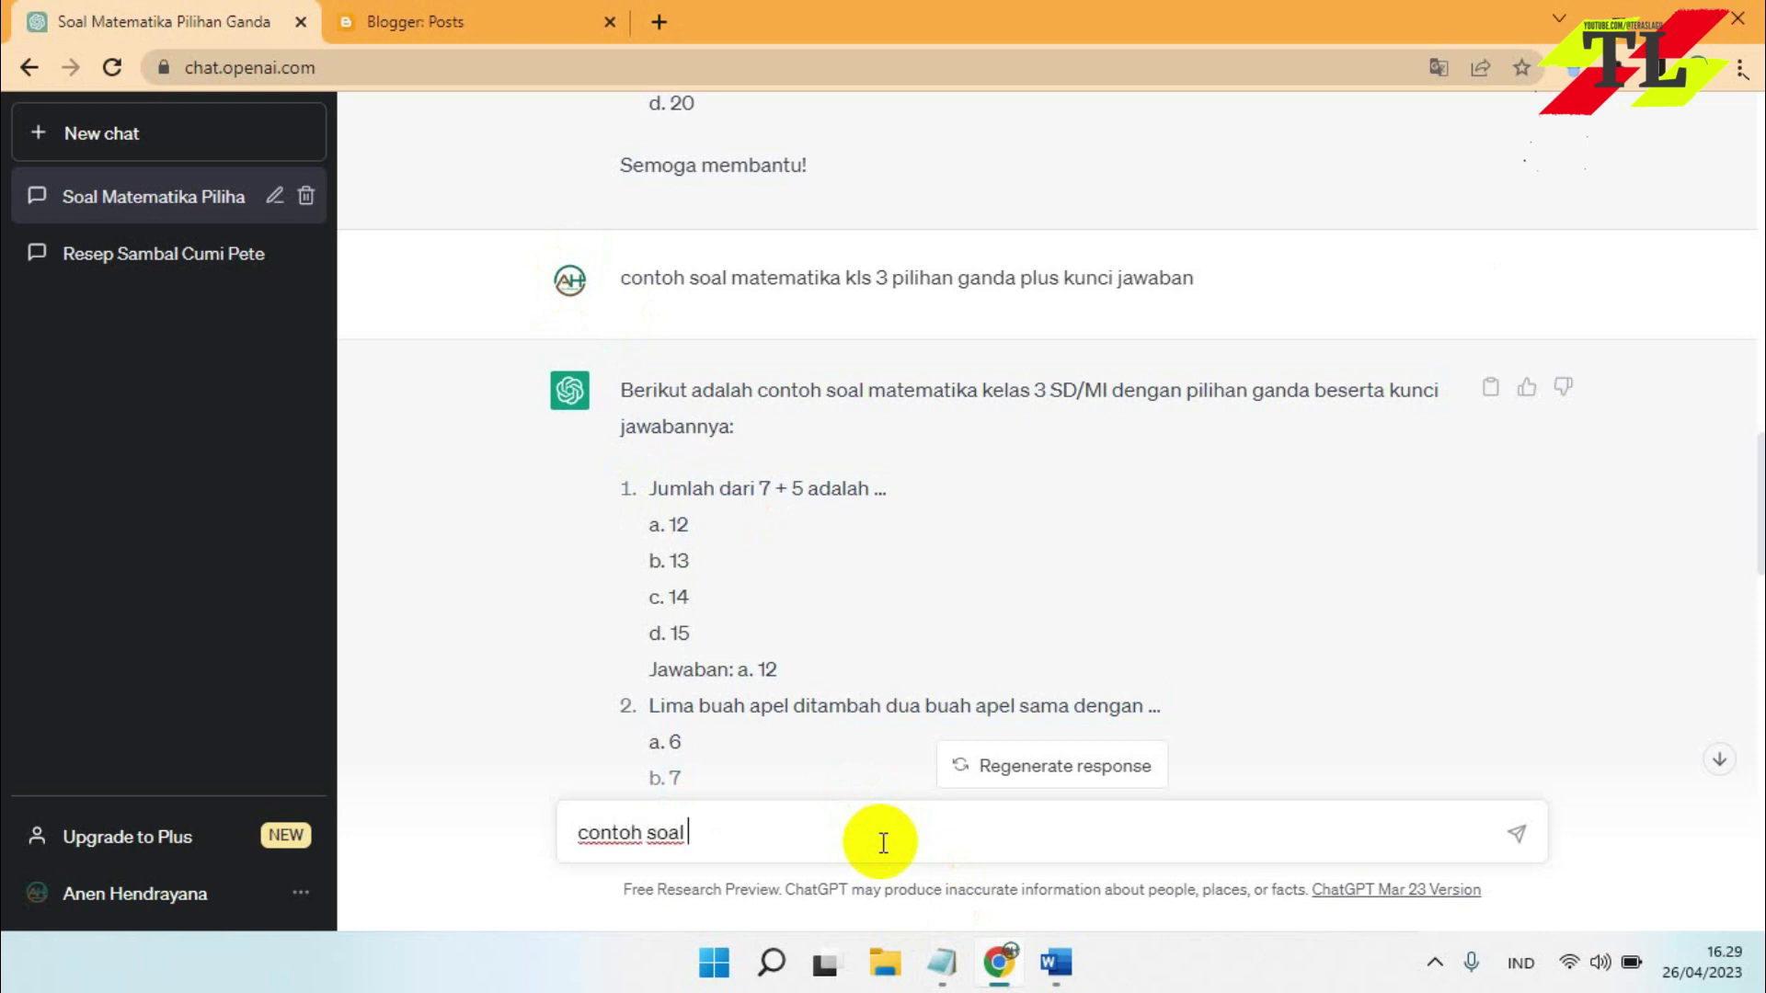
type("matematika ")
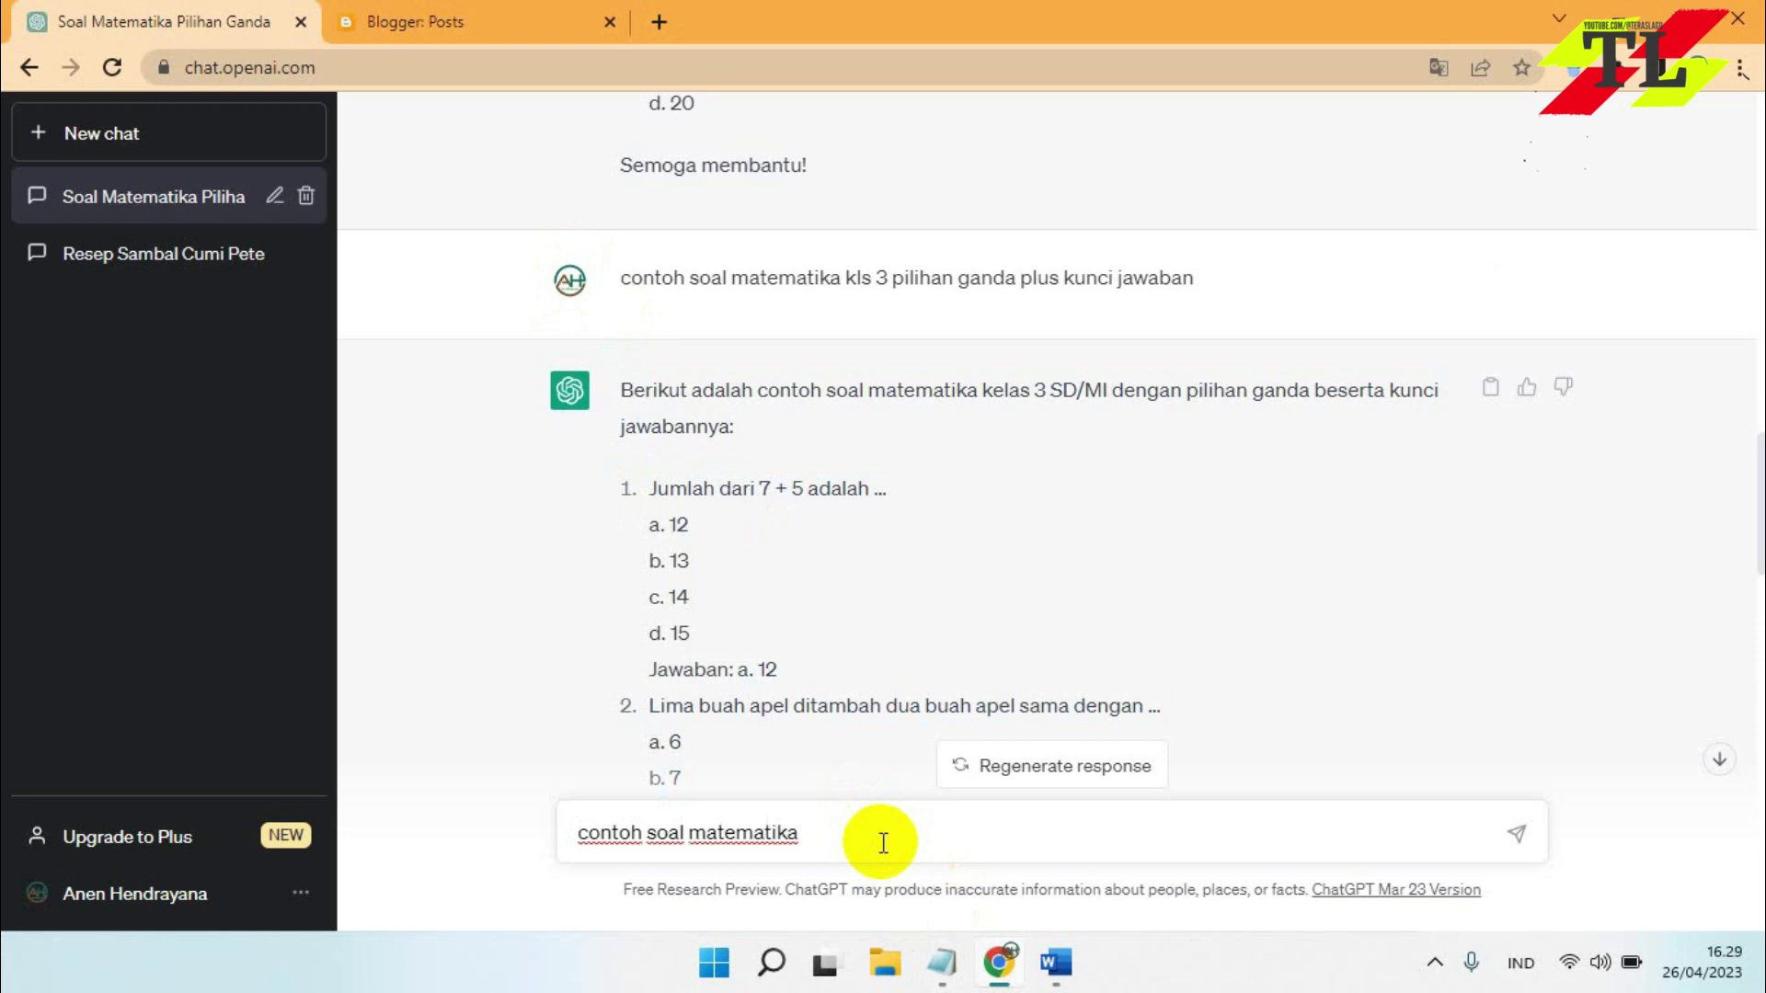
type("isian plus kunci jawaban ")
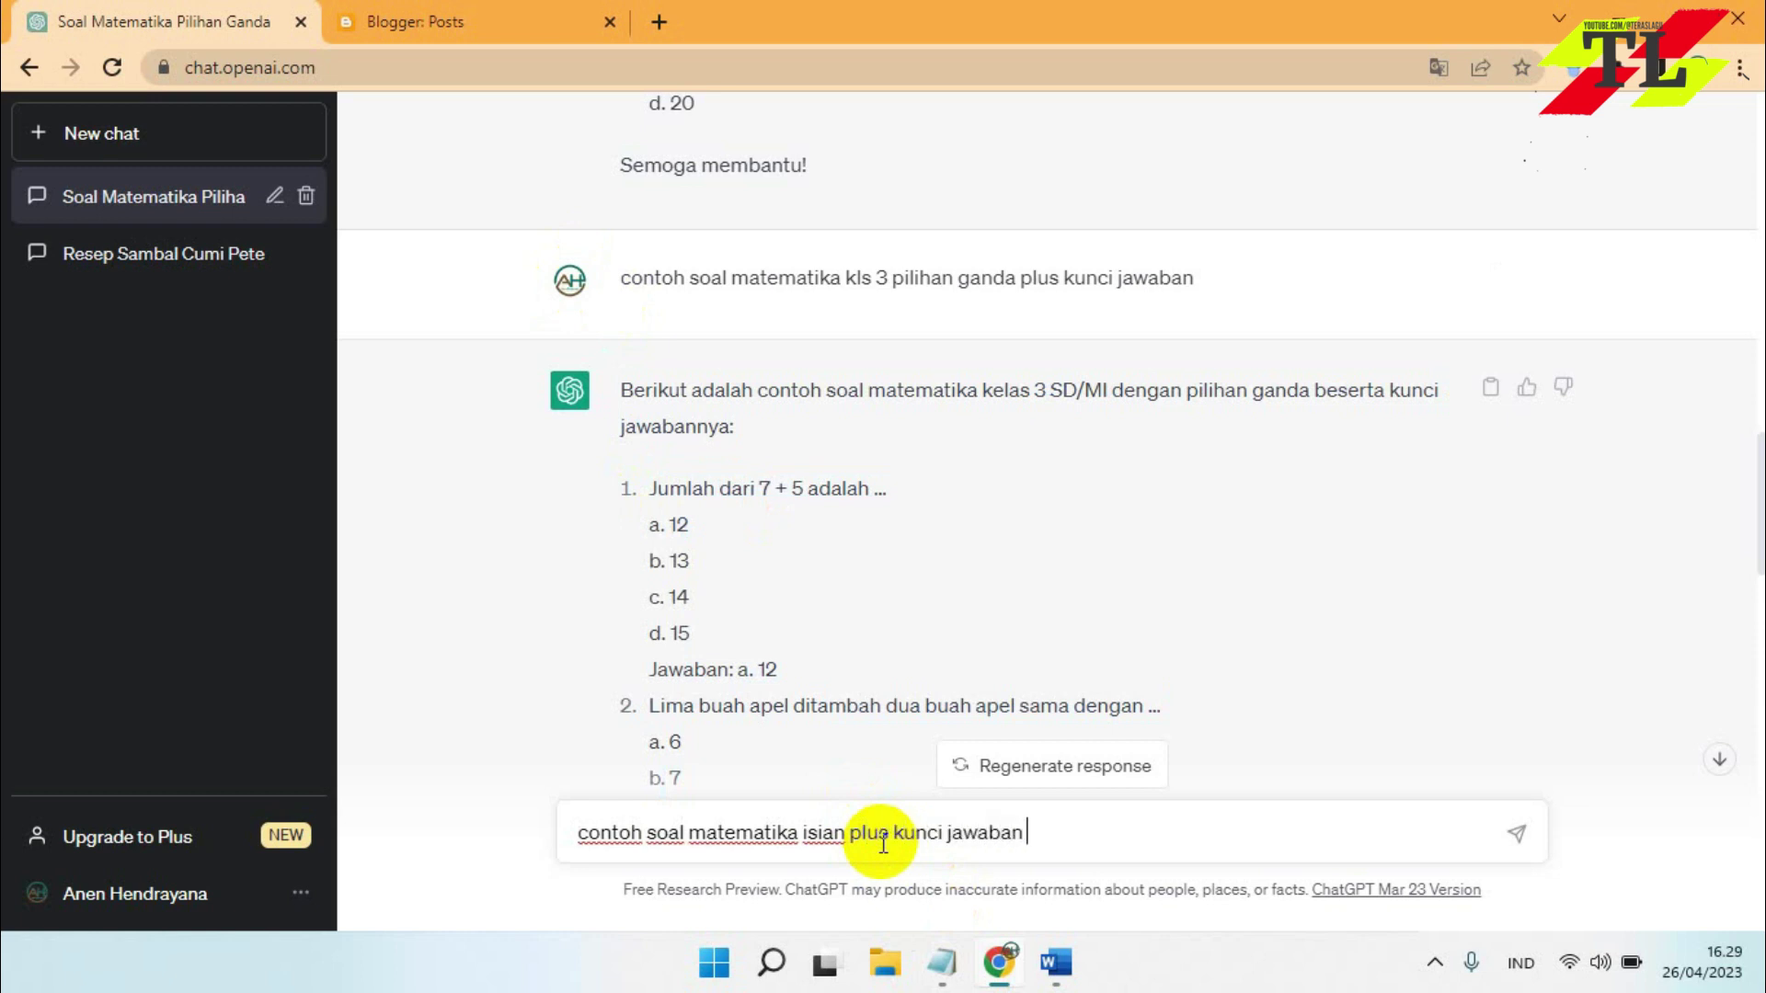
type("kelas 3")
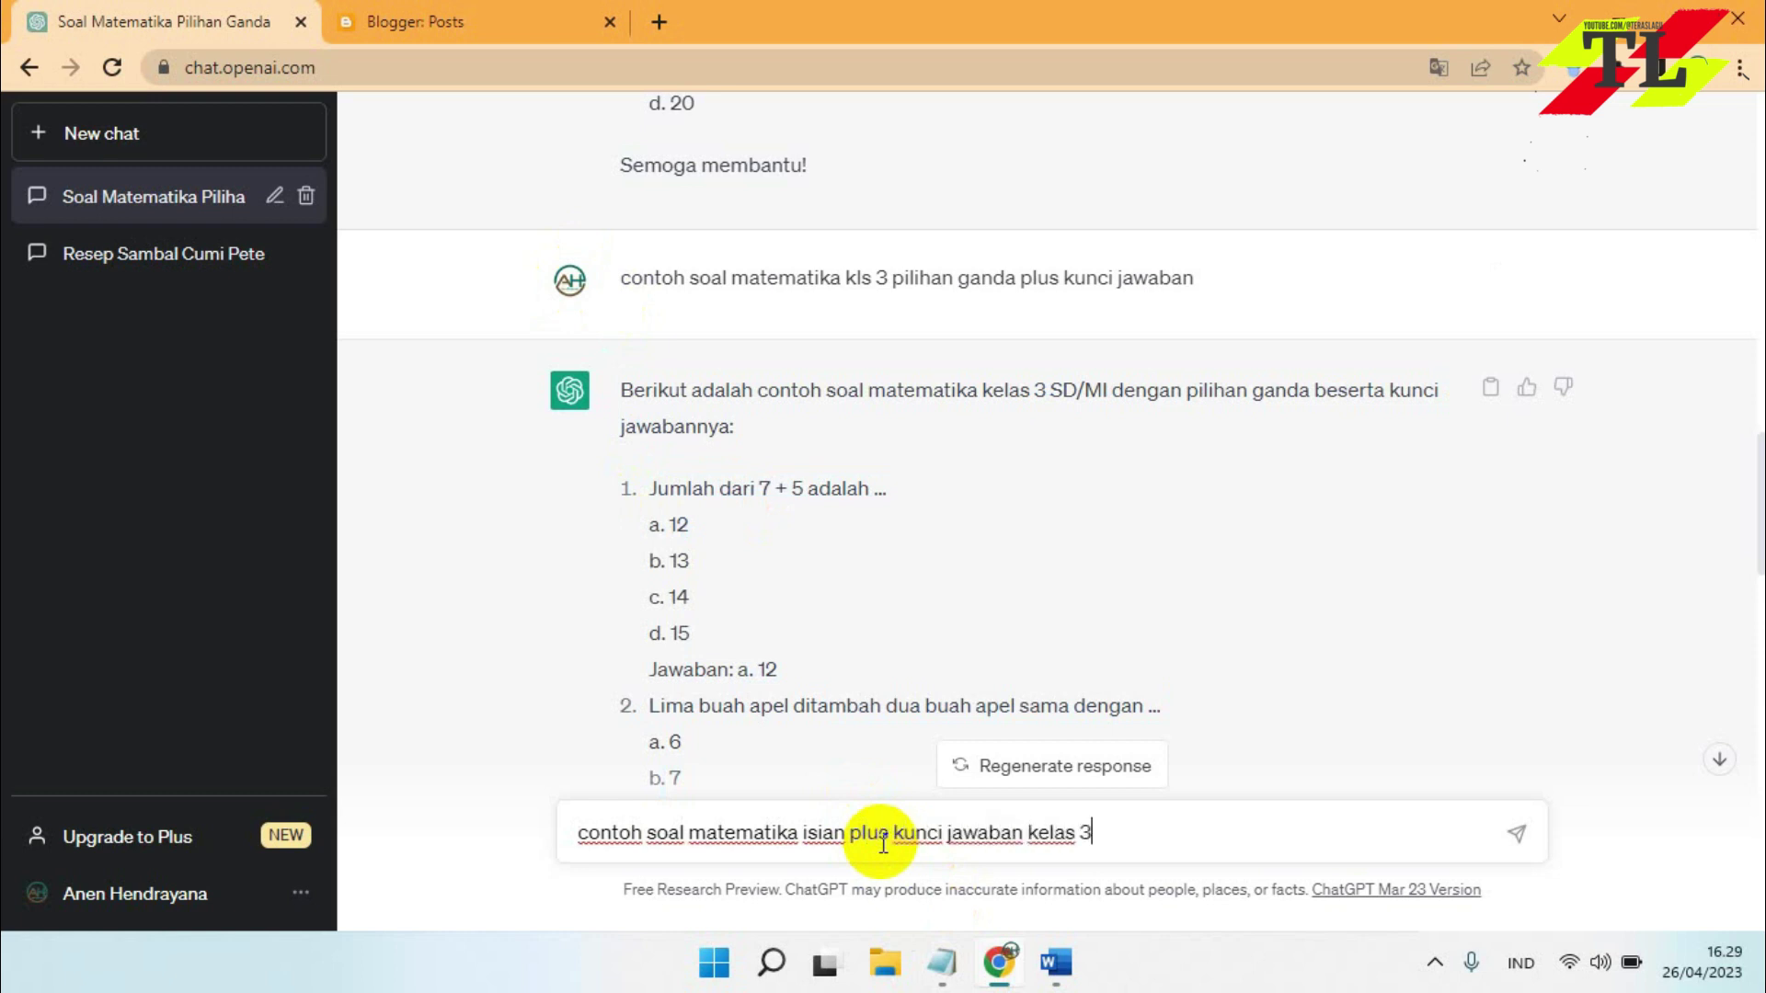
key("Return")
Follow ChatGPT's fill-in questions with answers as they are generated, checking them against the earlier multiple-choice set
scroll(820, 543, "down", 10)
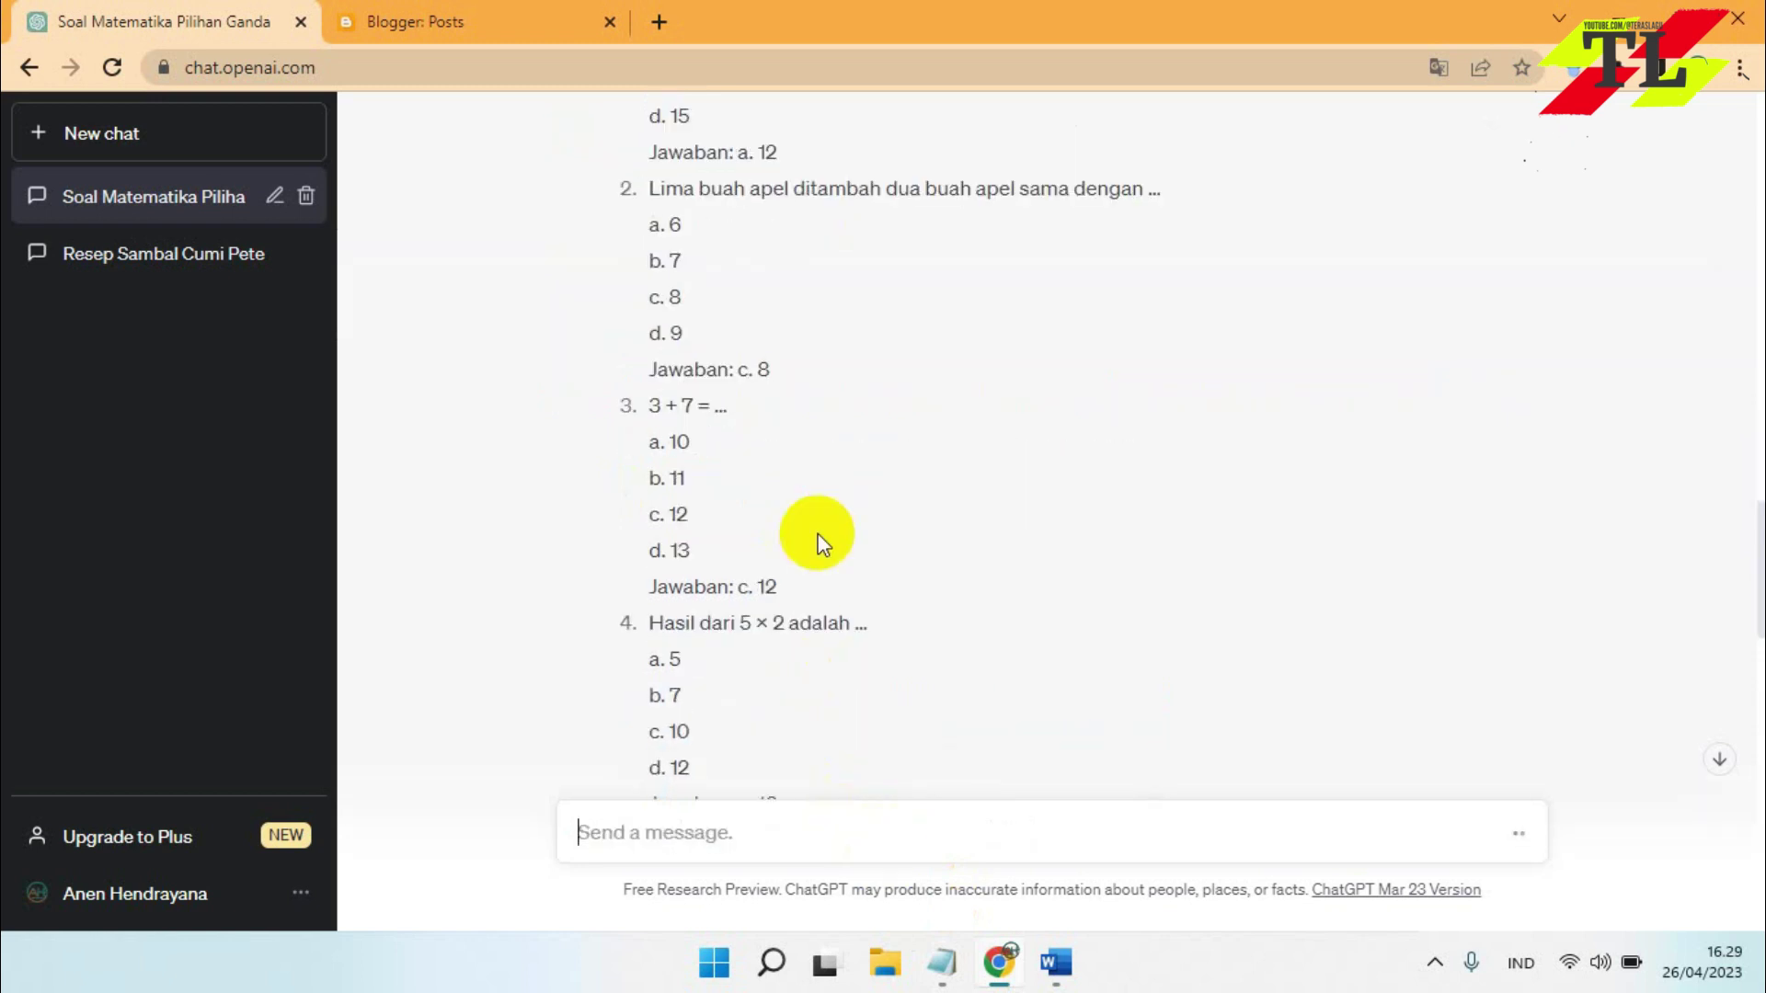
scroll(822, 542, "down", 12)
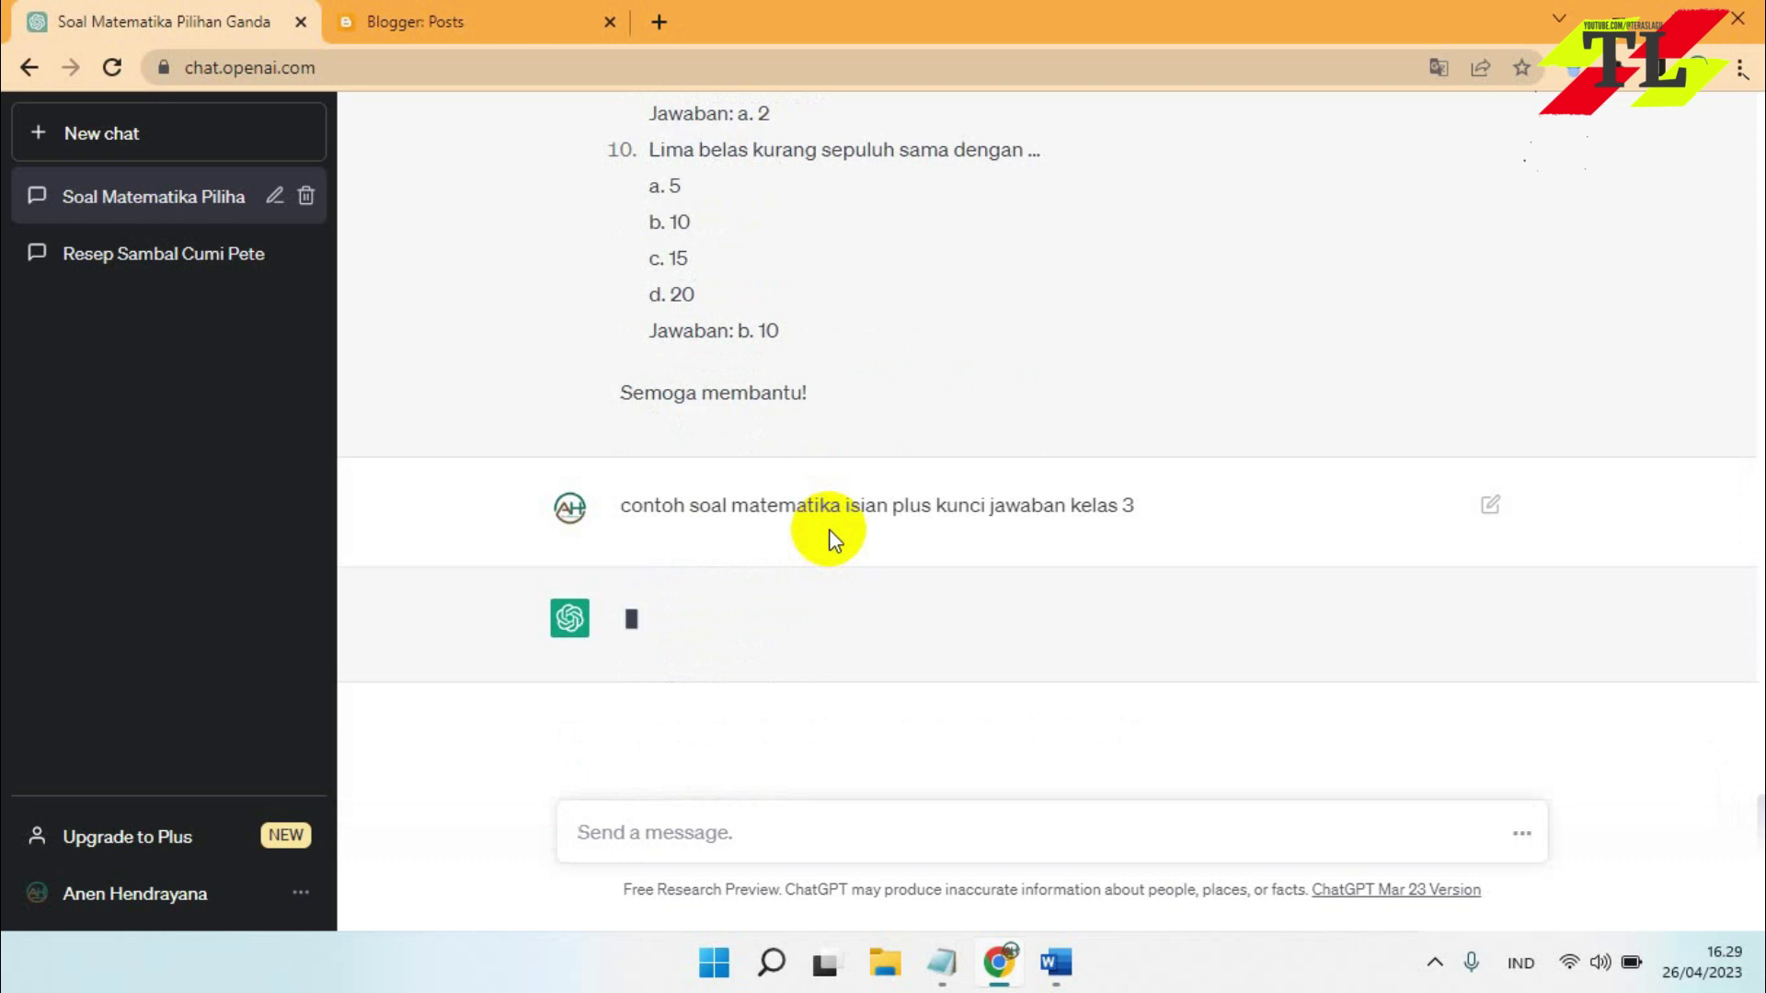
scroll(829, 527, "up", 4)
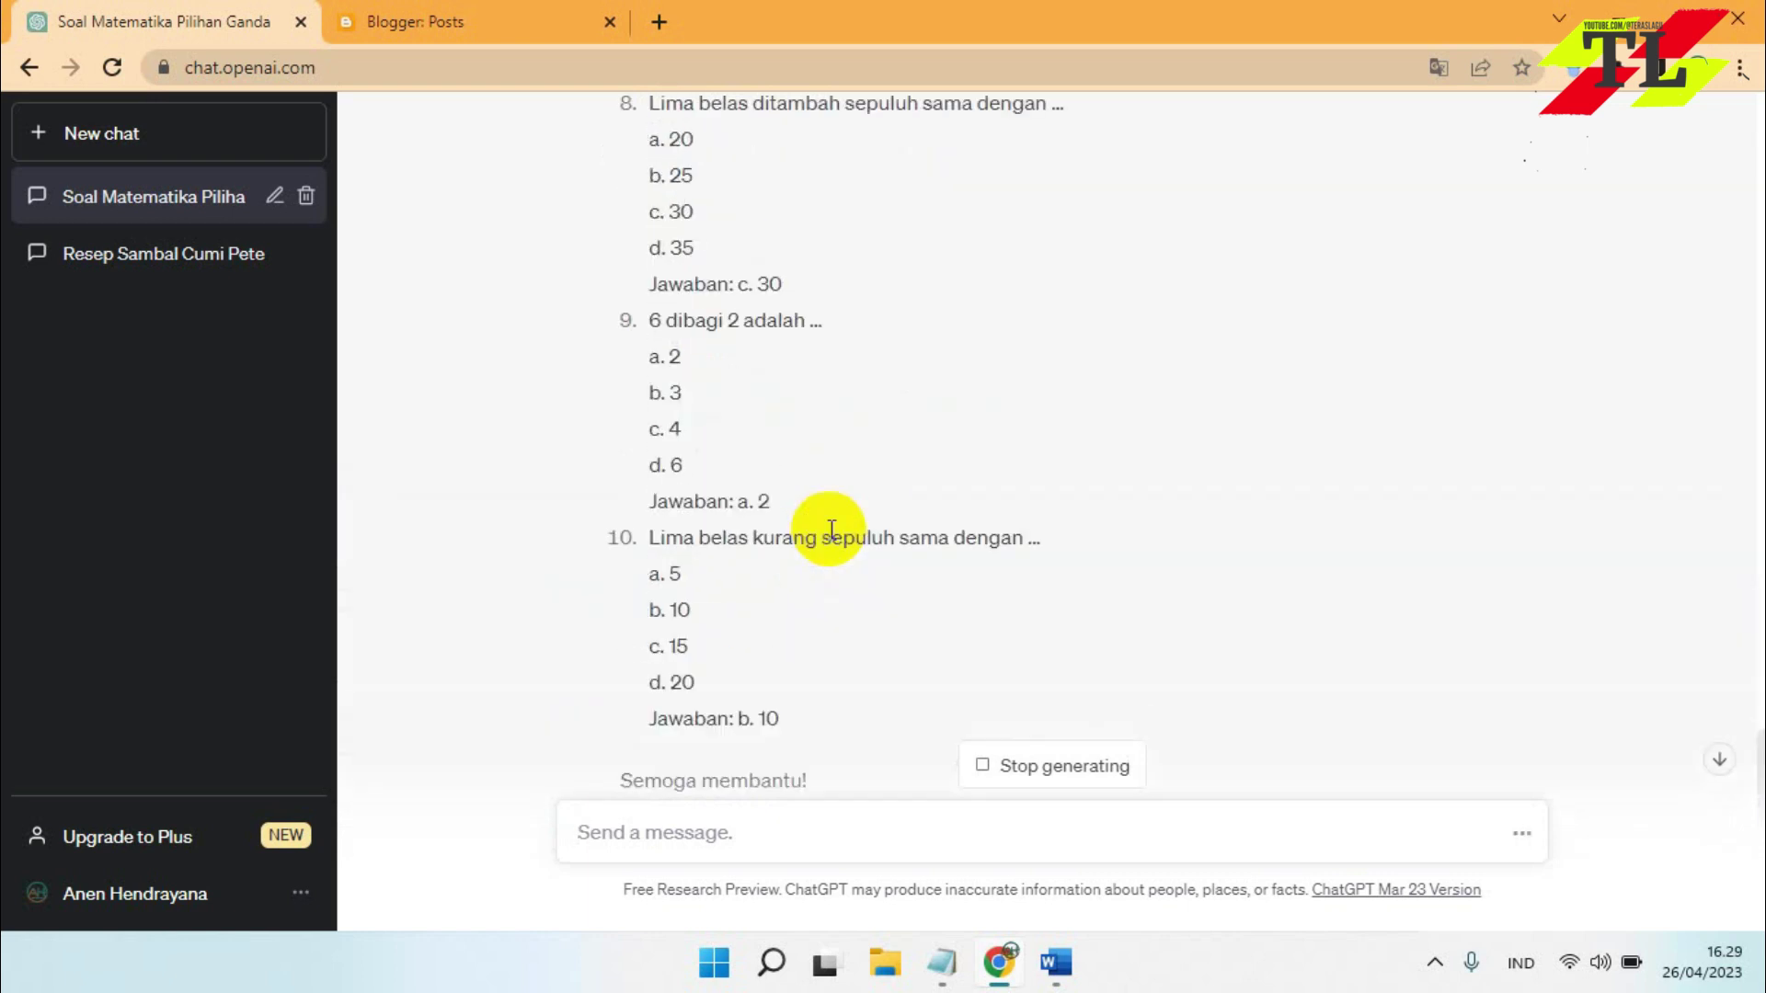
scroll(831, 531, "up", 1)
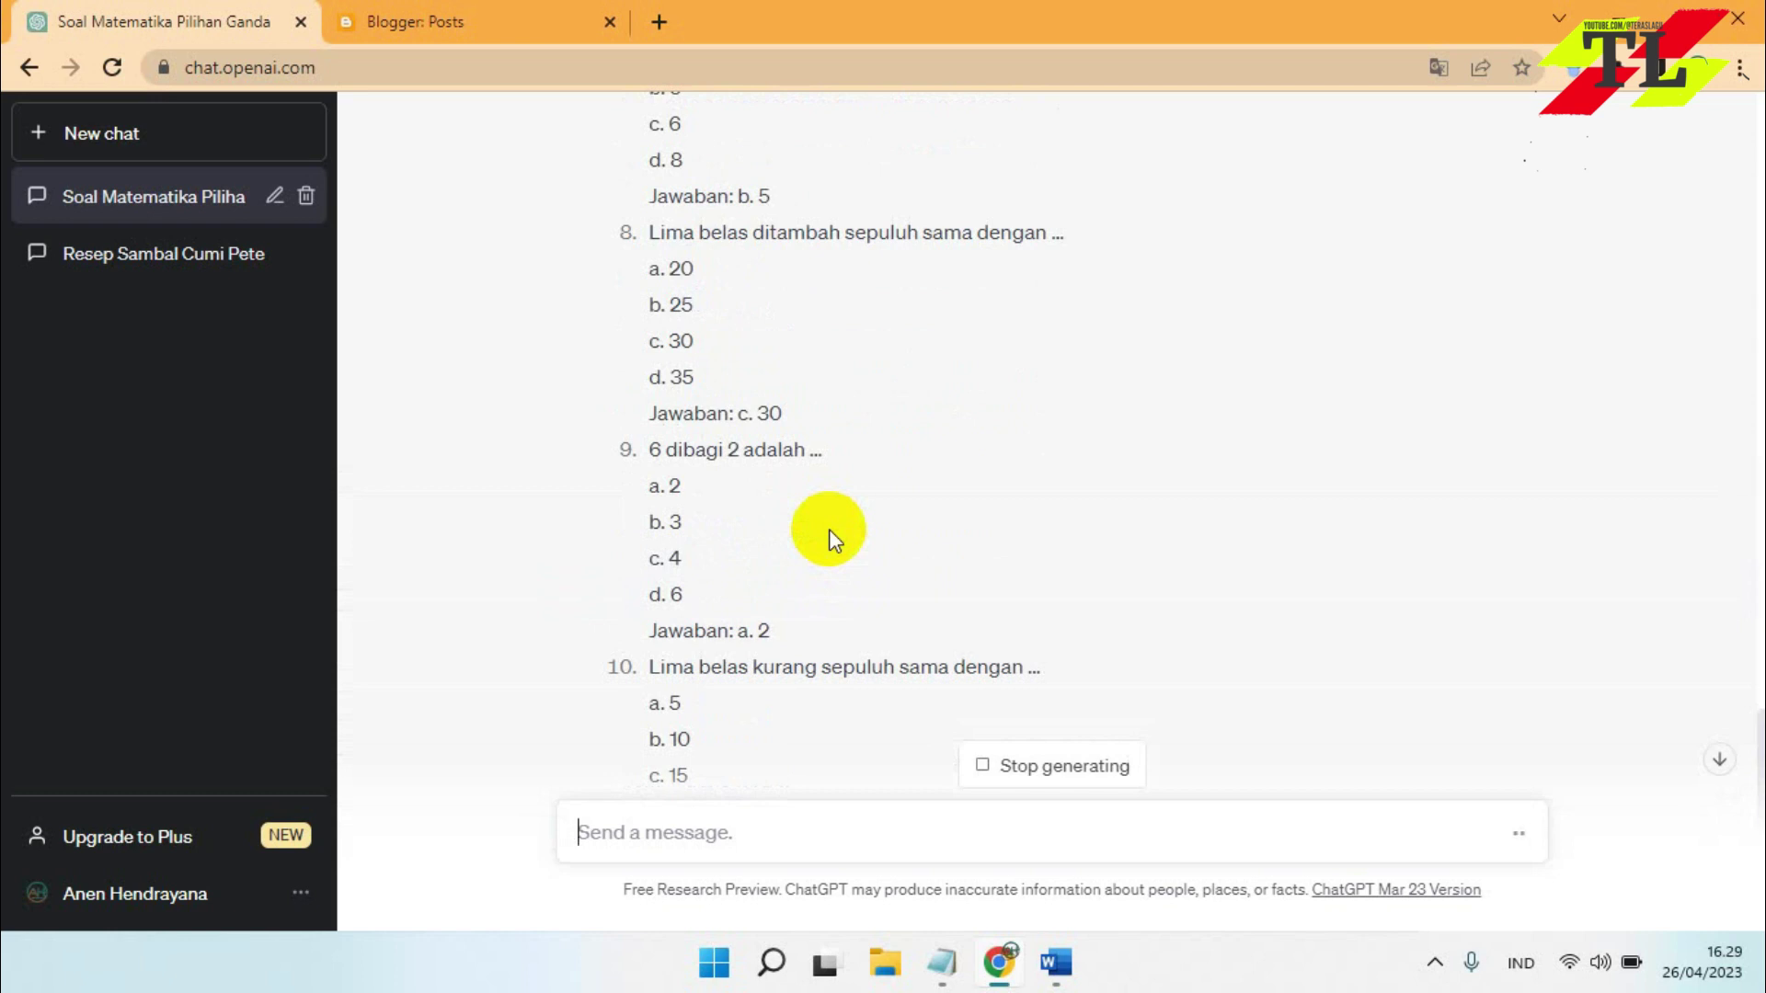
scroll(829, 528, "down", 3)
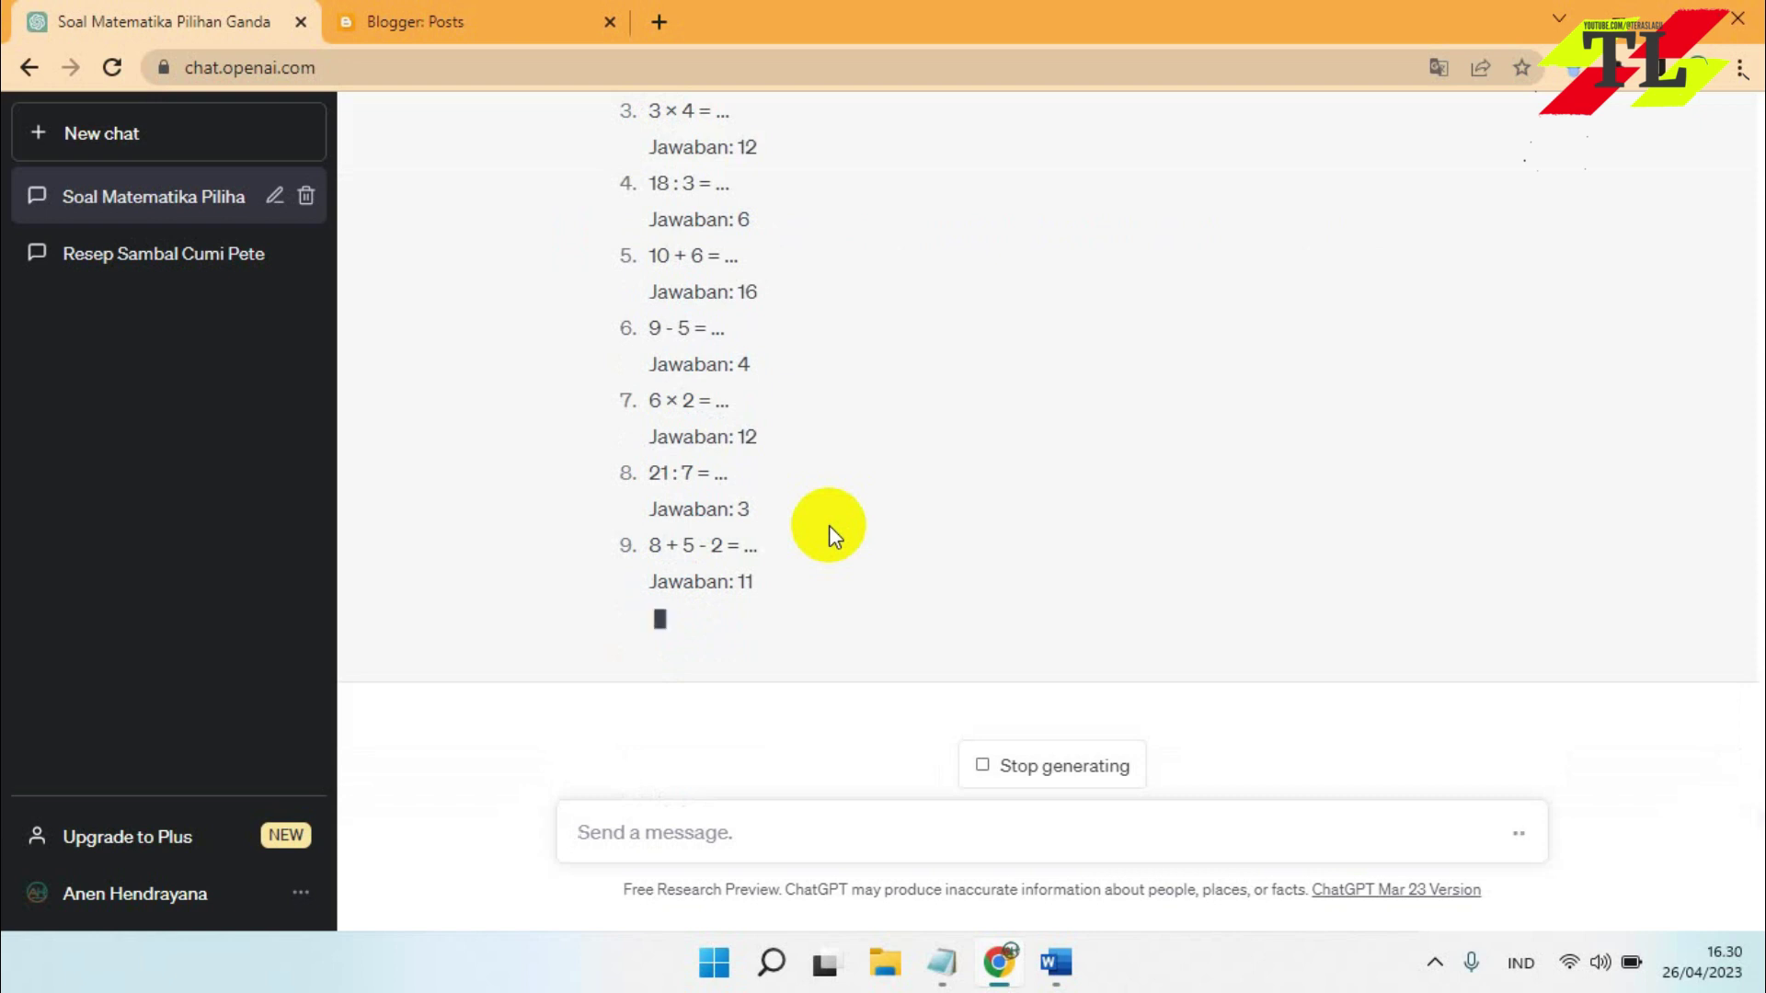
scroll(864, 471, "up", 3)
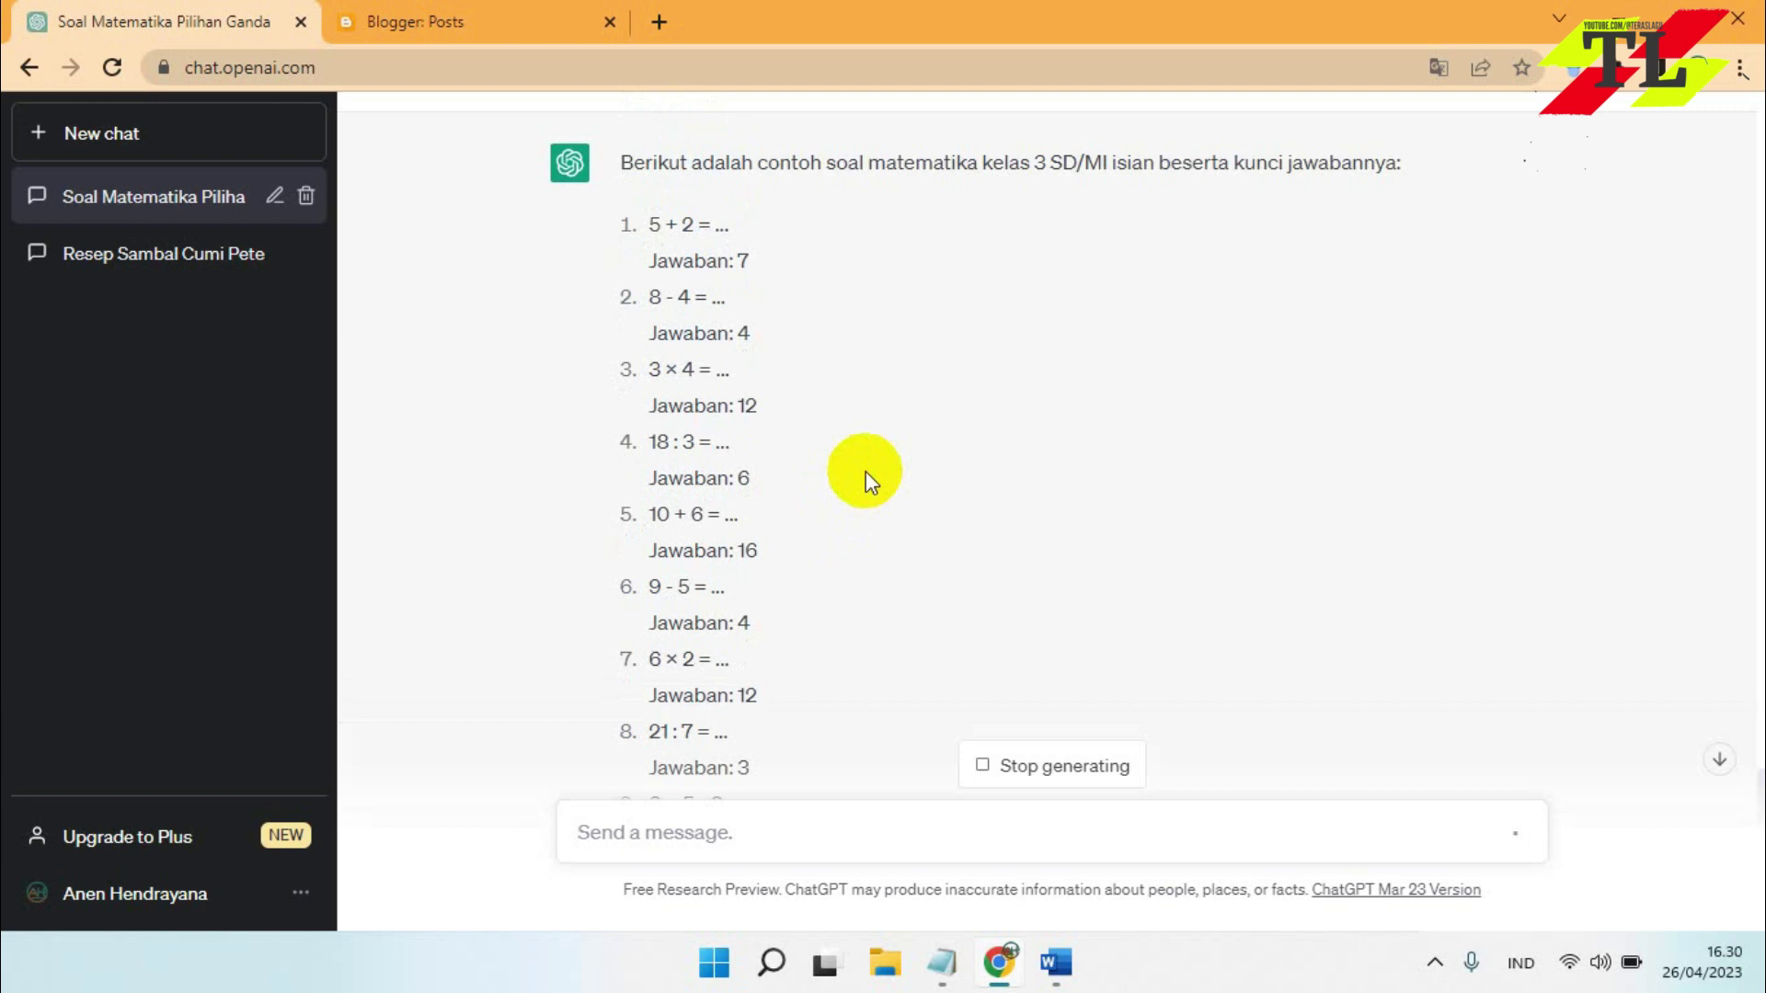
scroll(865, 471, "down", 3)
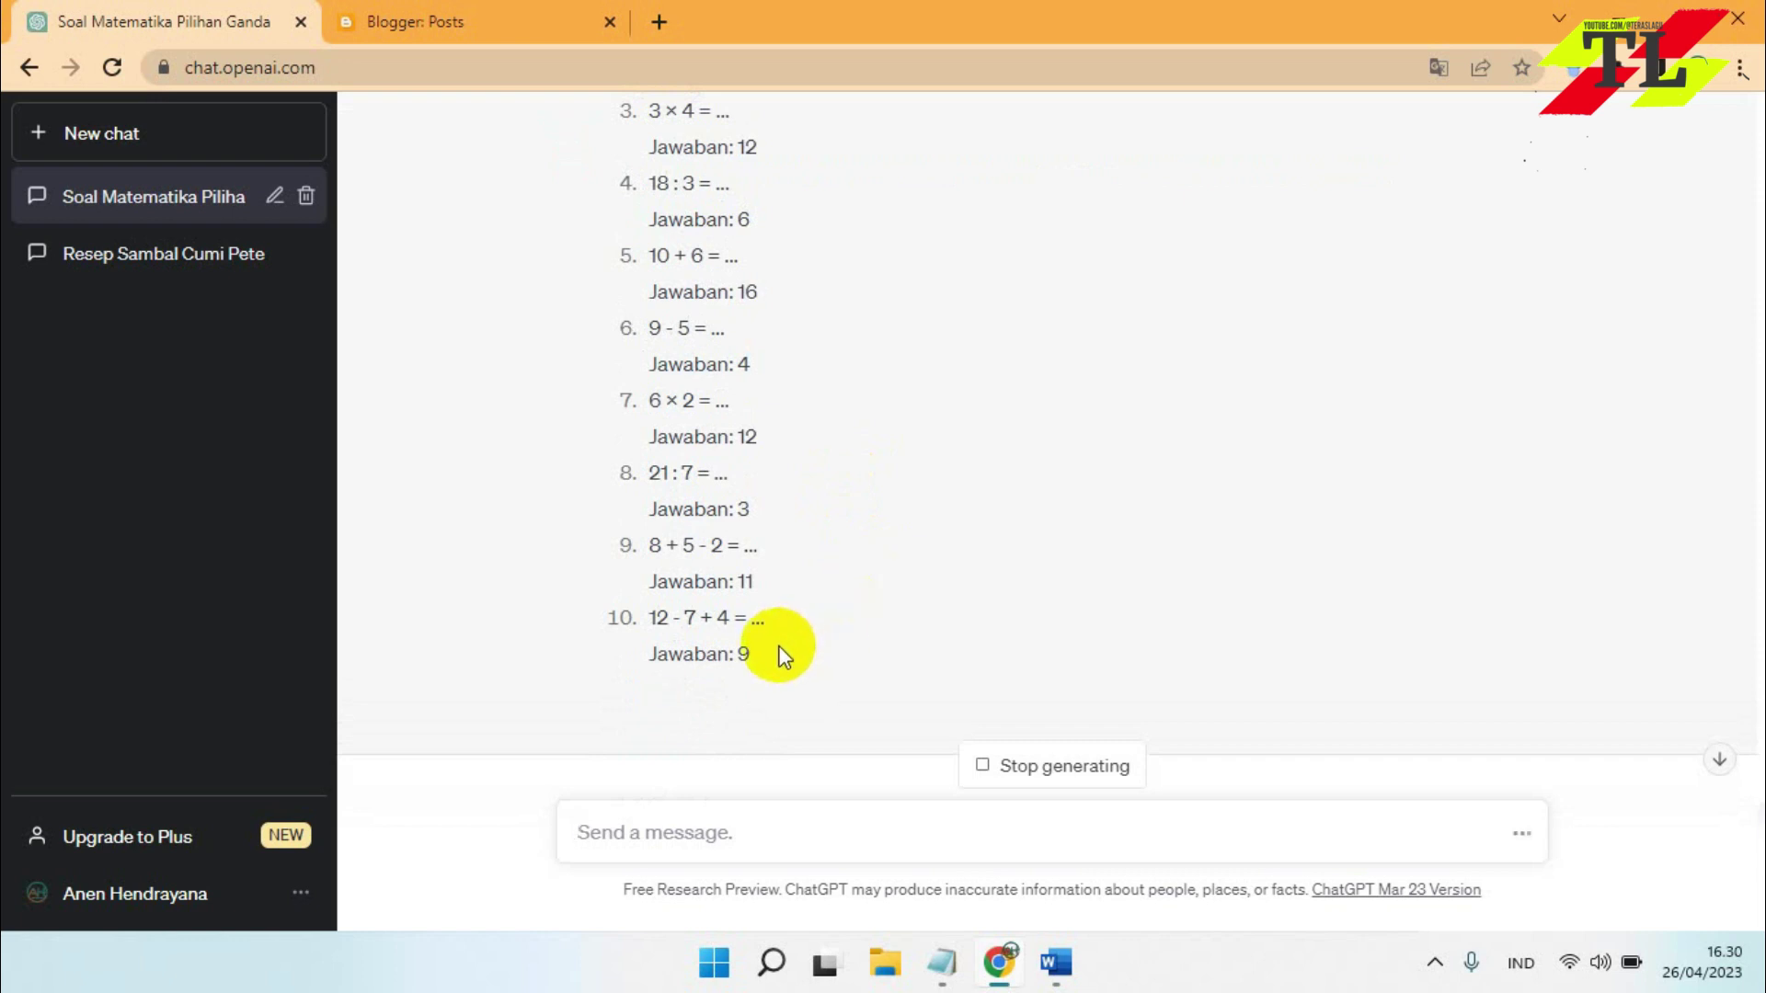
Copy ChatGPT's whole fill-in answer, paste it over the old text in Notepad and copy the resulting plain text
left_click_drag(780, 655, 617, 156)
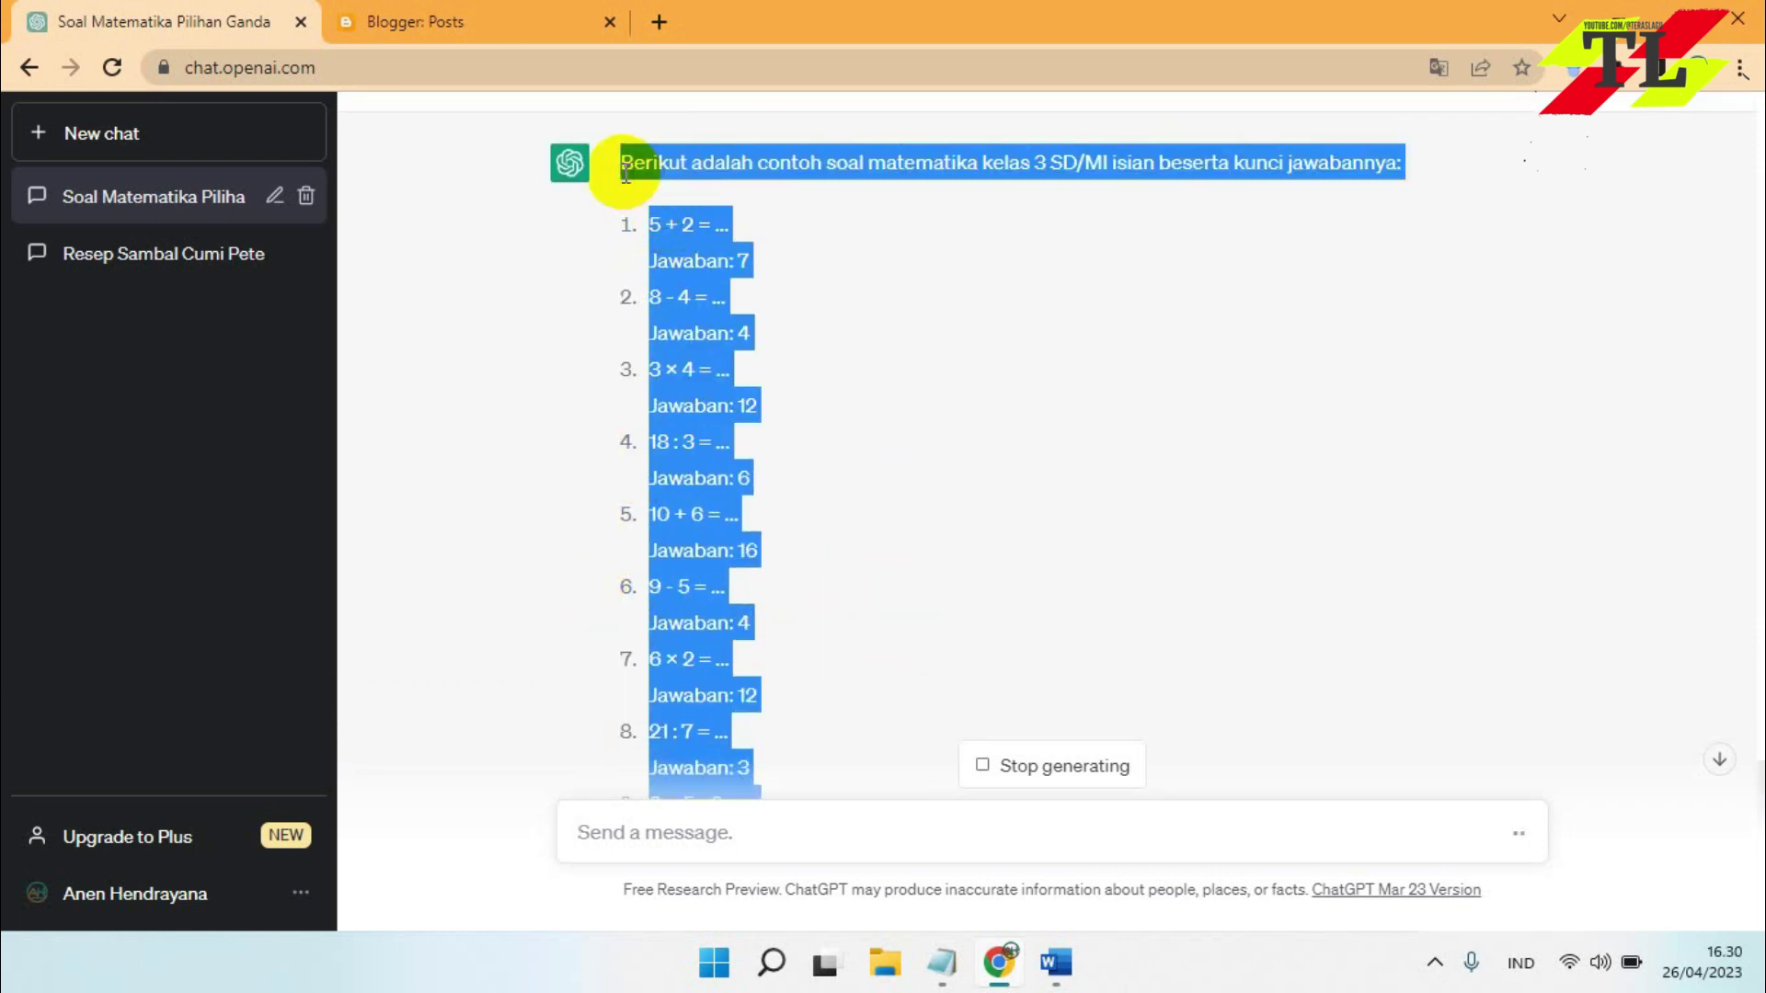
left_click(956, 972)
left_click(957, 973)
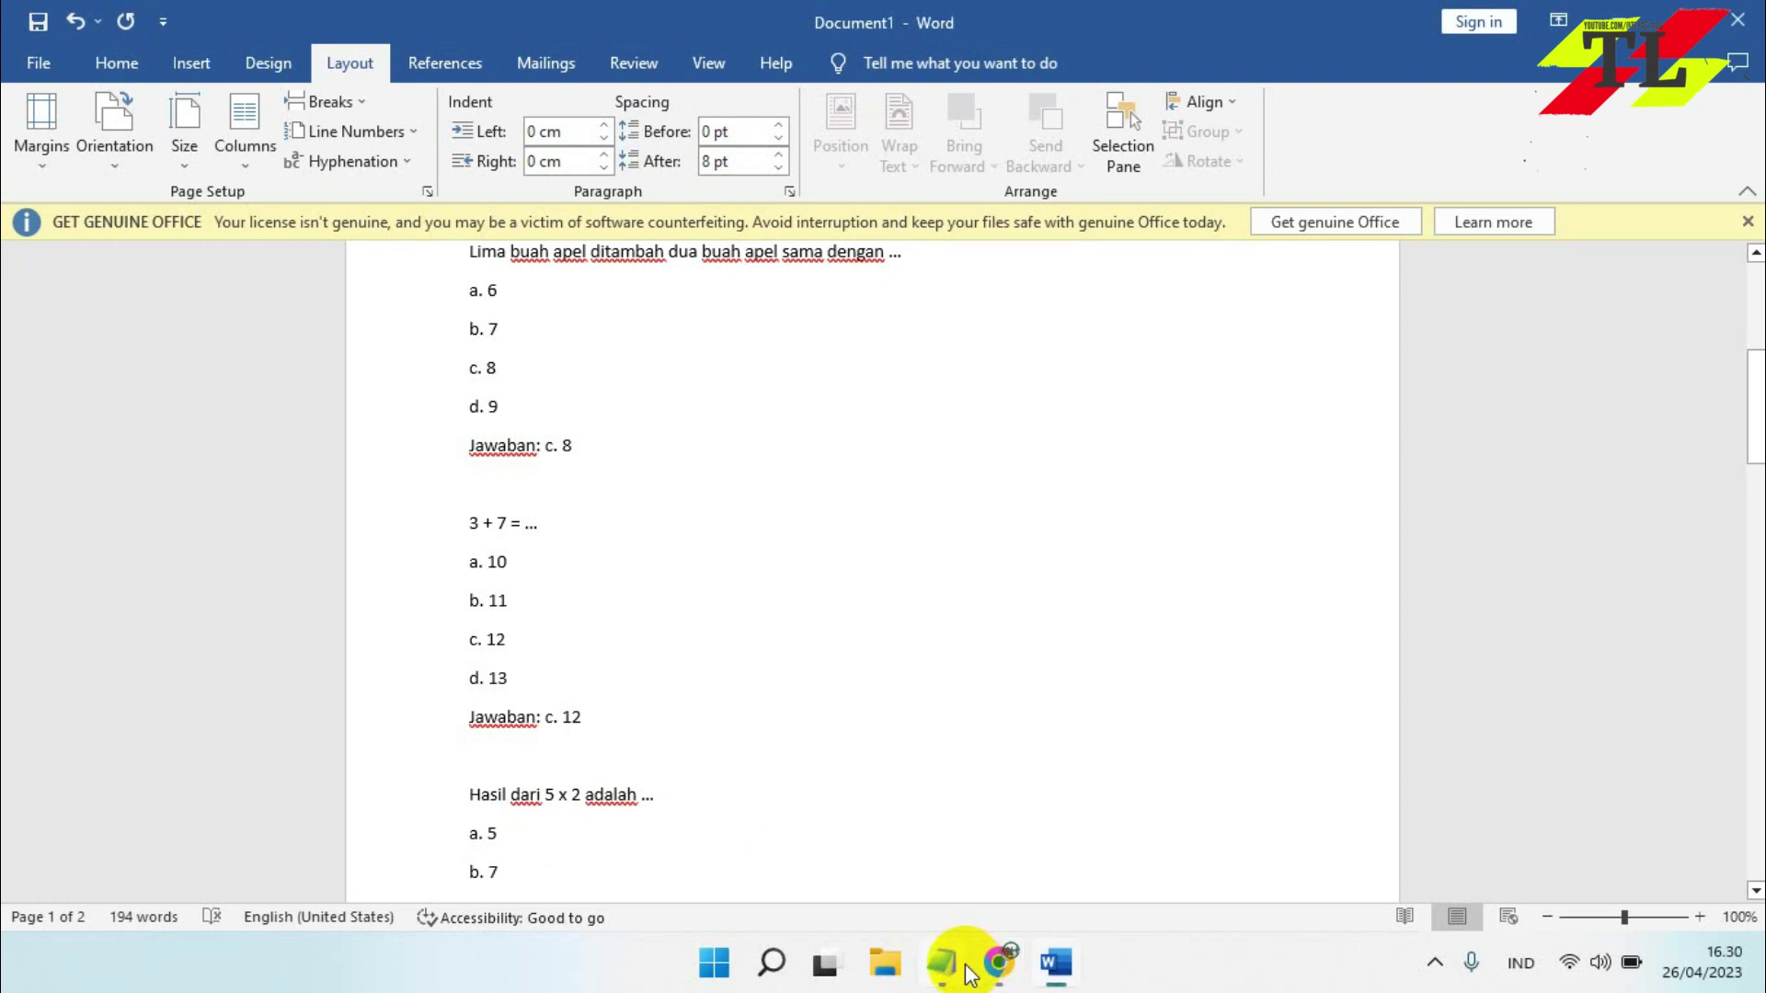
key("ctrl+v")
key("ctrl+a")
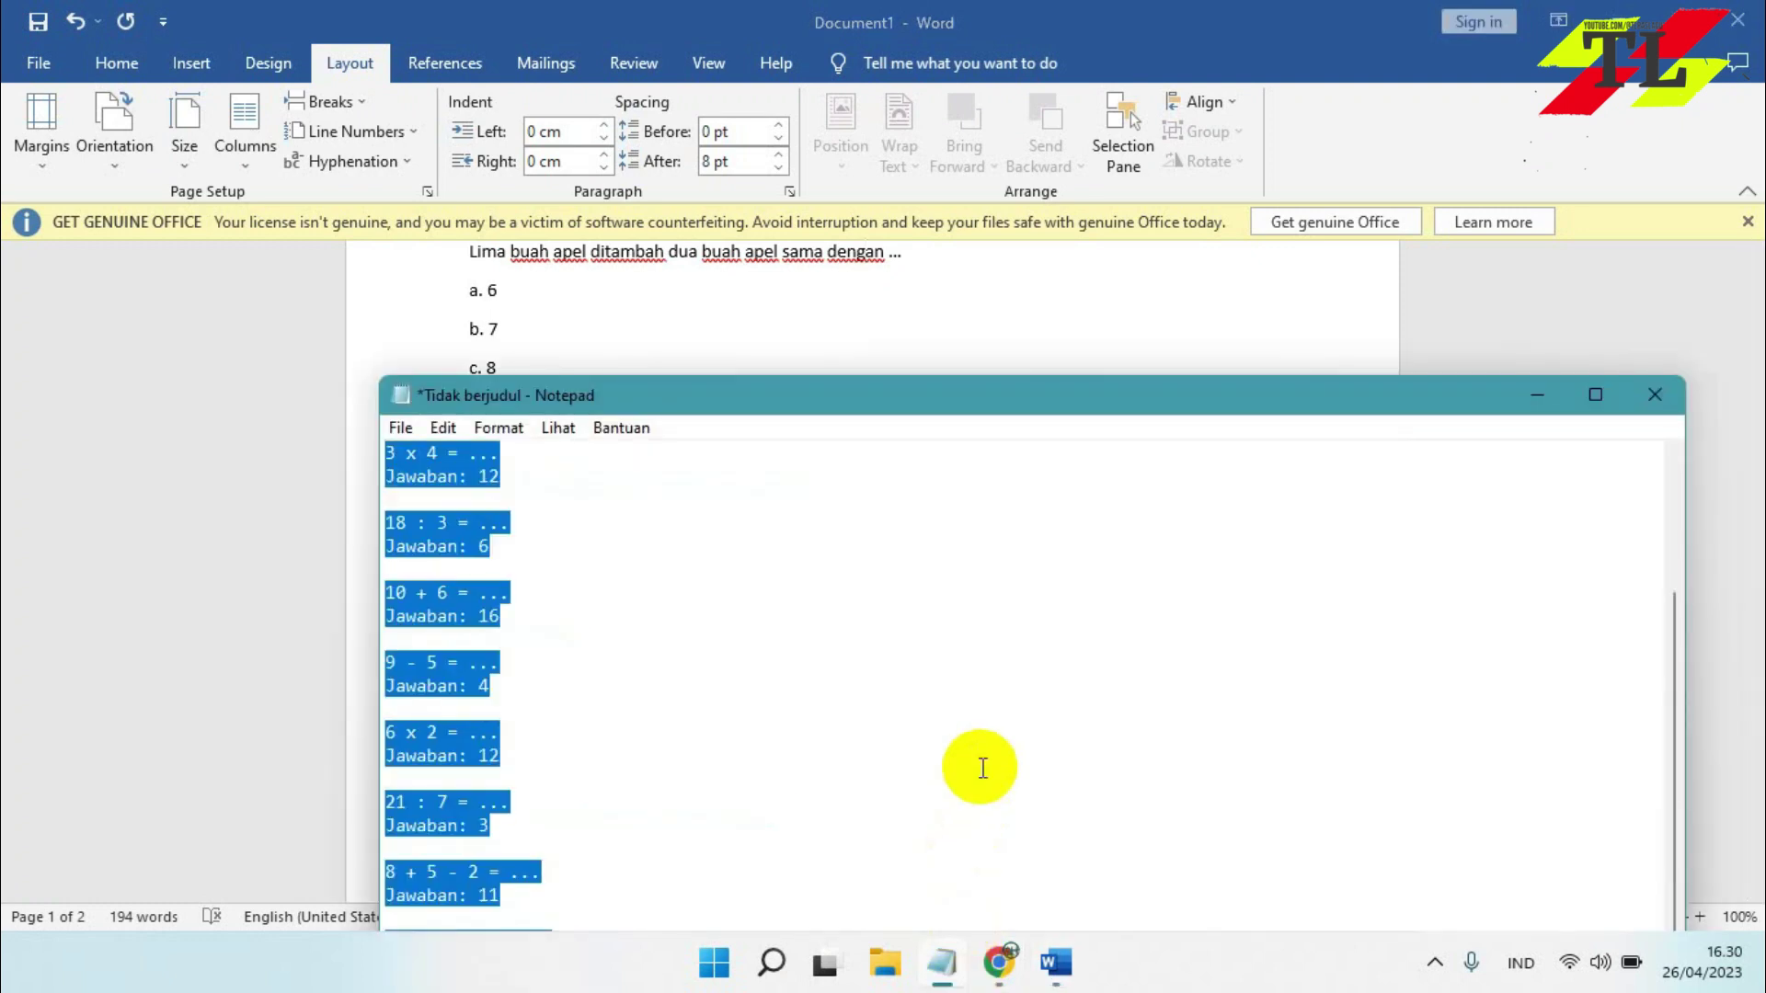
Switch to Word and paste the plain-text fill-in questions on a new line after "Semoga membantu!" at the document's end
left_click(1056, 962)
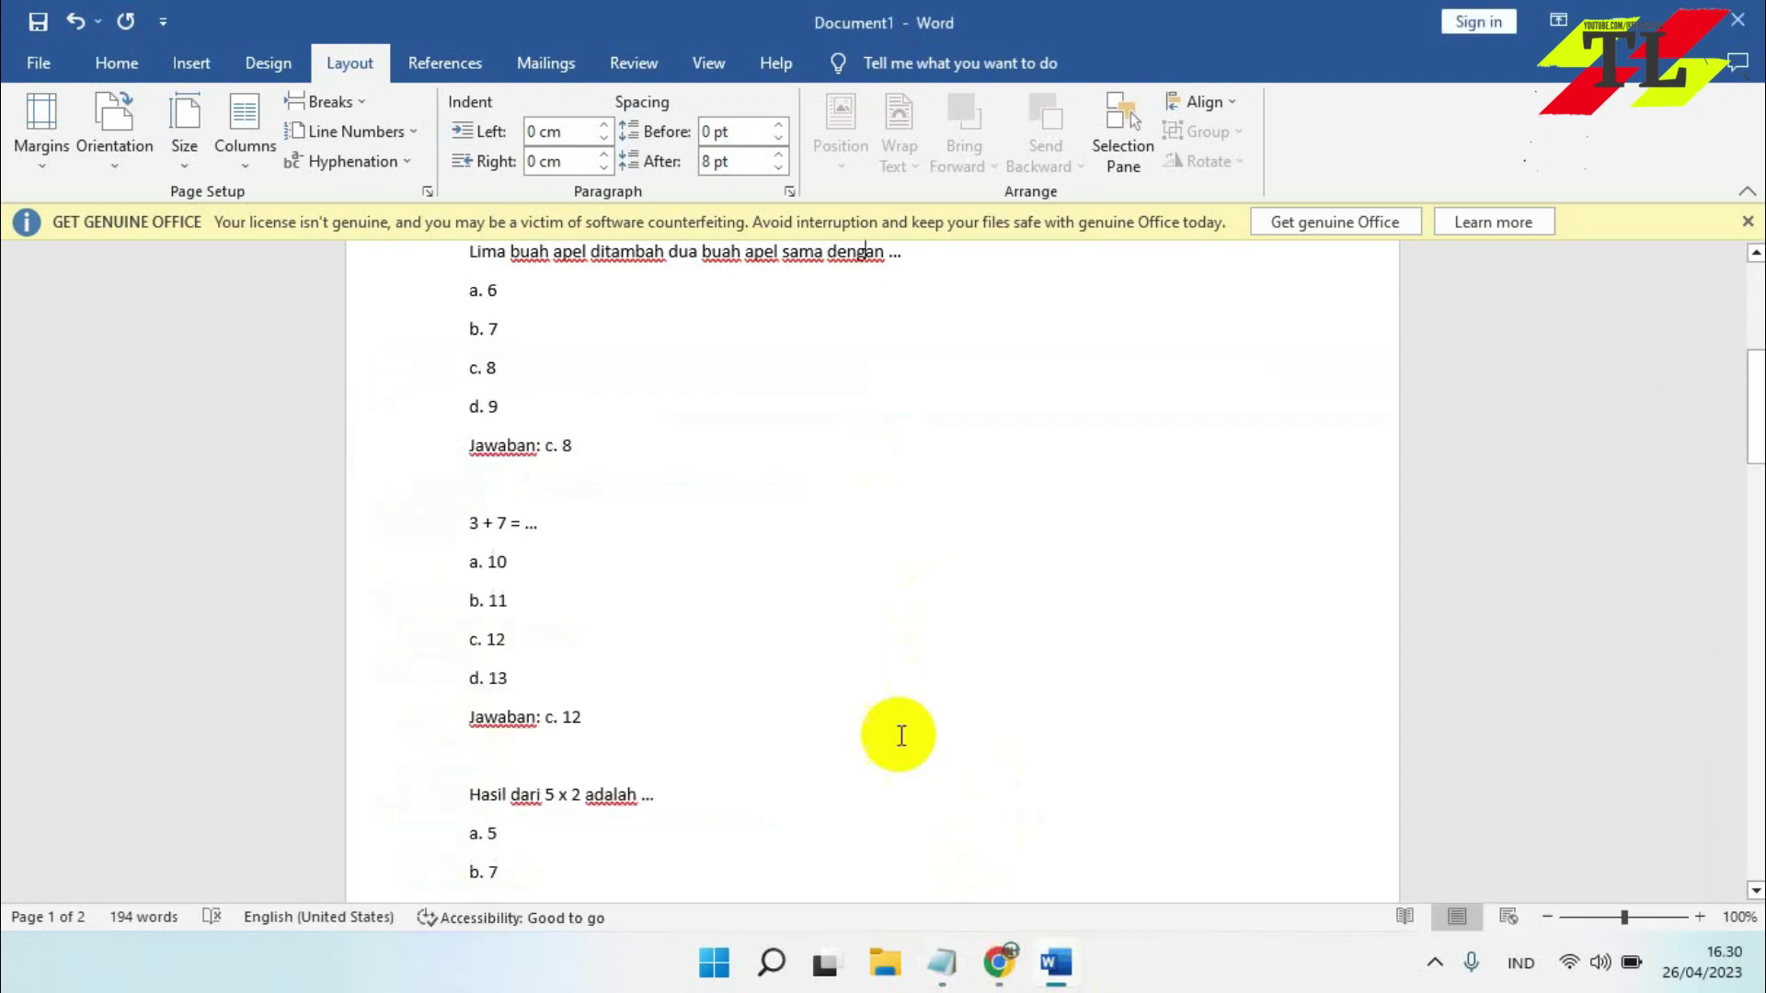
scroll(799, 785, "down", 3)
scroll(799, 784, "down", 15)
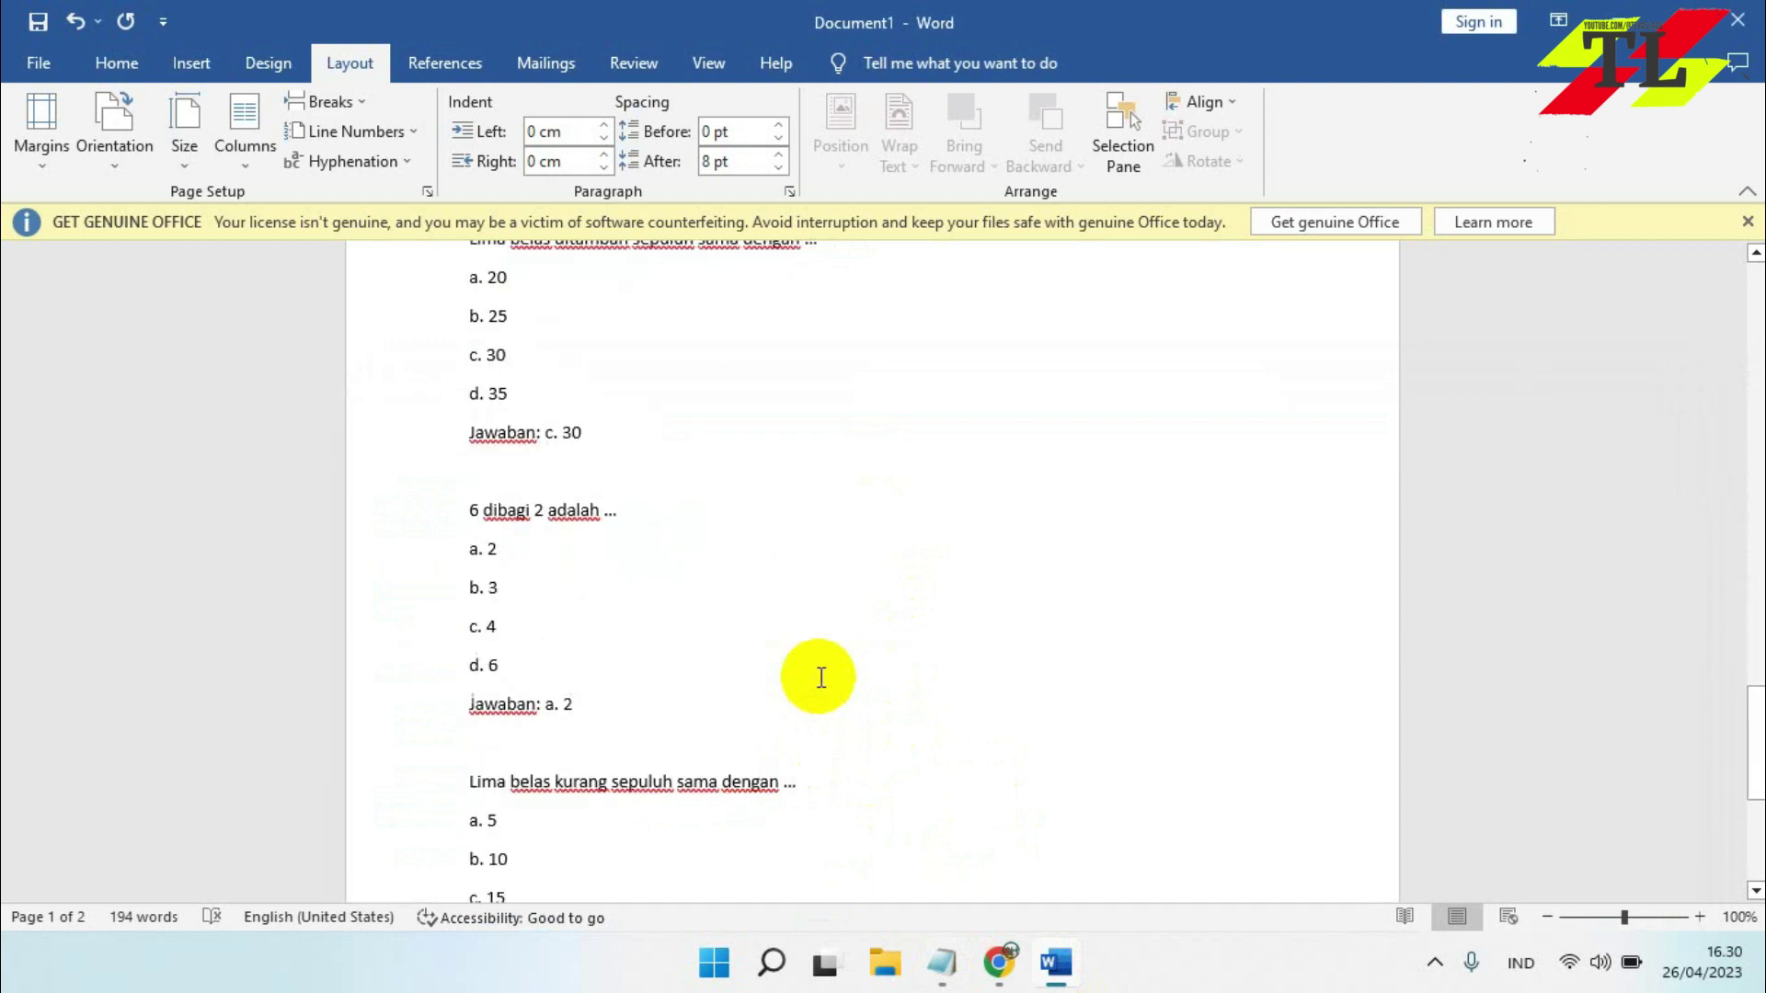
left_click(780, 611)
key("Return")
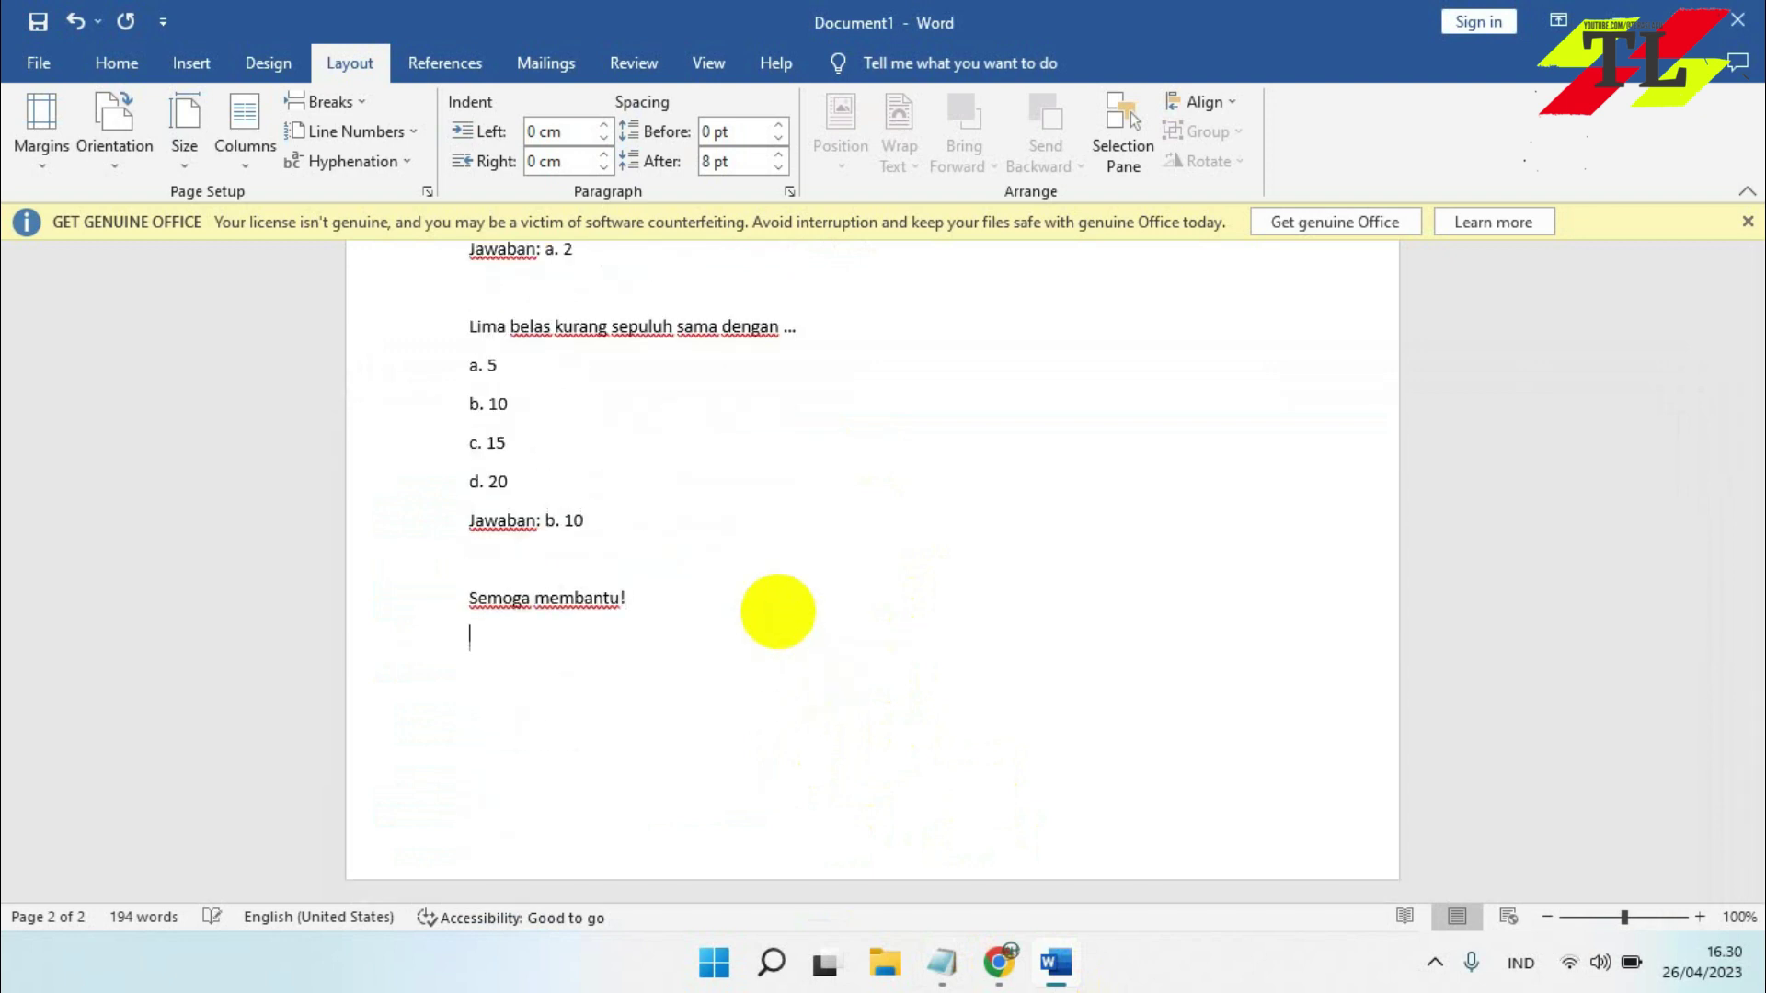
key("ctrl+v")
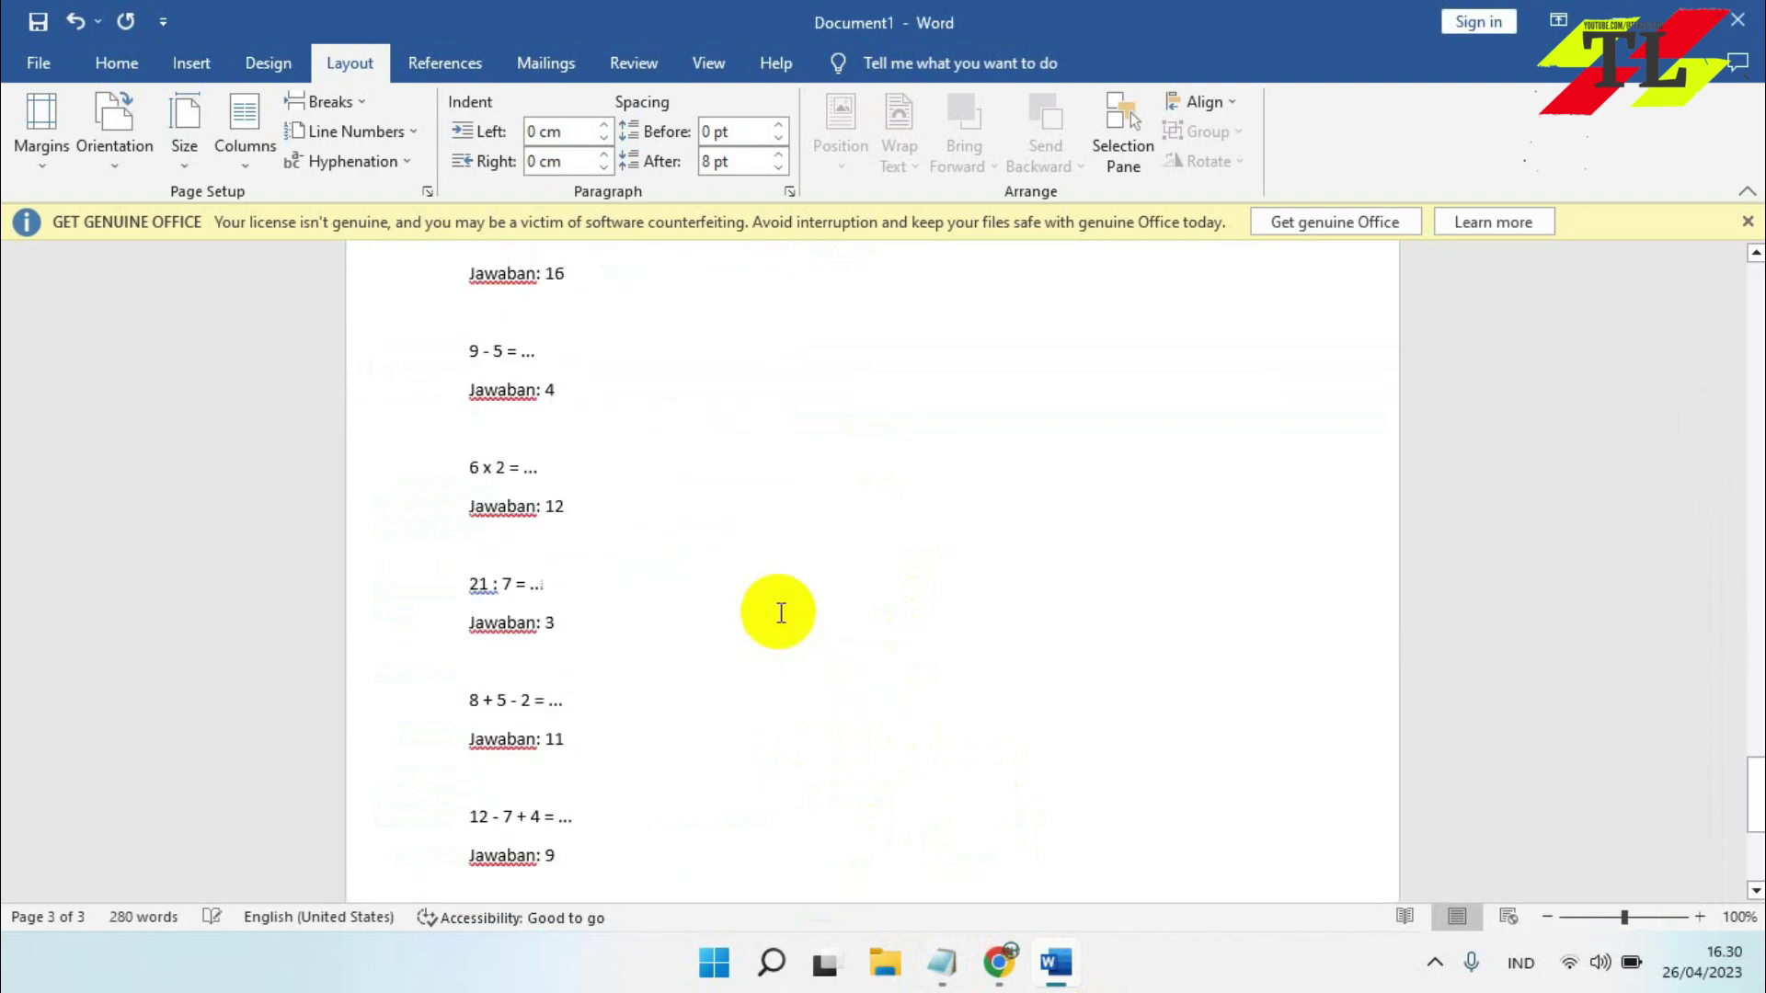
scroll(780, 611, "up", 3)
scroll(780, 611, "up", 6)
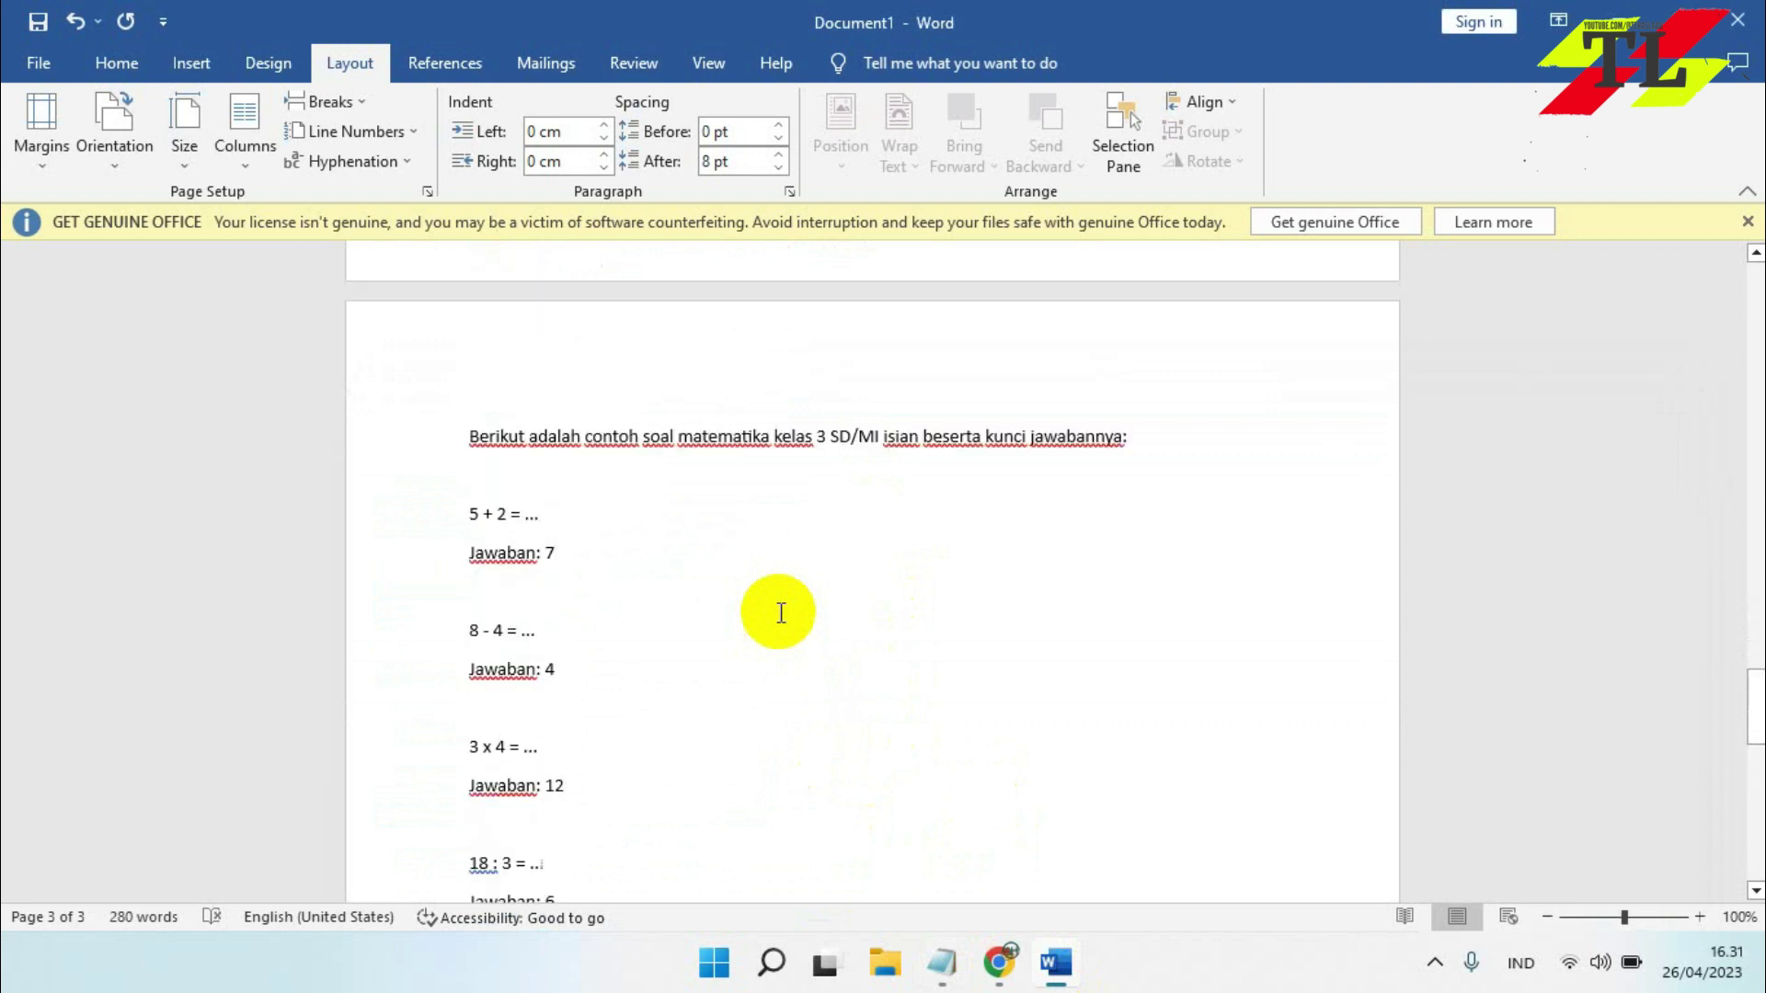
Number the first two multiple-choice questions at the start of the Word document as "1." and "2."
scroll(730, 609, "up", 1)
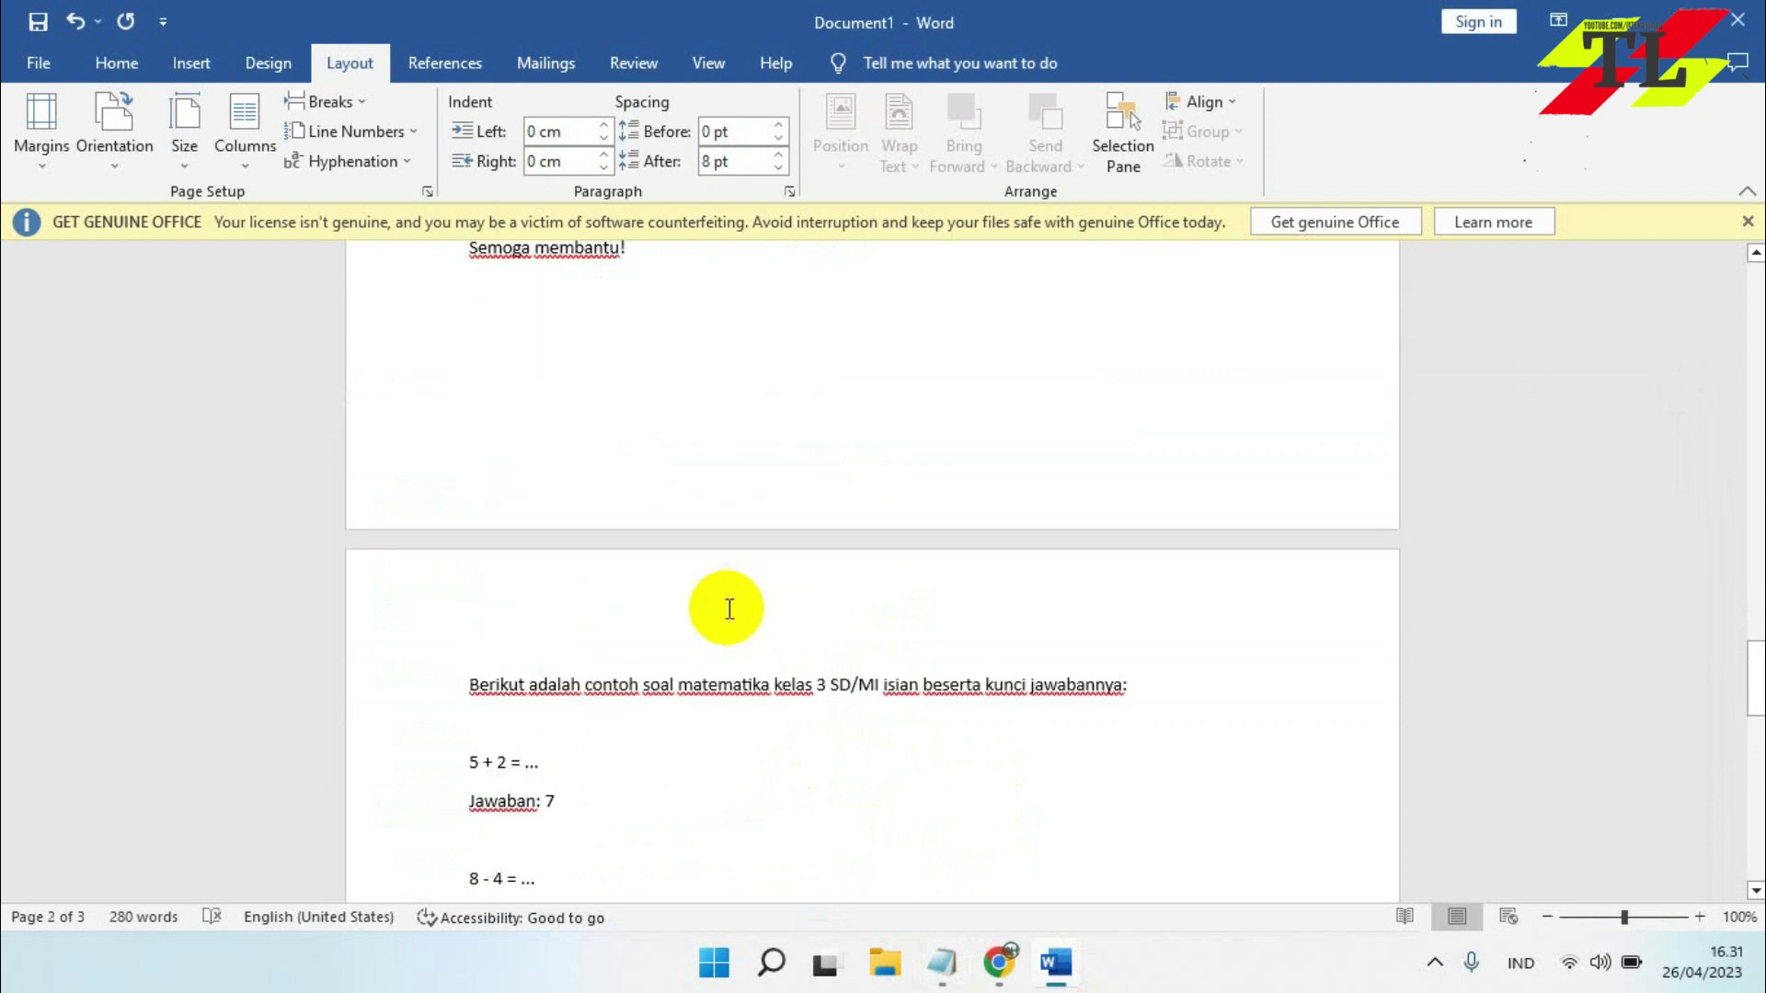
scroll(730, 609, "down", 2)
scroll(729, 609, "down", 1)
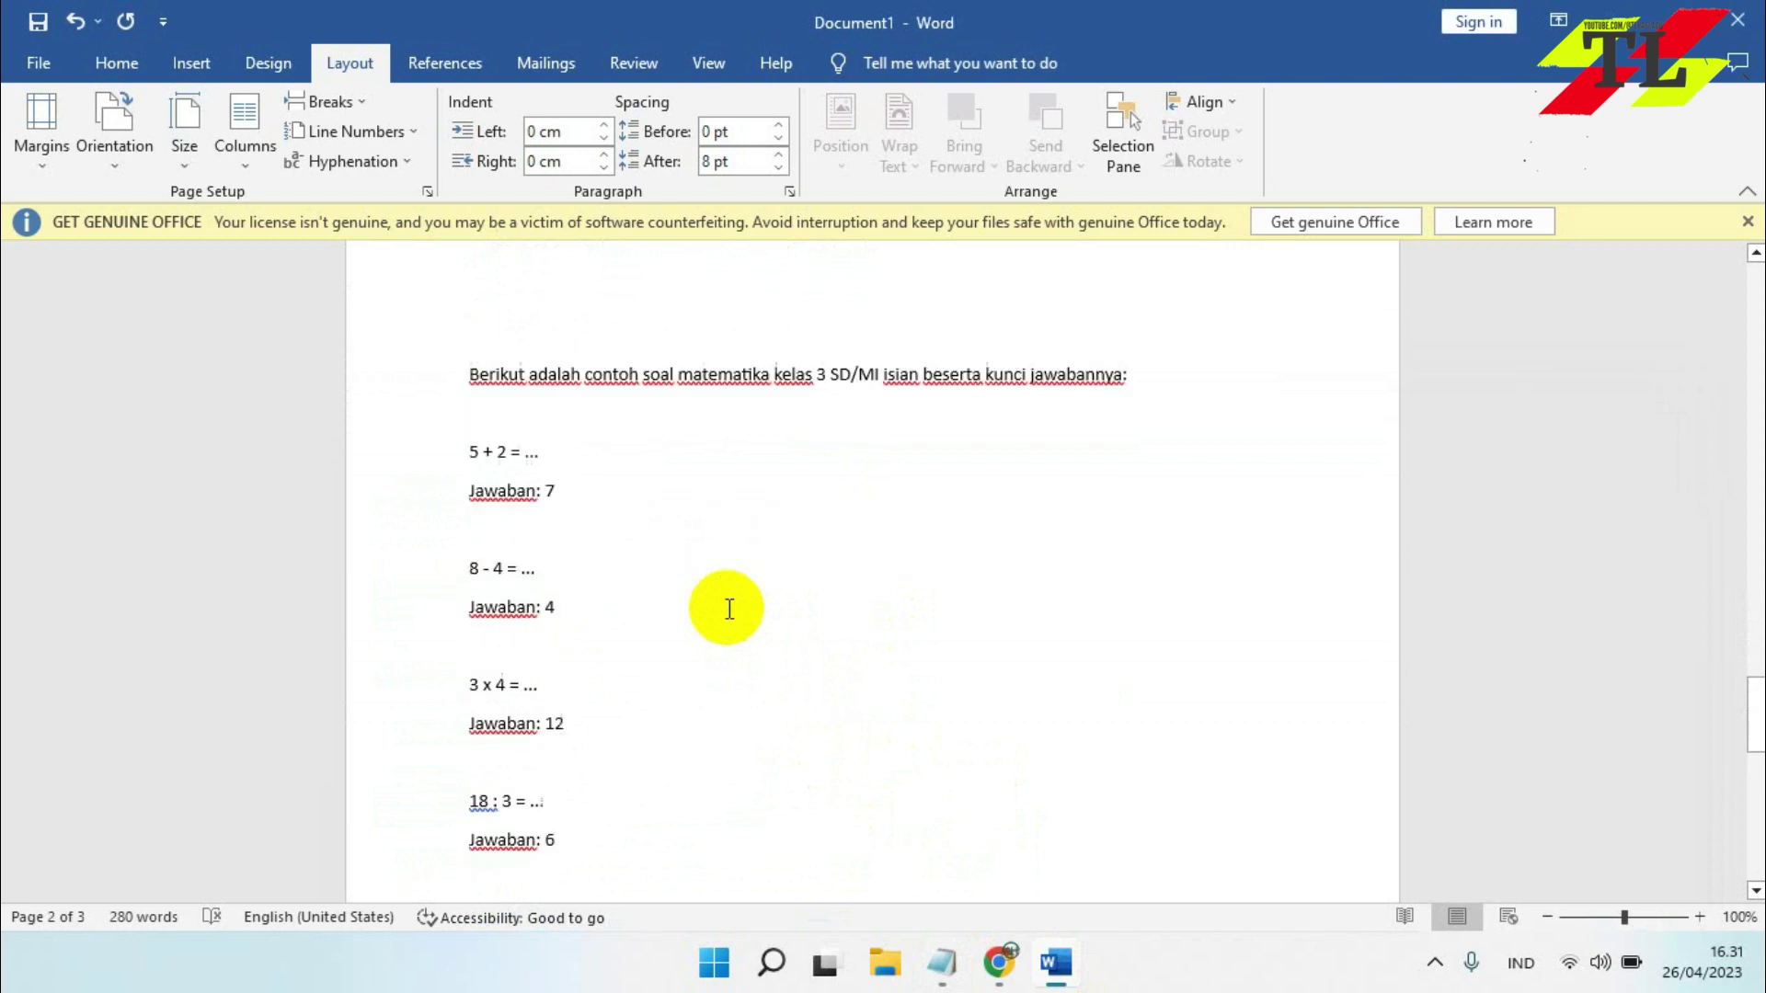
scroll(729, 608, "up", 7)
scroll(729, 609, "up", 5)
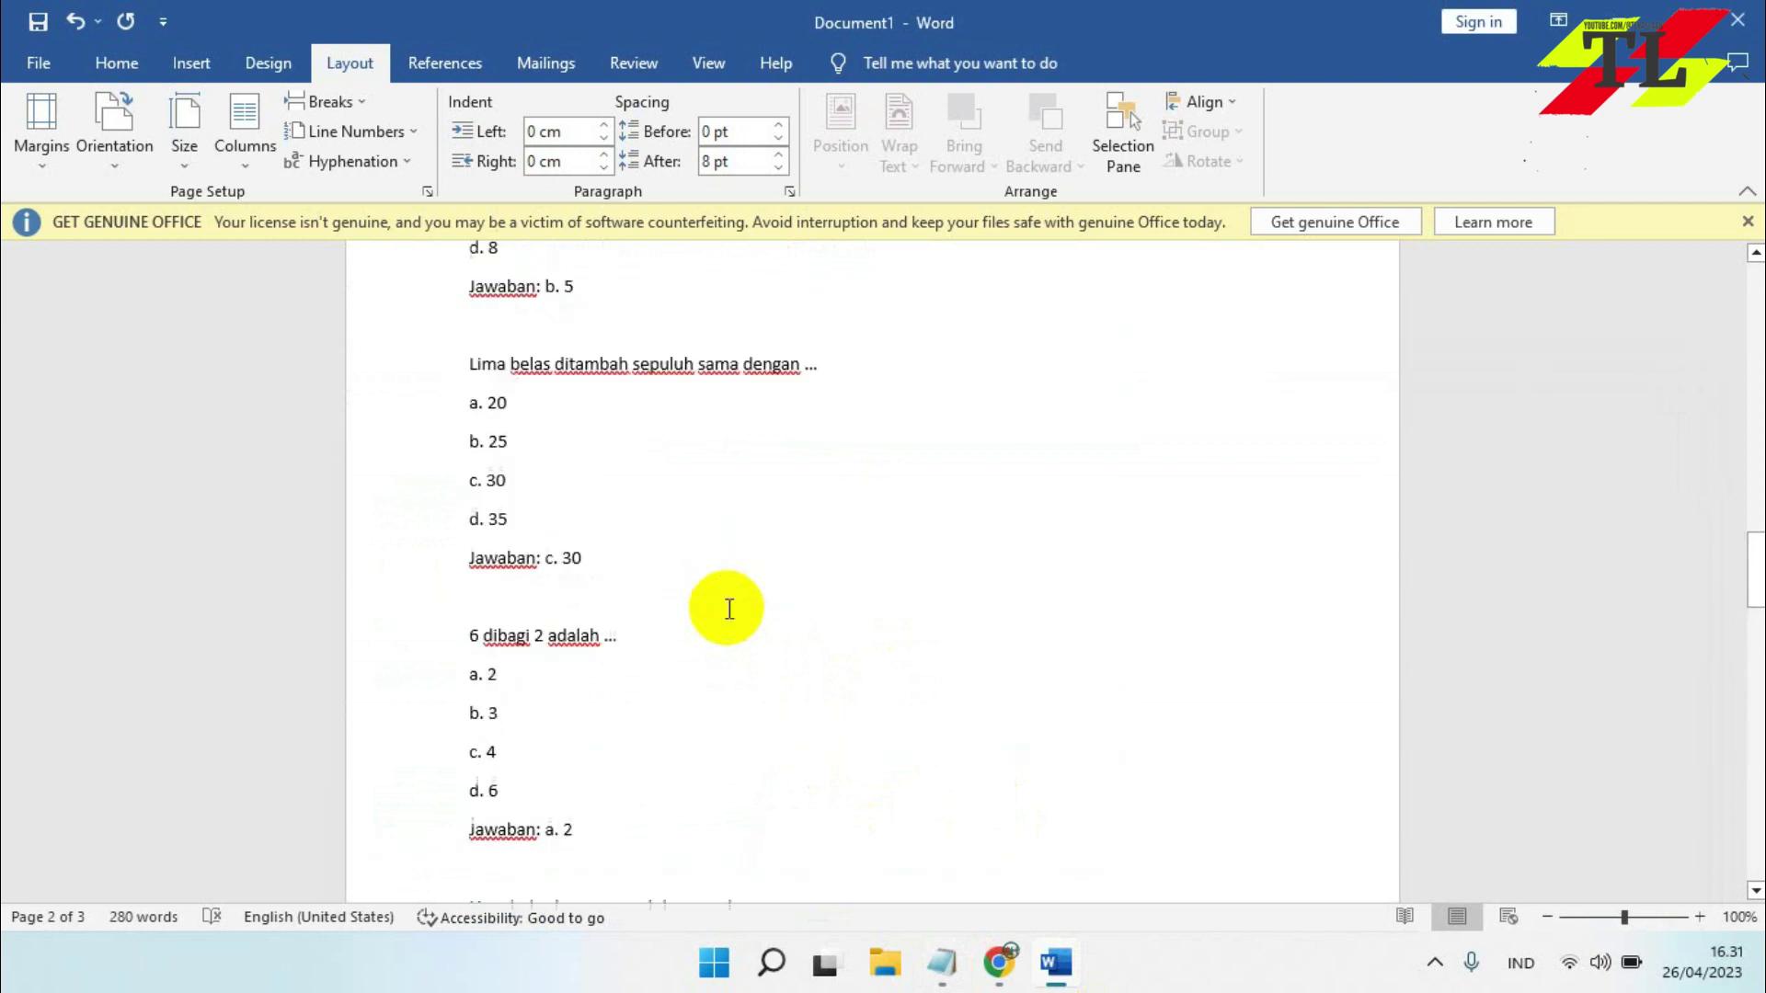
scroll(729, 609, "up", 3)
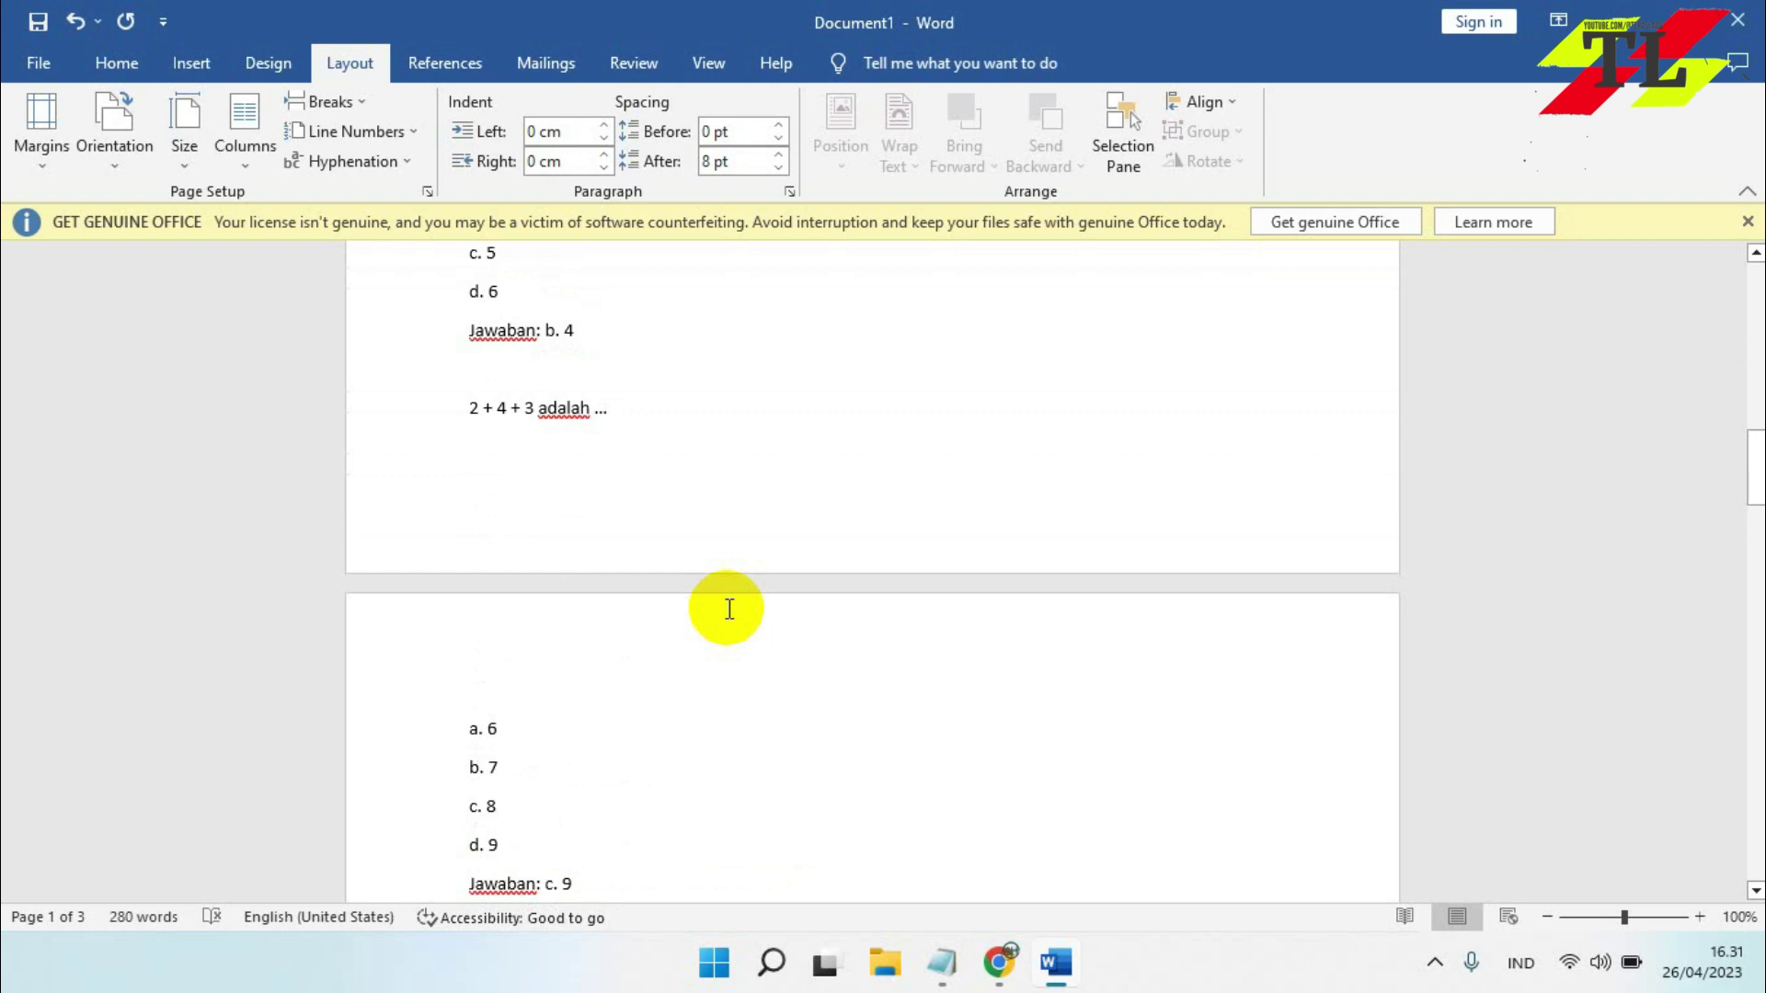
scroll(729, 608, "up", 11)
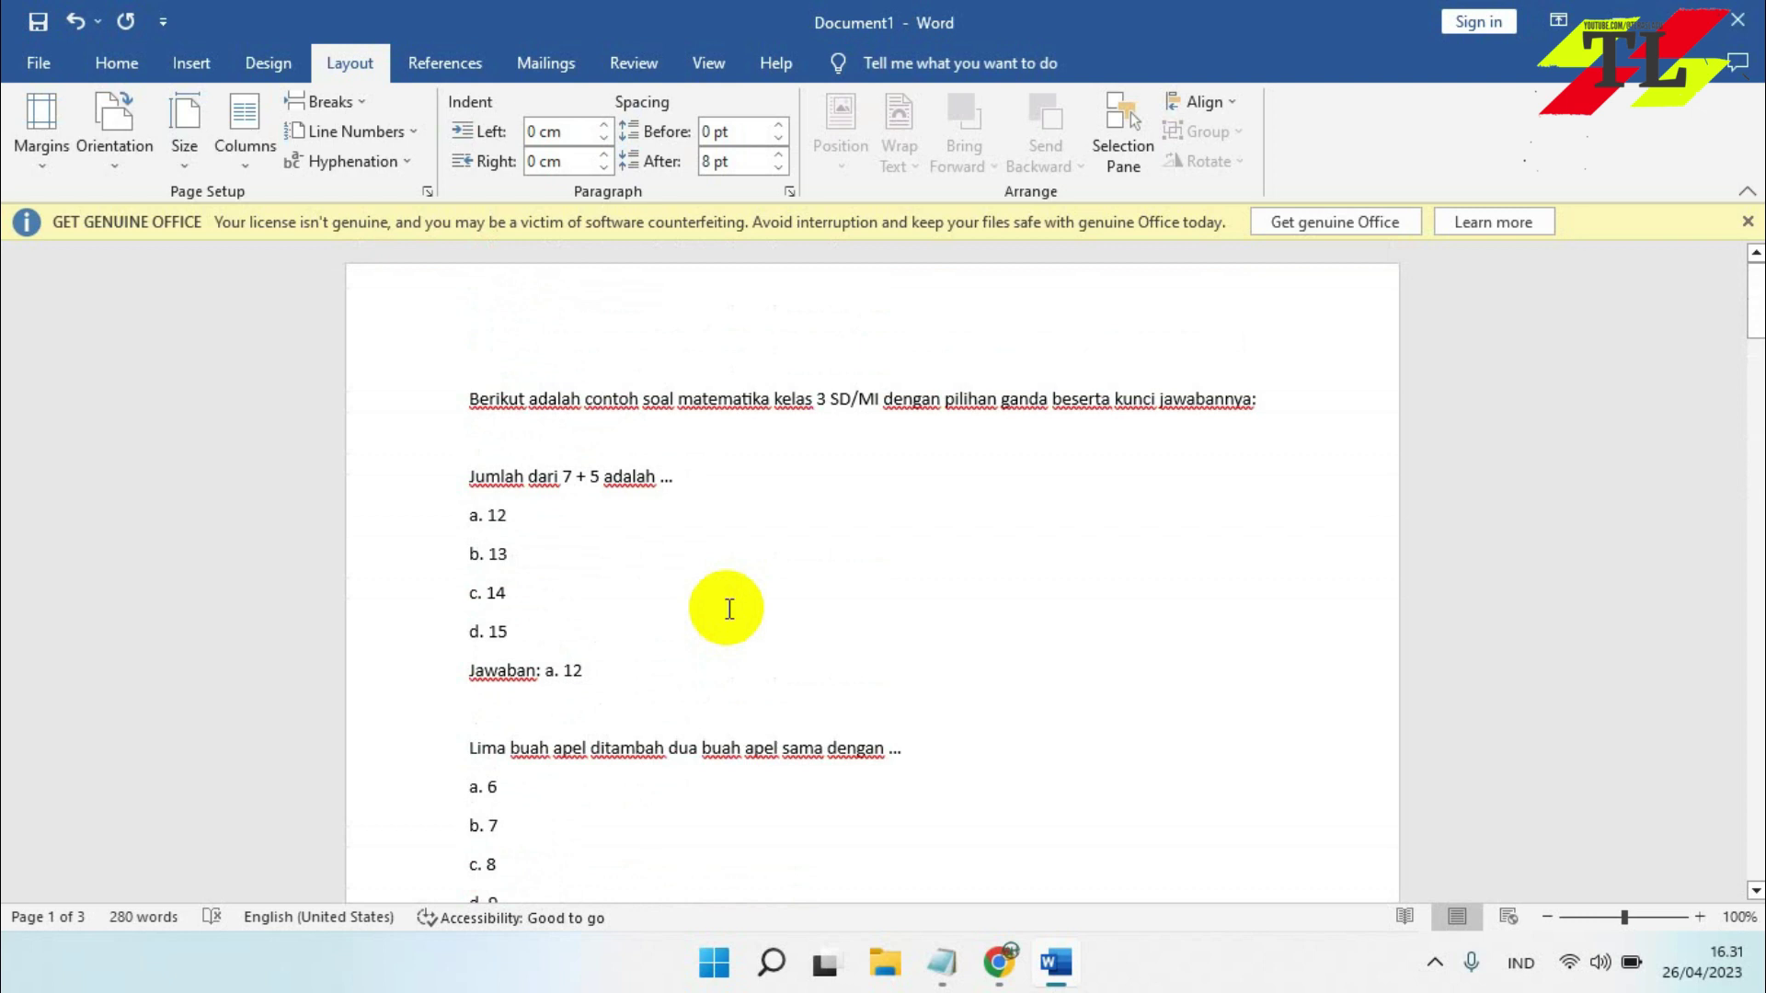
left_click(468, 476)
type("1.")
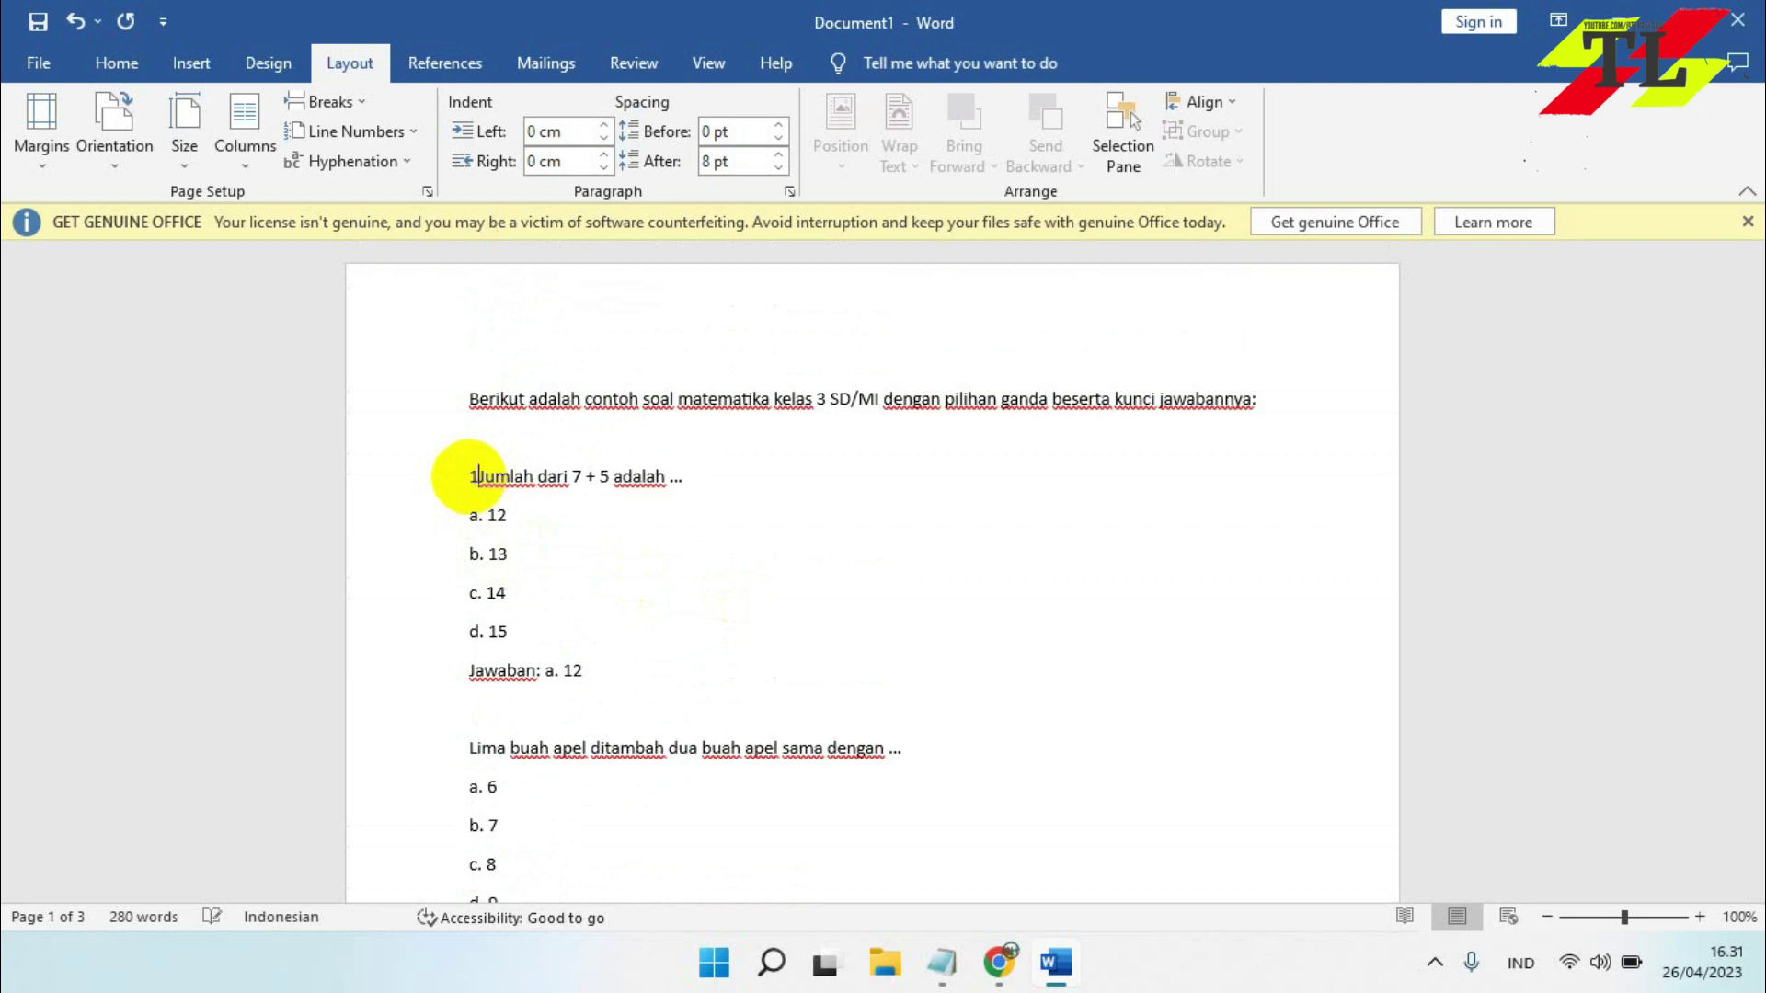
left_click(469, 748)
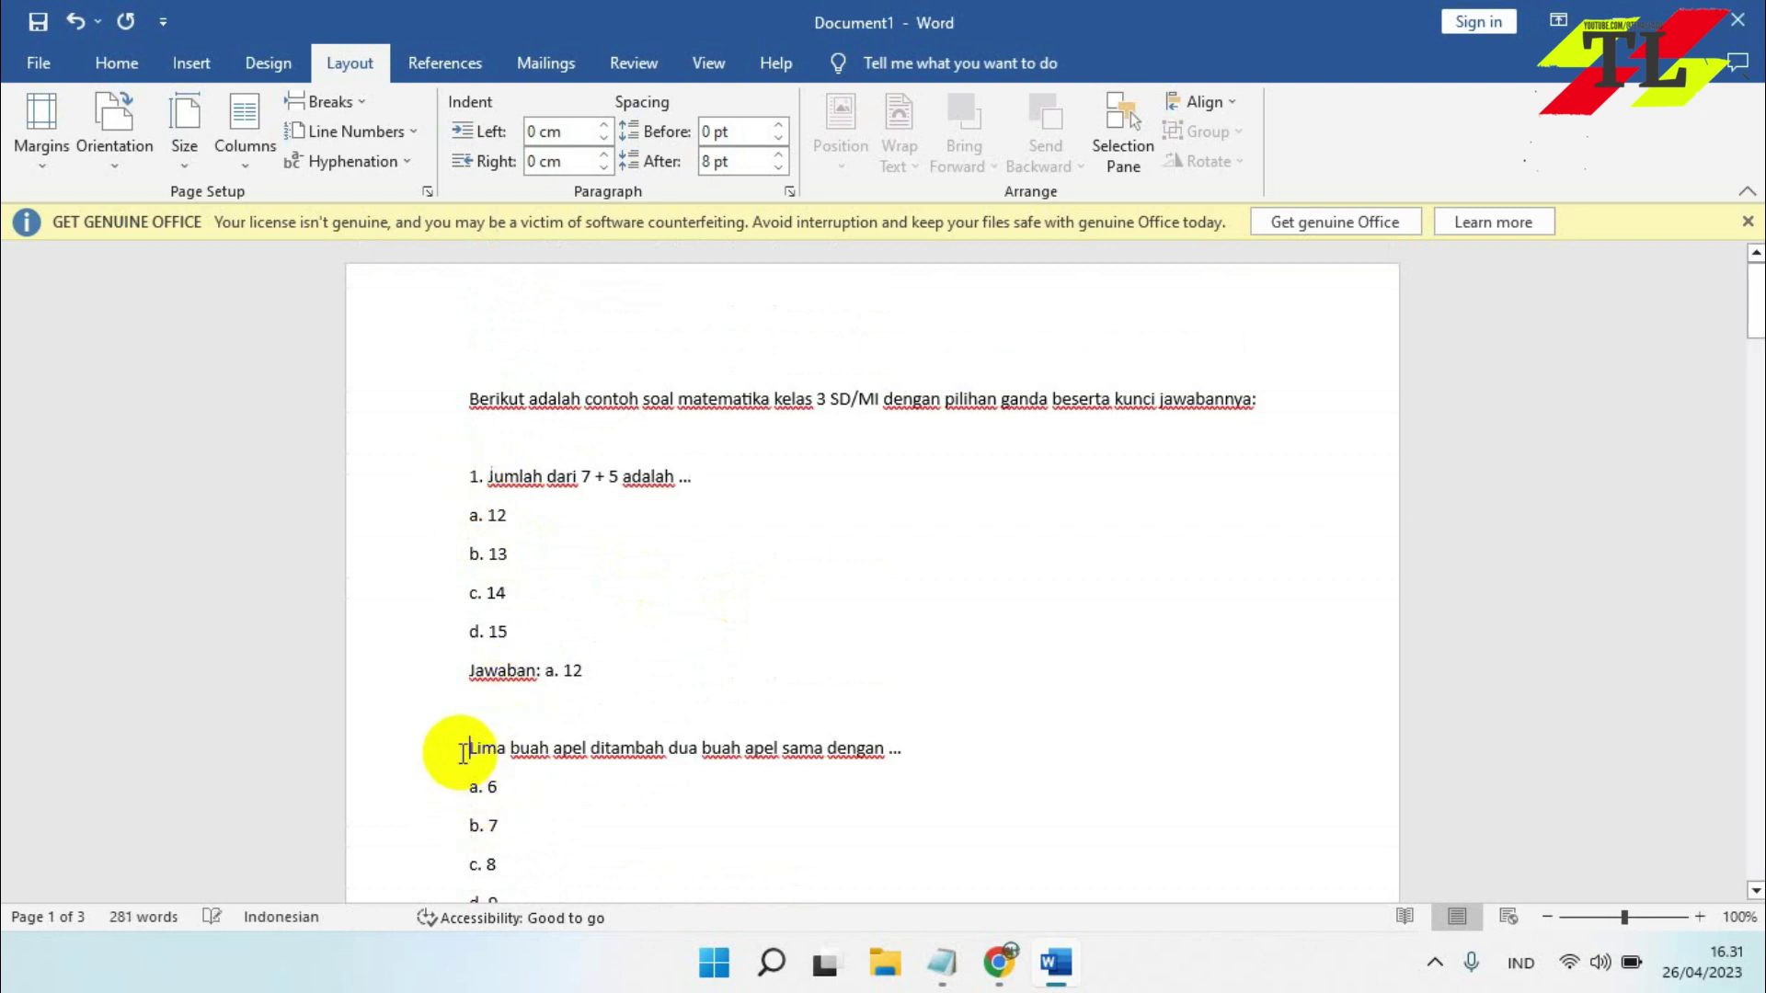
type("2.")
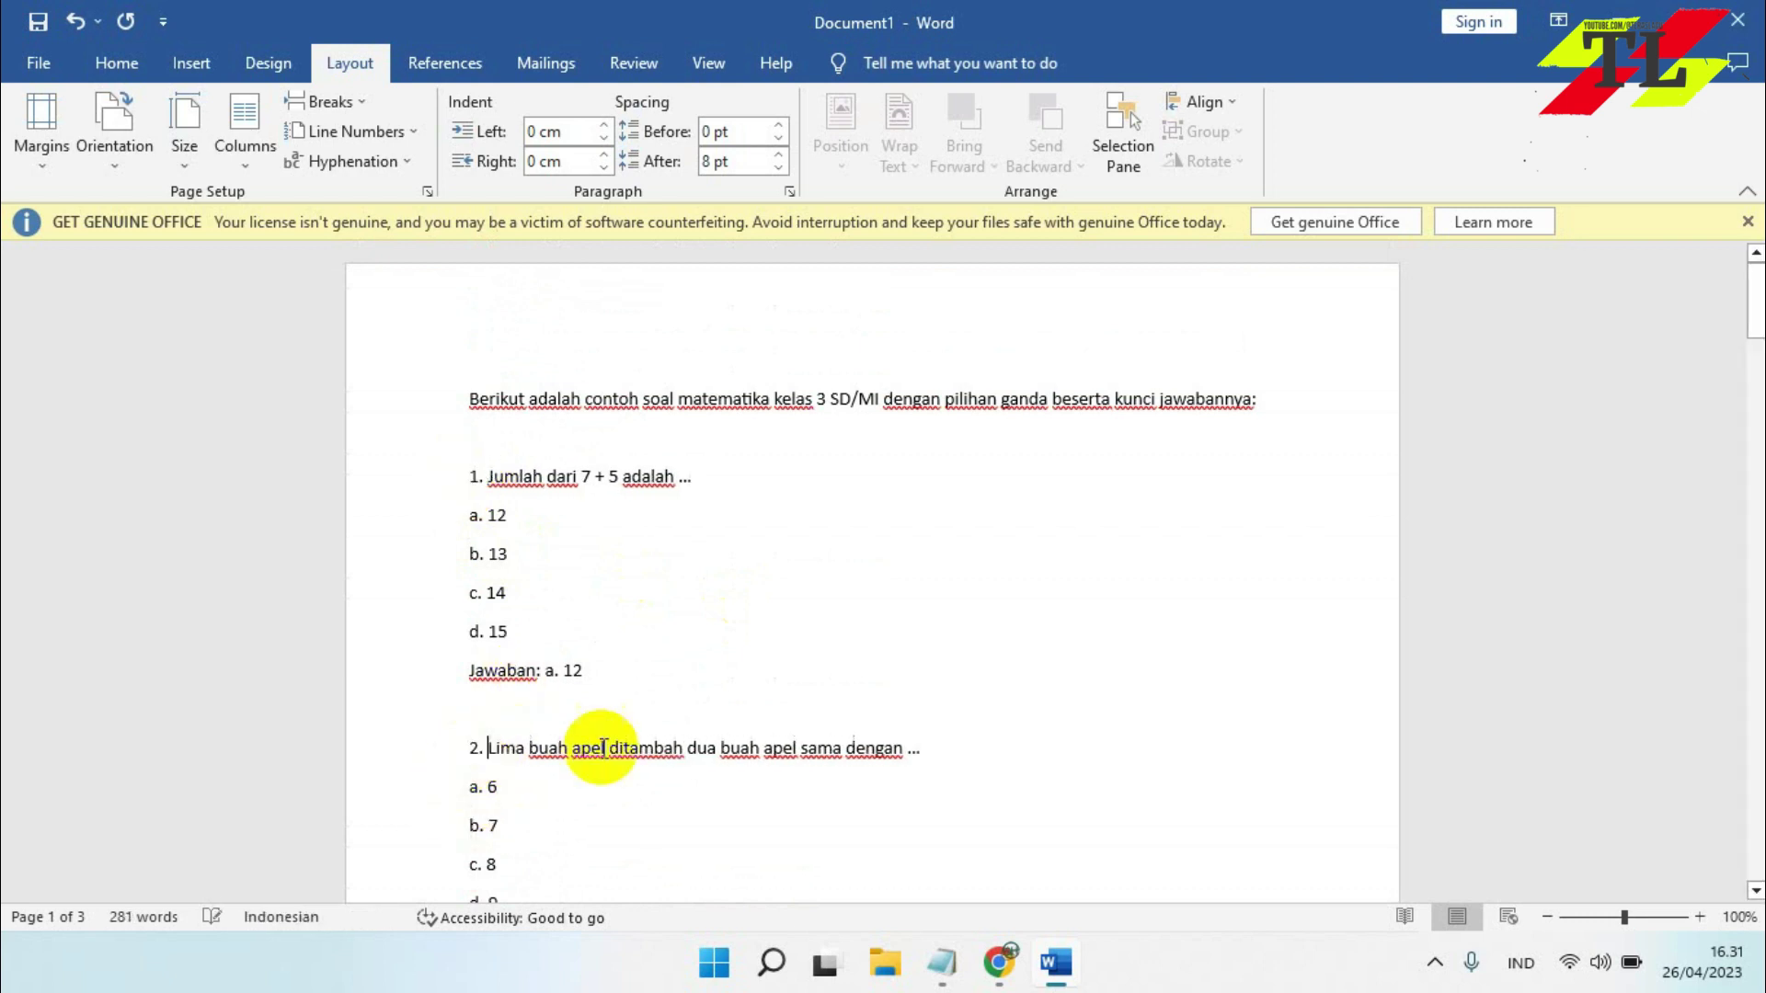
scroll(644, 736, "down", 3)
scroll(656, 731, "down", 1)
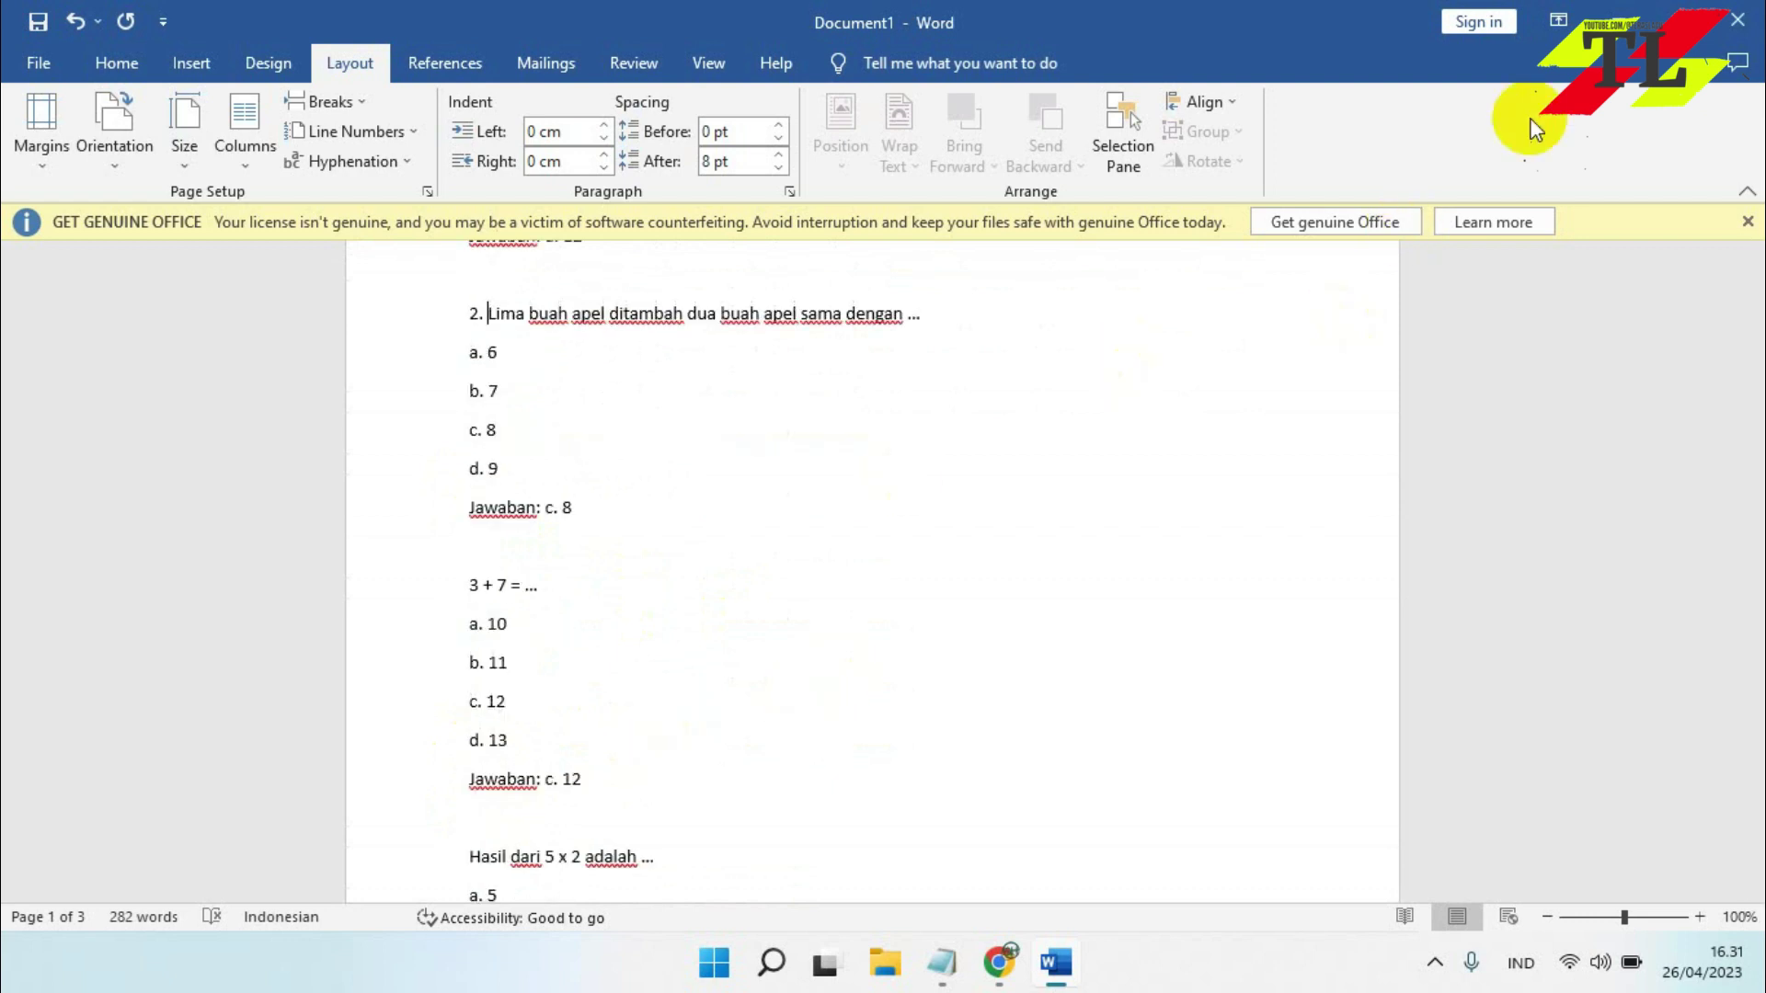
Minimise Word, switch to ChatGPT in Chrome and clear the selection on the fill-in answer
left_click(1620, 20)
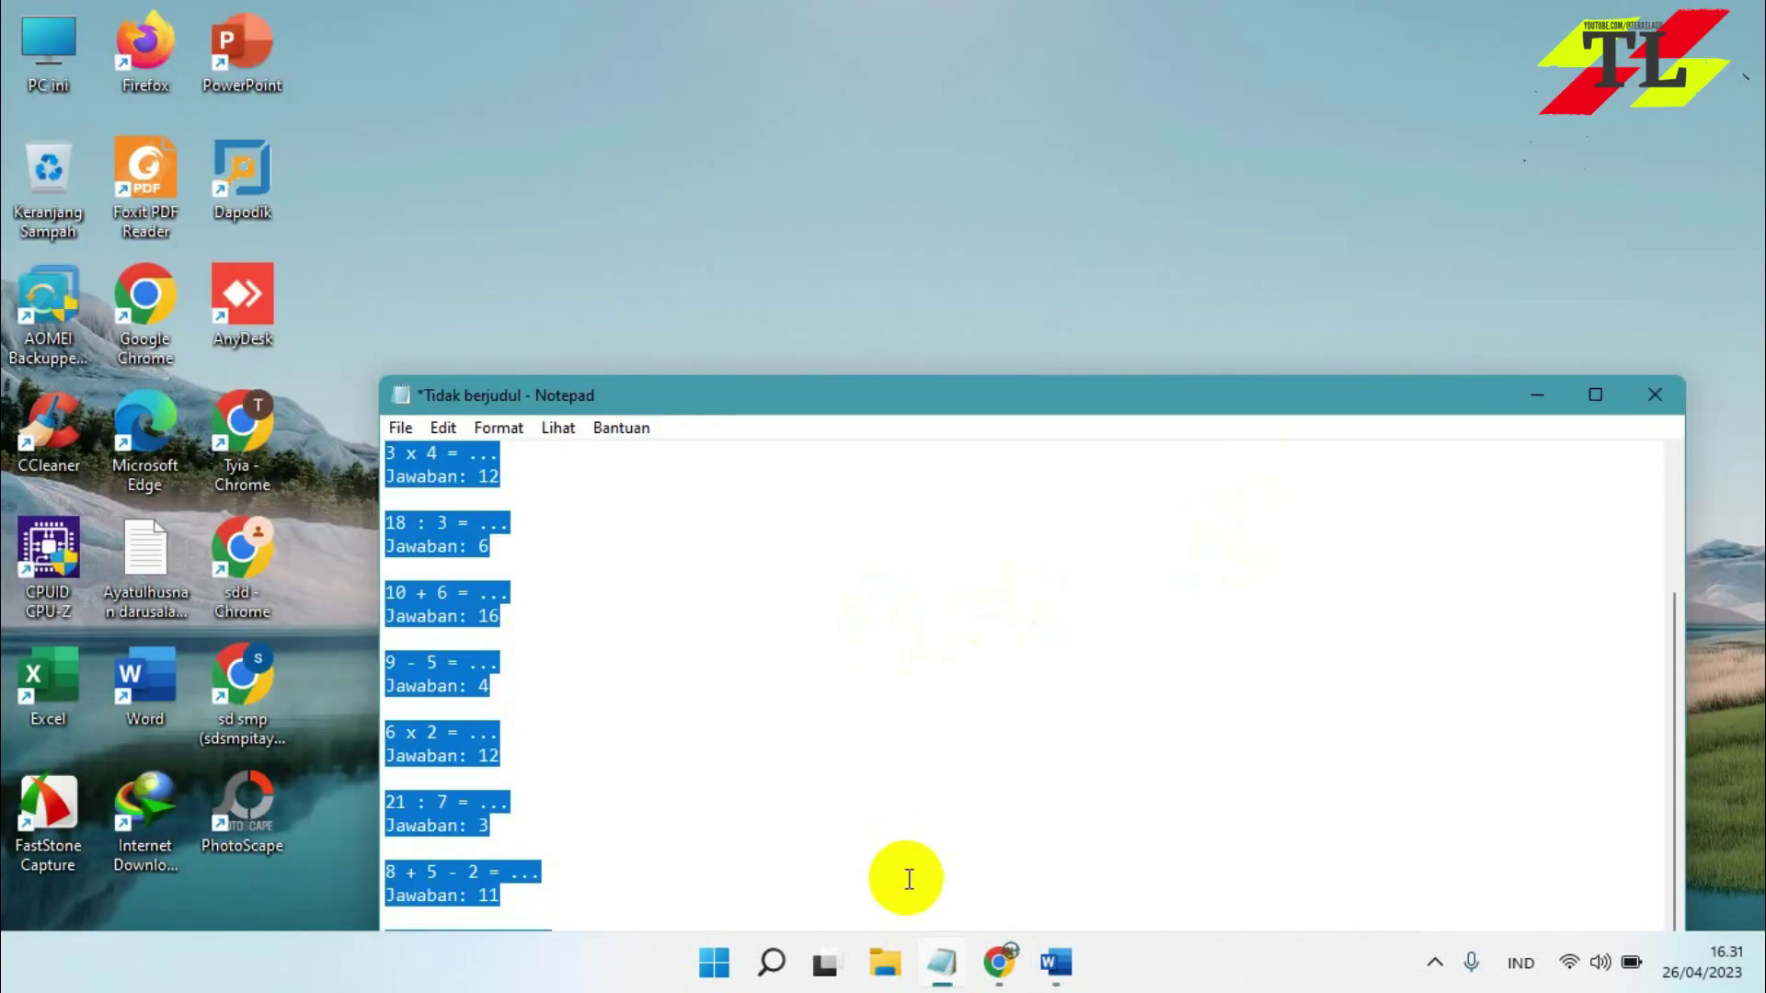
left_click(1001, 961)
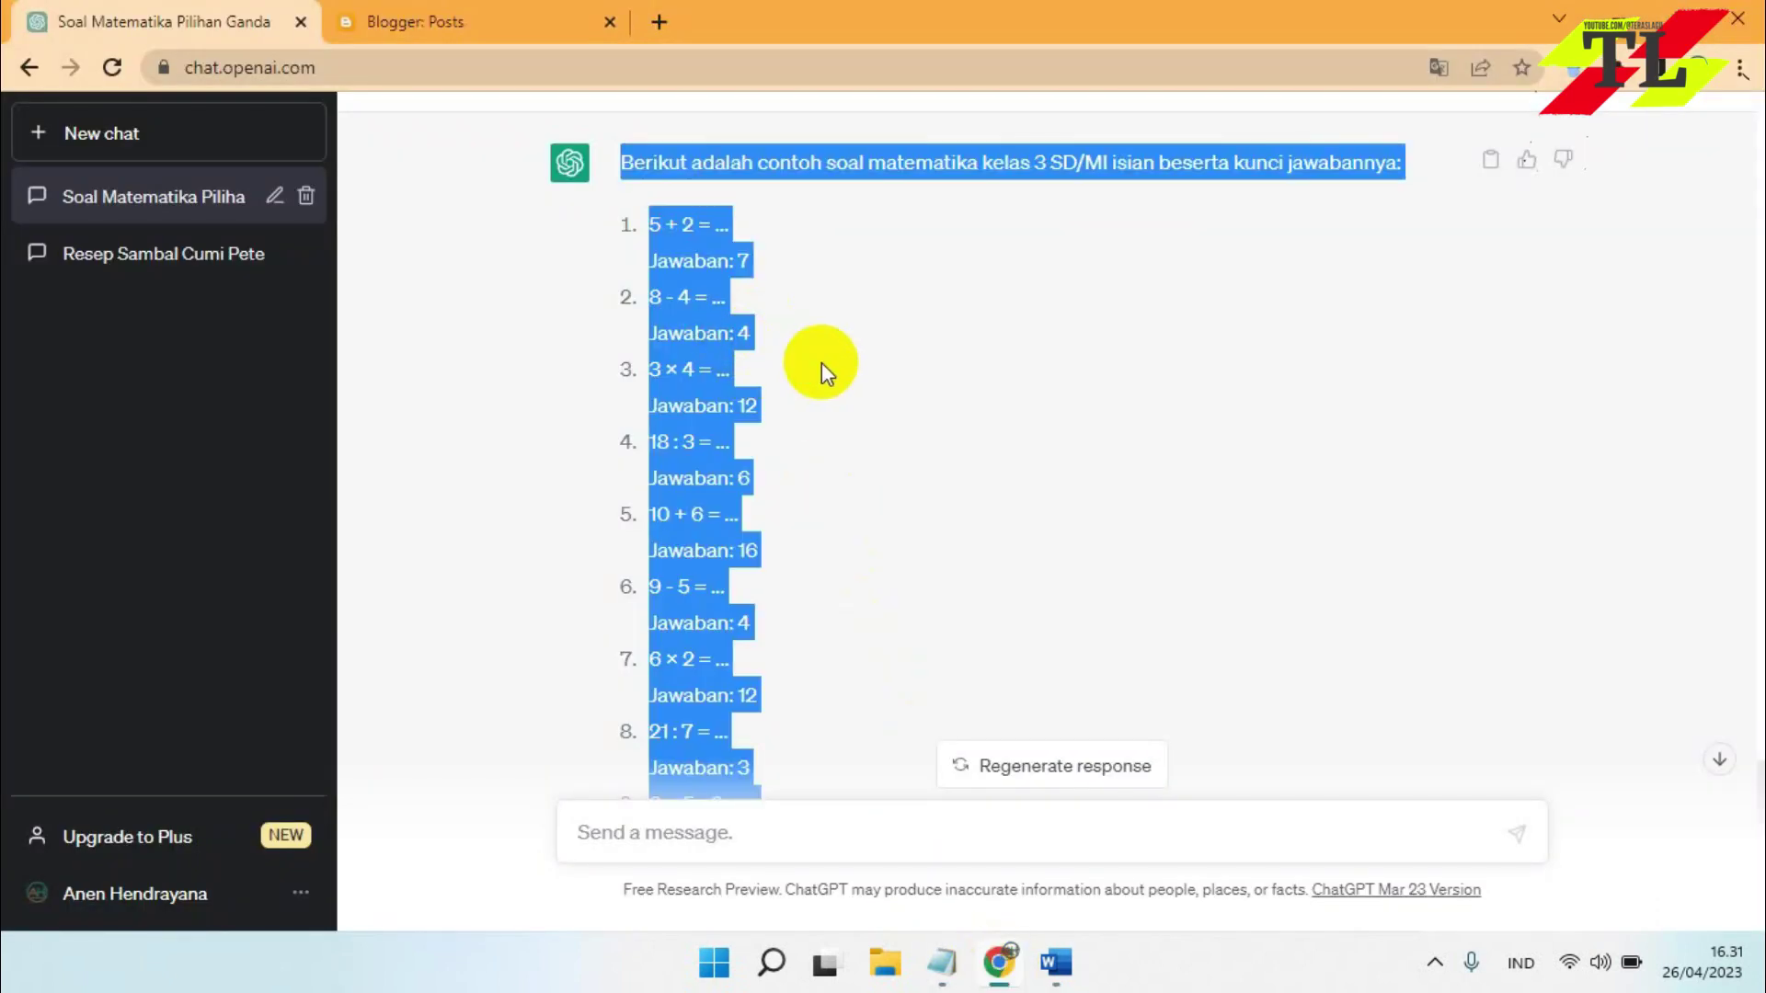
left_click(927, 404)
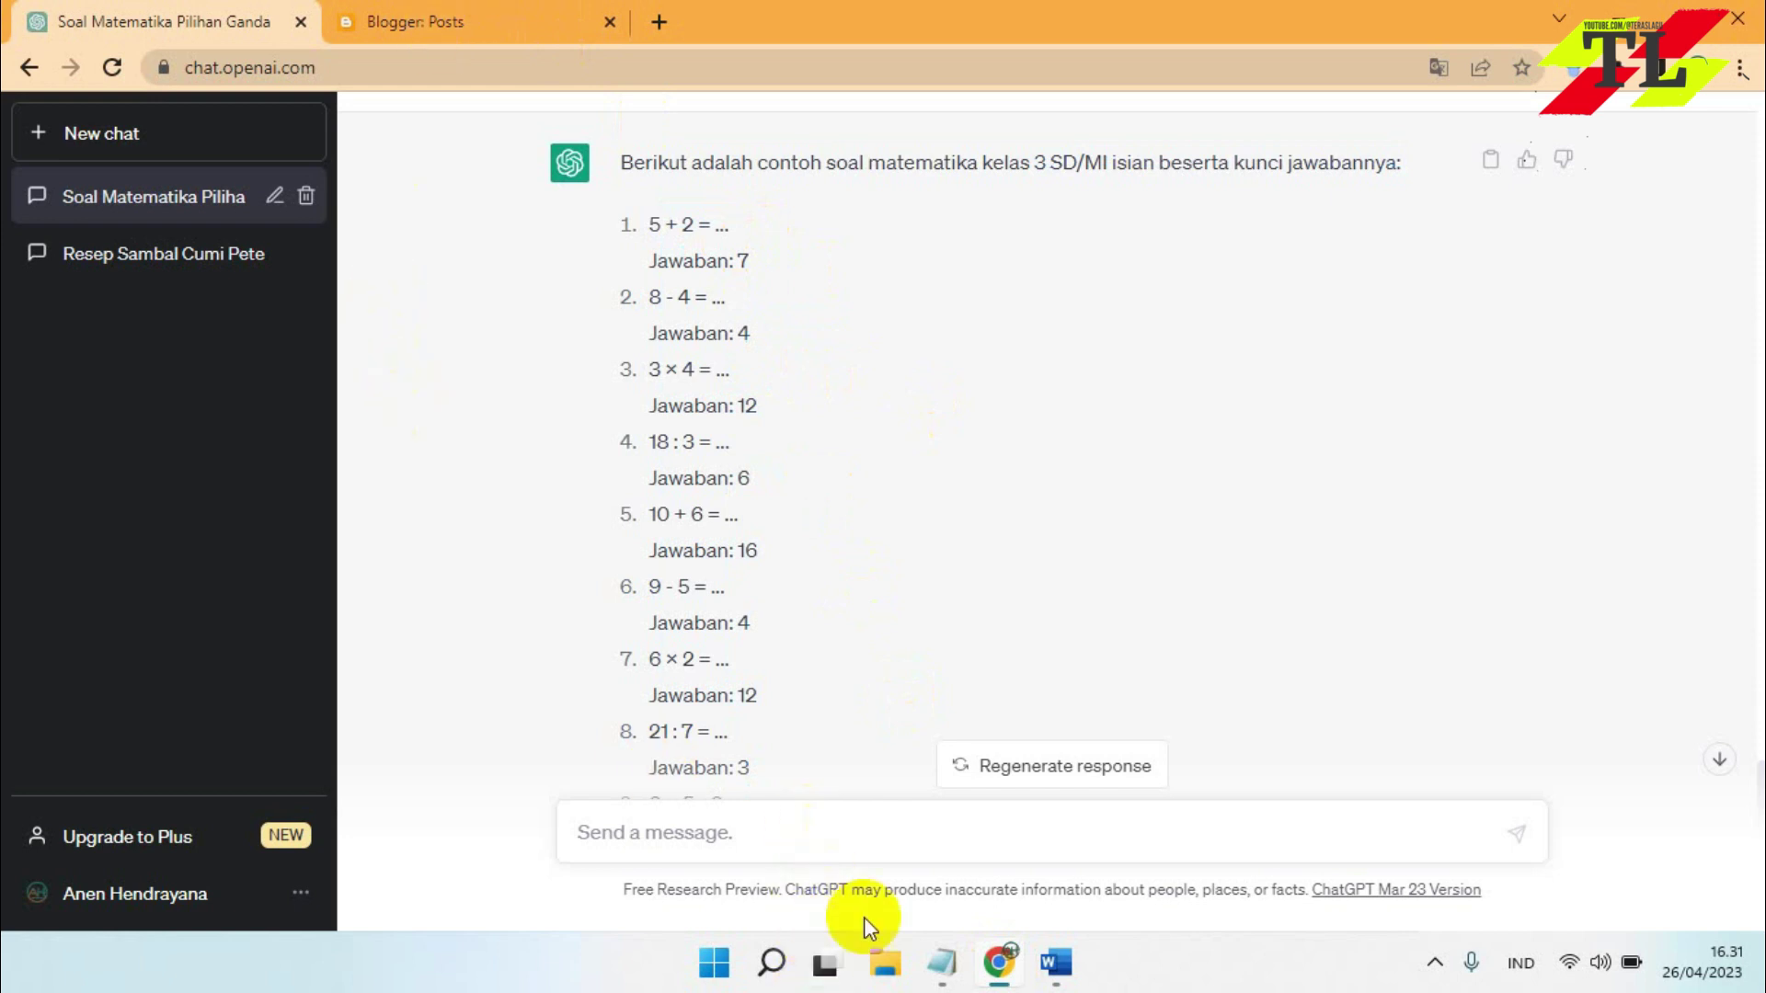
Switch to Notepad, replace the old questions with the lines "Fungsi" and "Tujuan", and select the word "Fungsi"
left_click(941, 961)
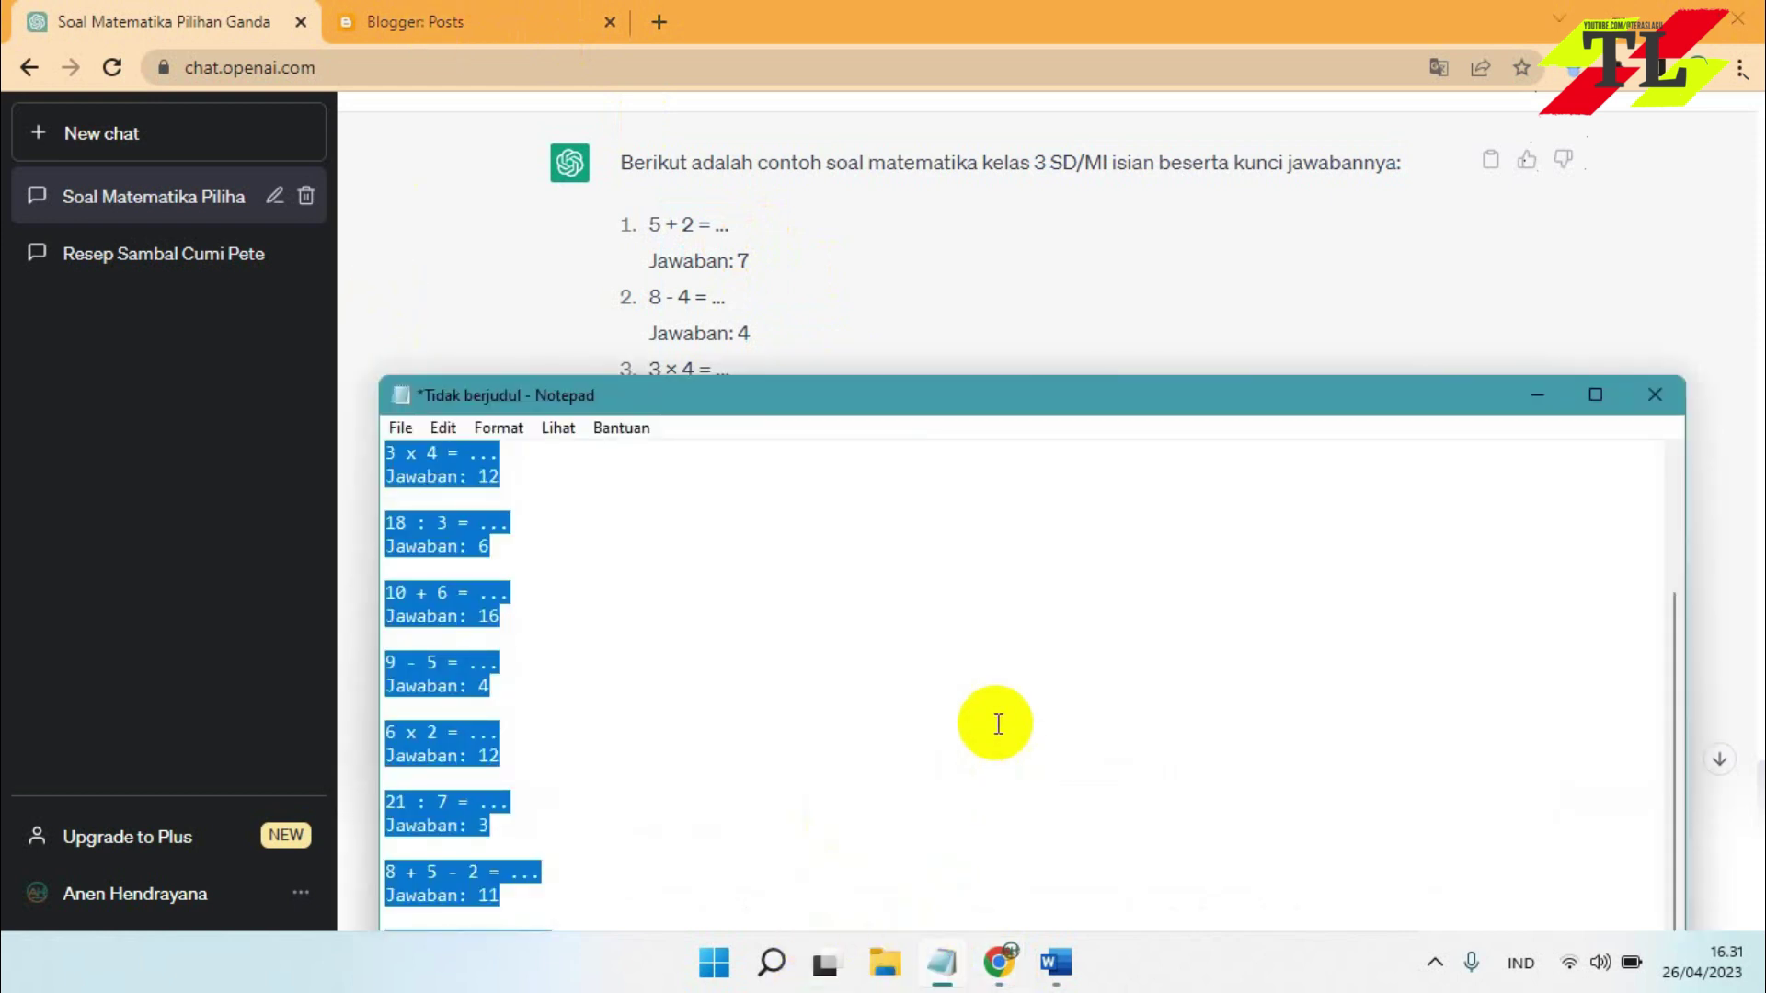
key("ctrl+x")
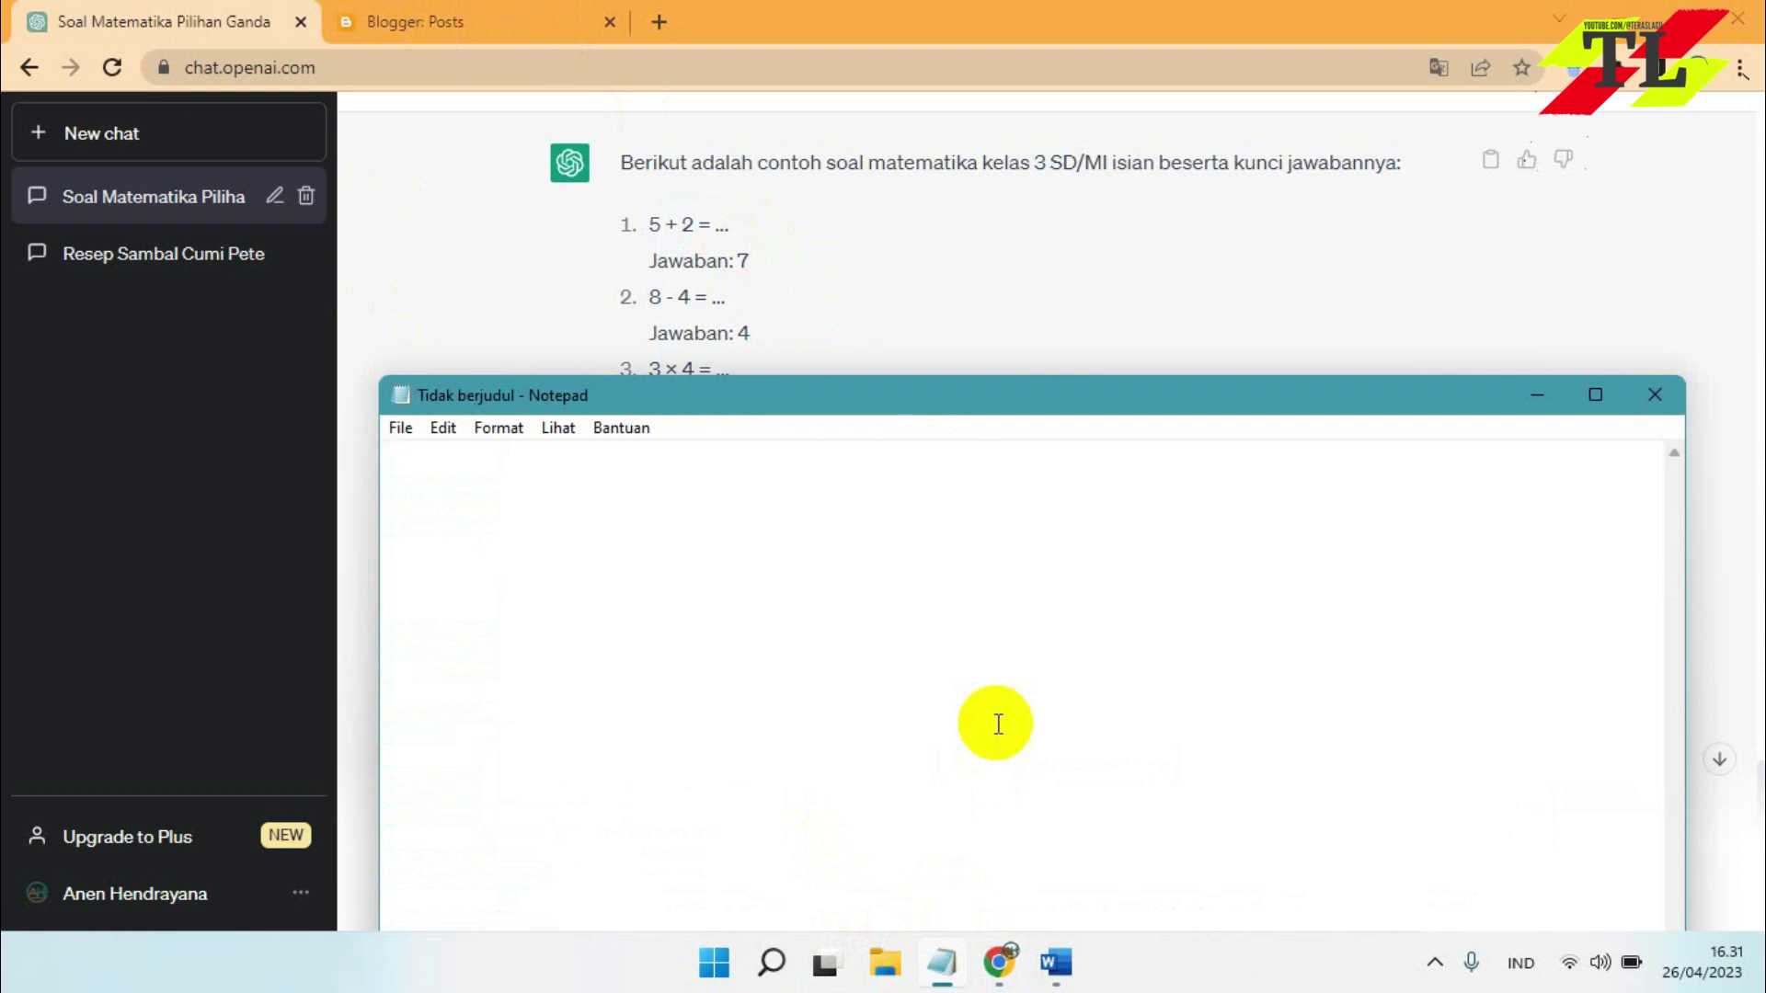
type("Fungsi")
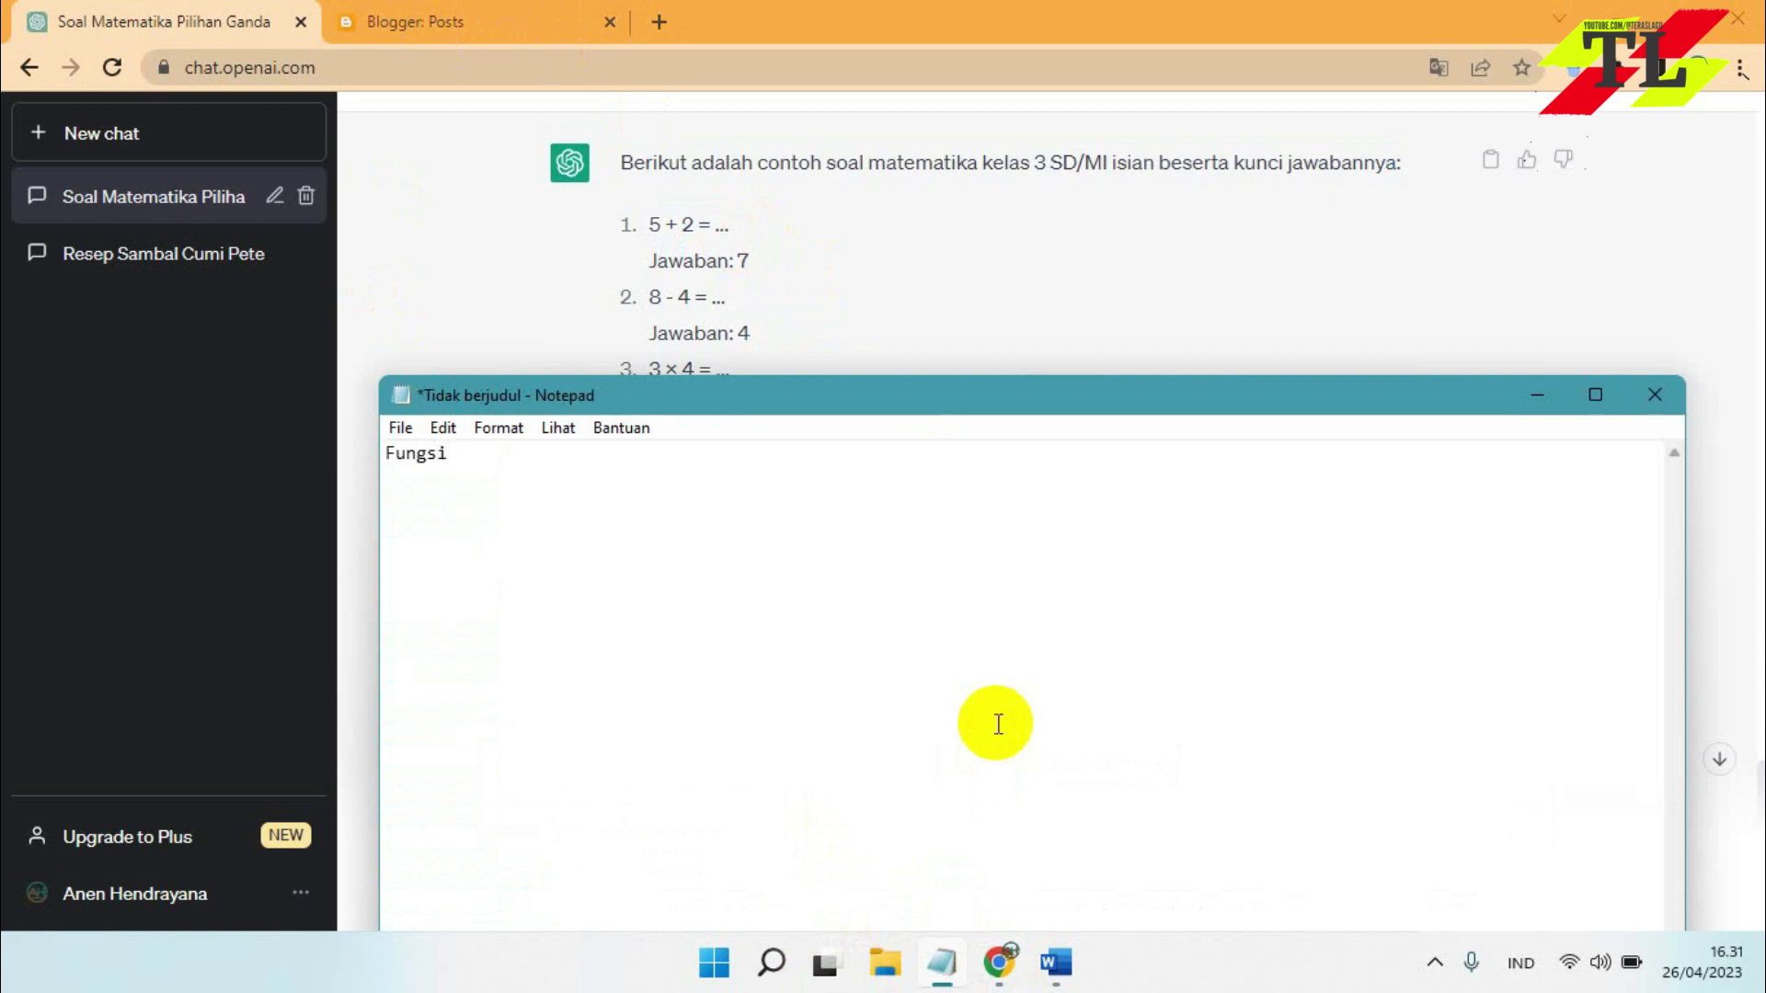
key("Return")
type("Tujuan")
key("Return")
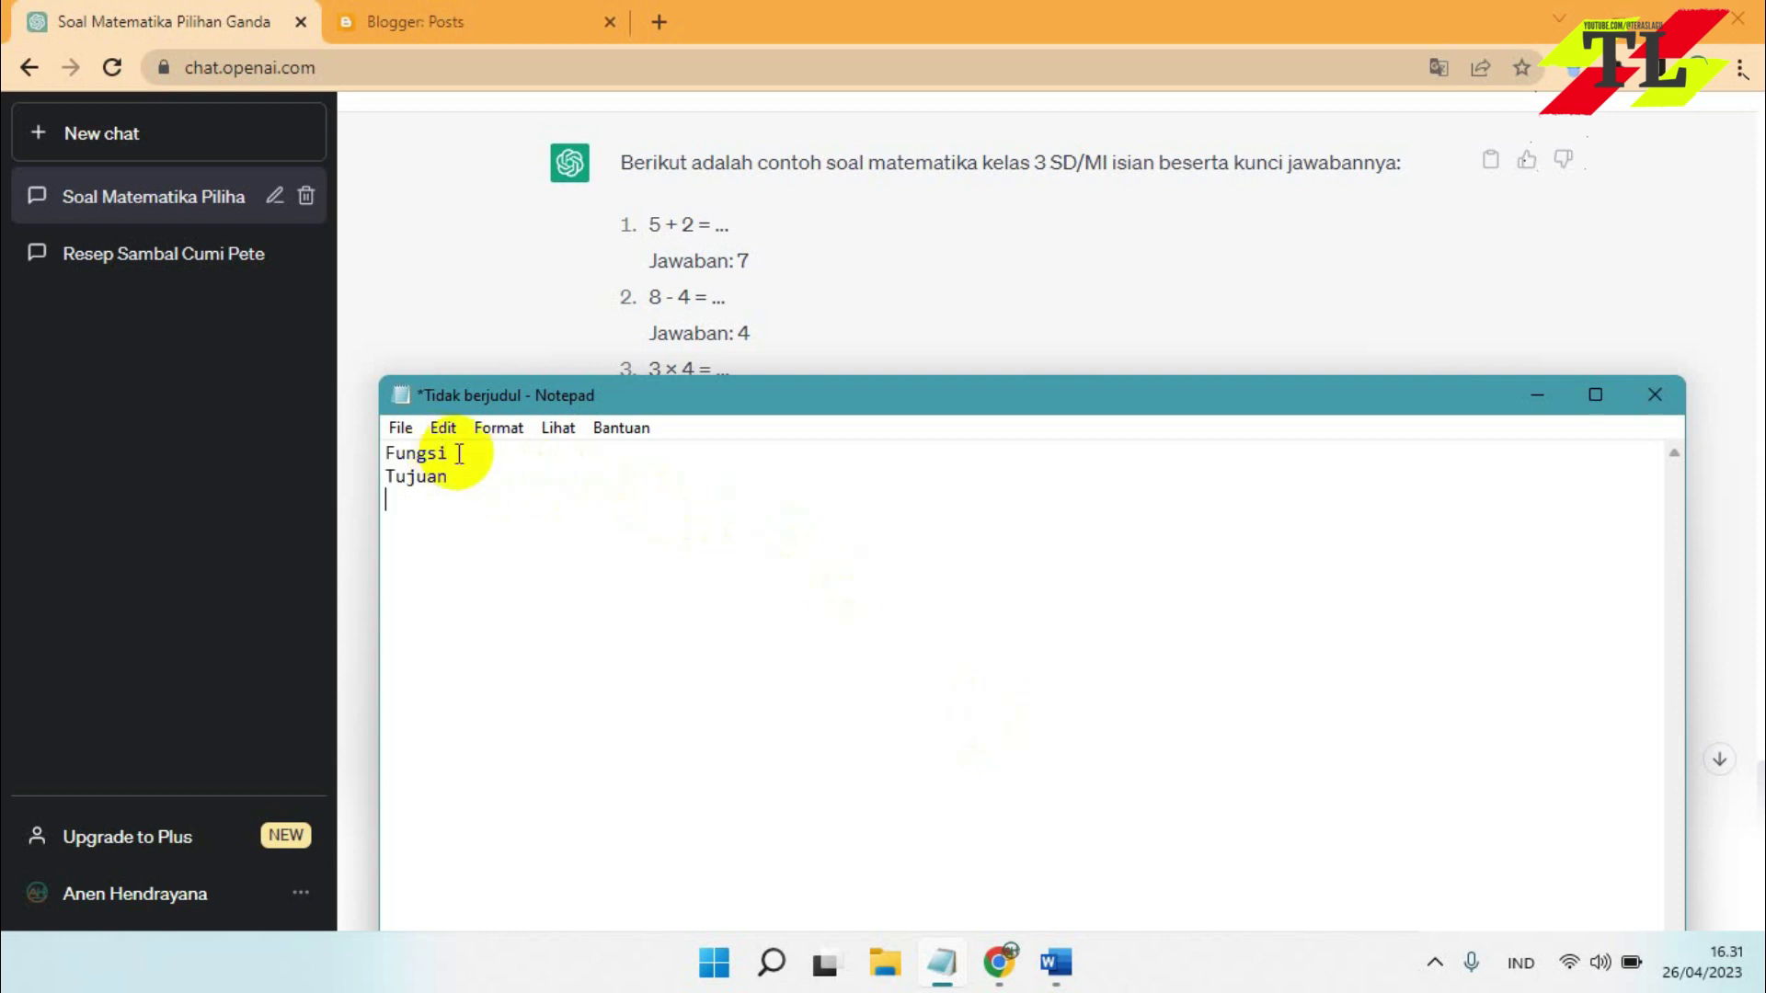
left_click_drag(450, 452, 357, 448)
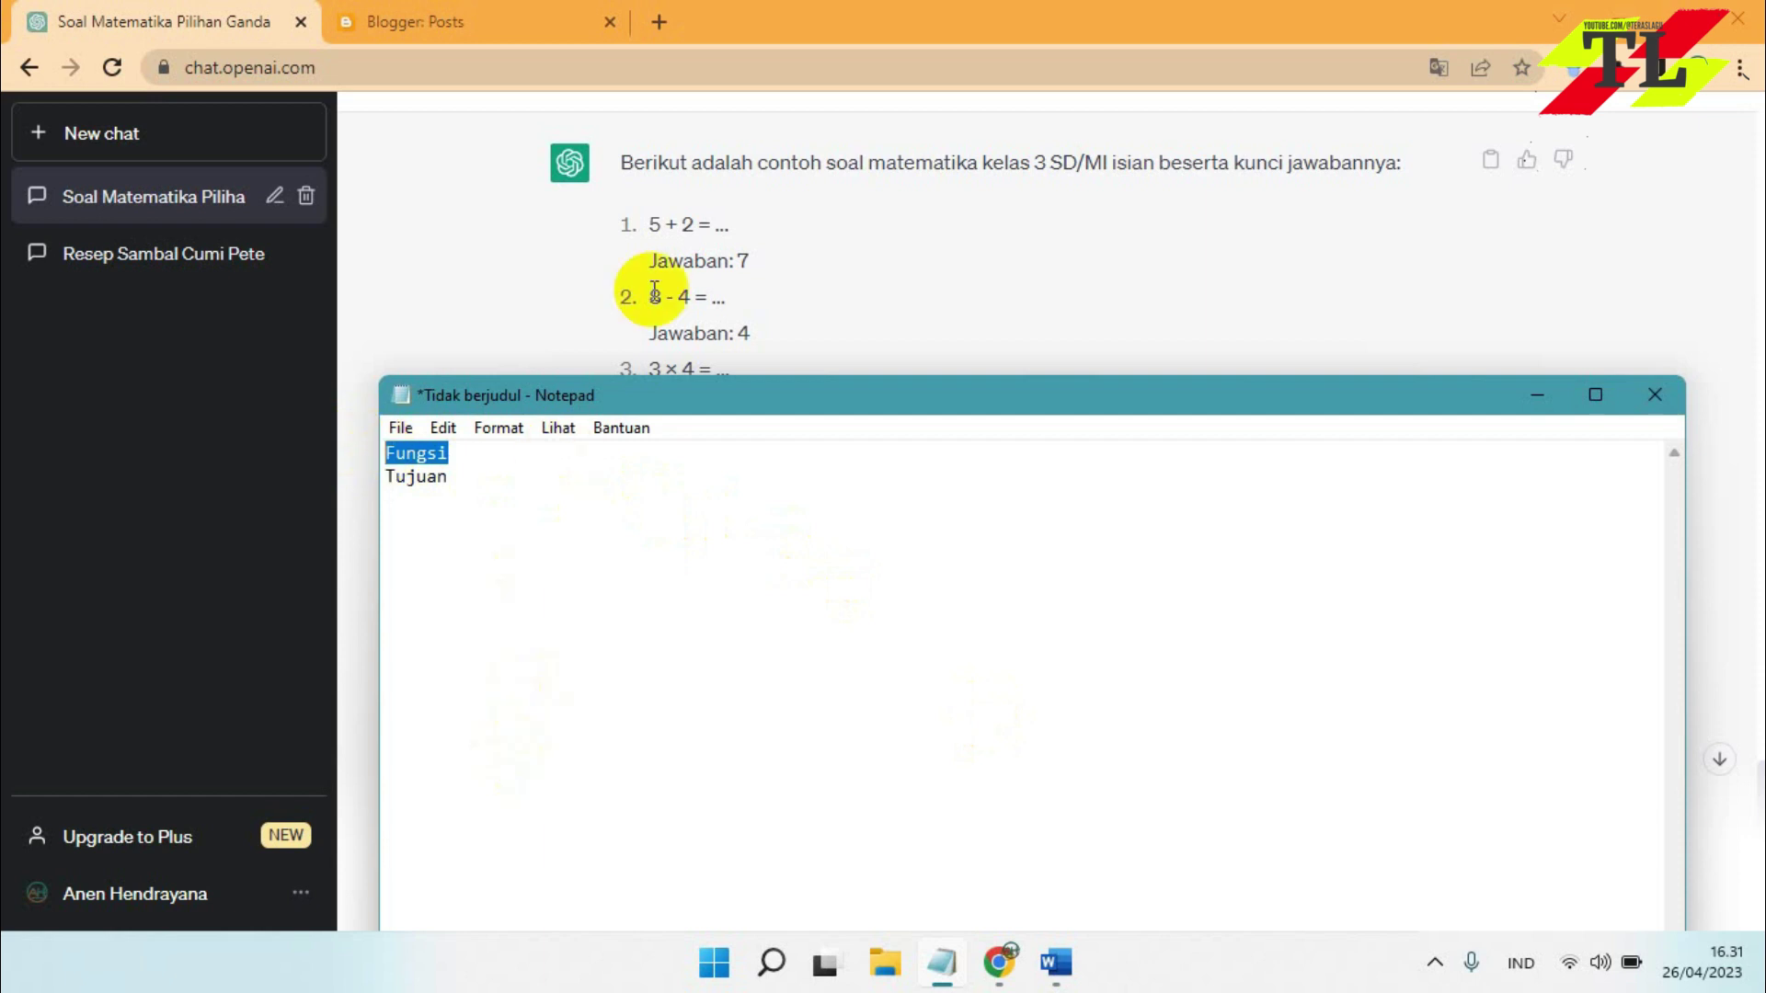
Return to the ChatGPT chat and send the prompt "fungsi dari Word office"
left_click(487, 204)
scroll(898, 477, "down", 4)
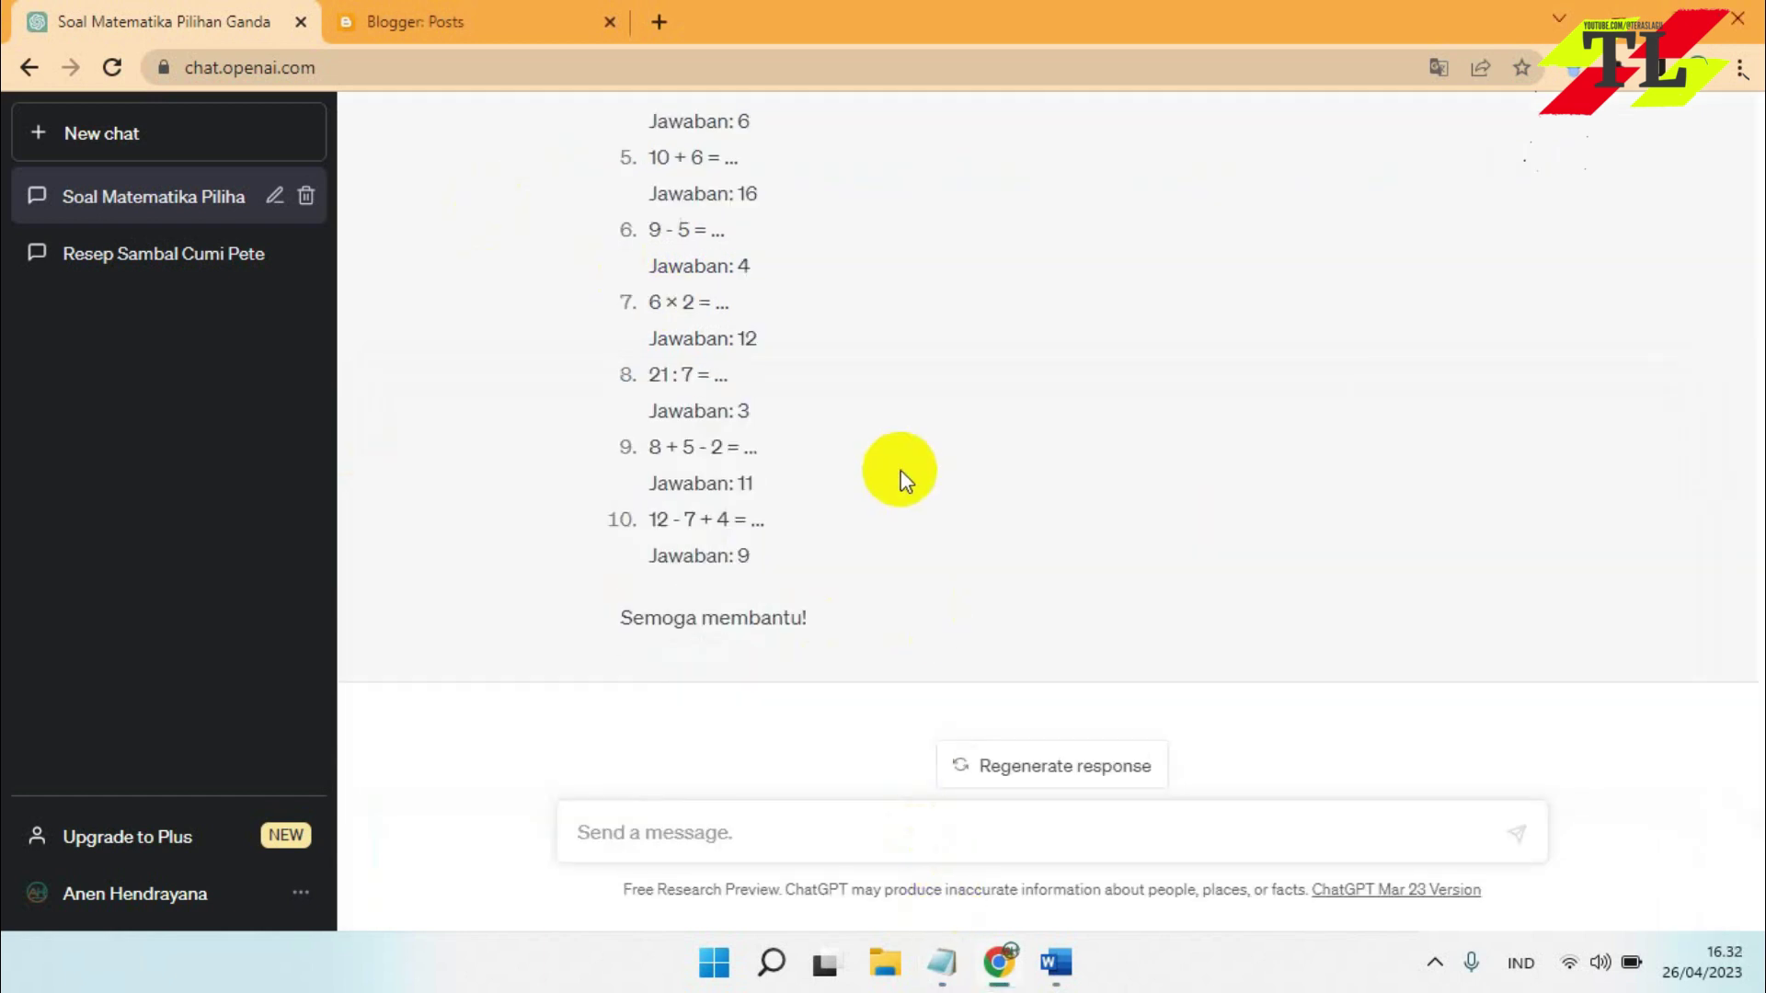
type("f")
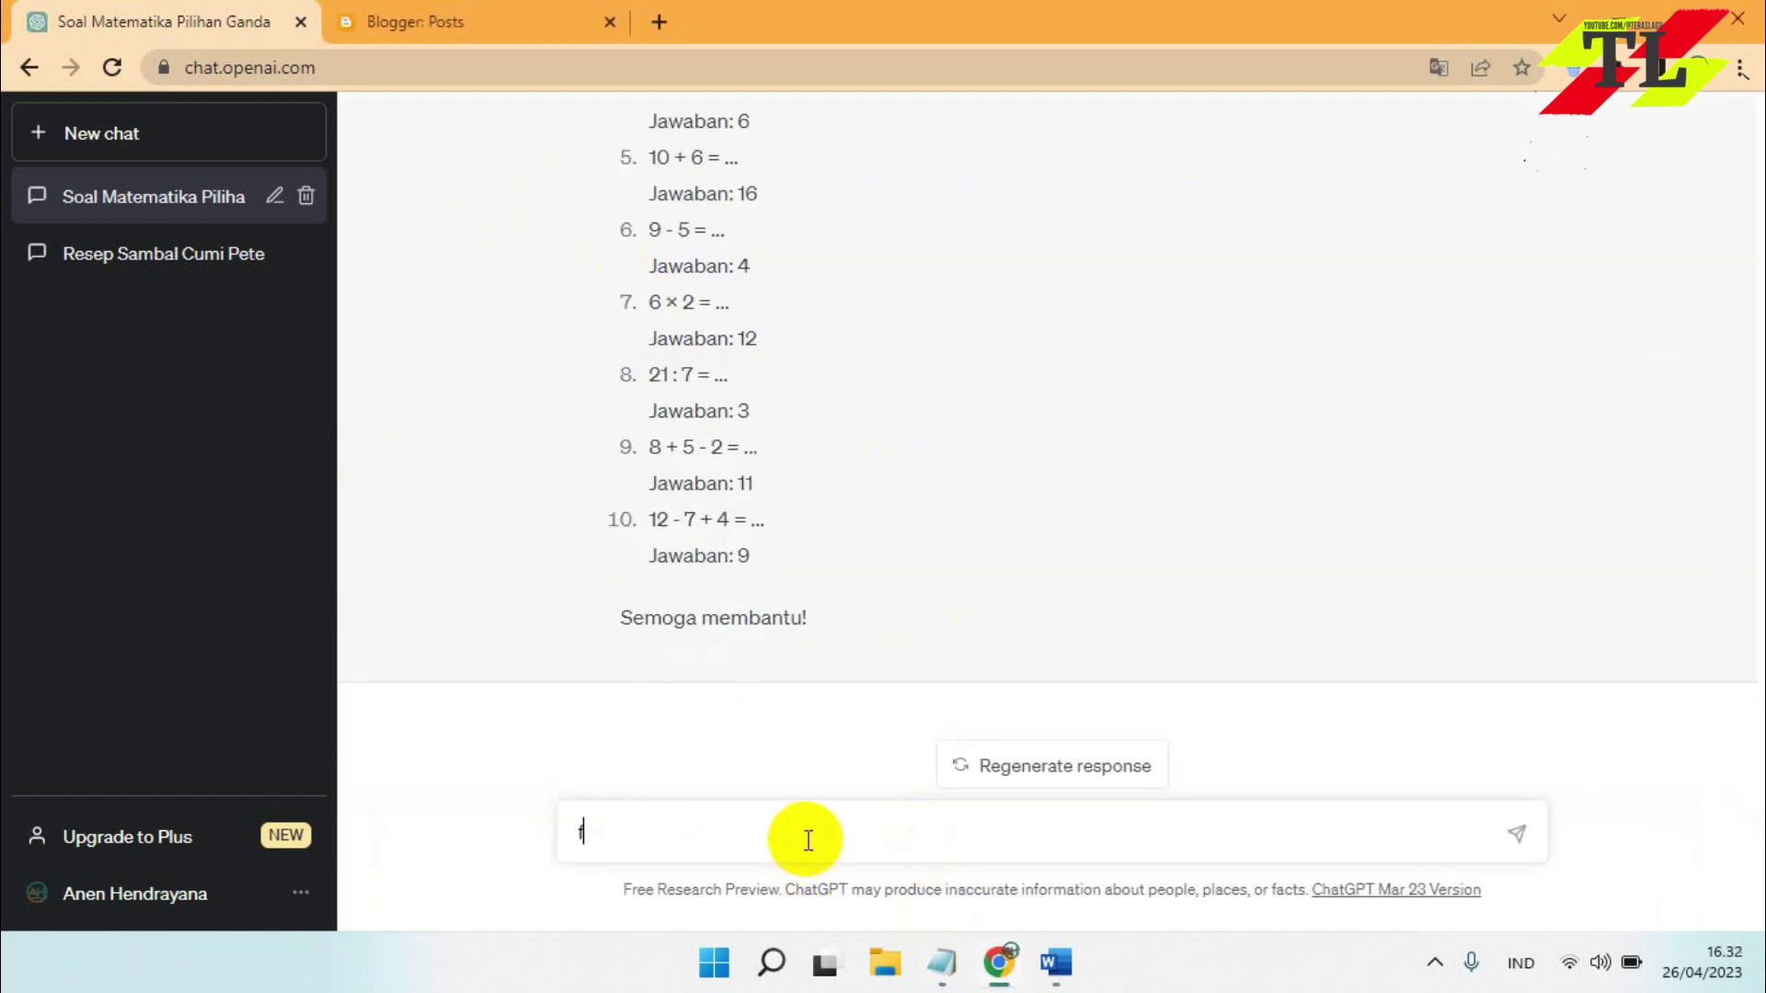
type("ungsi dari")
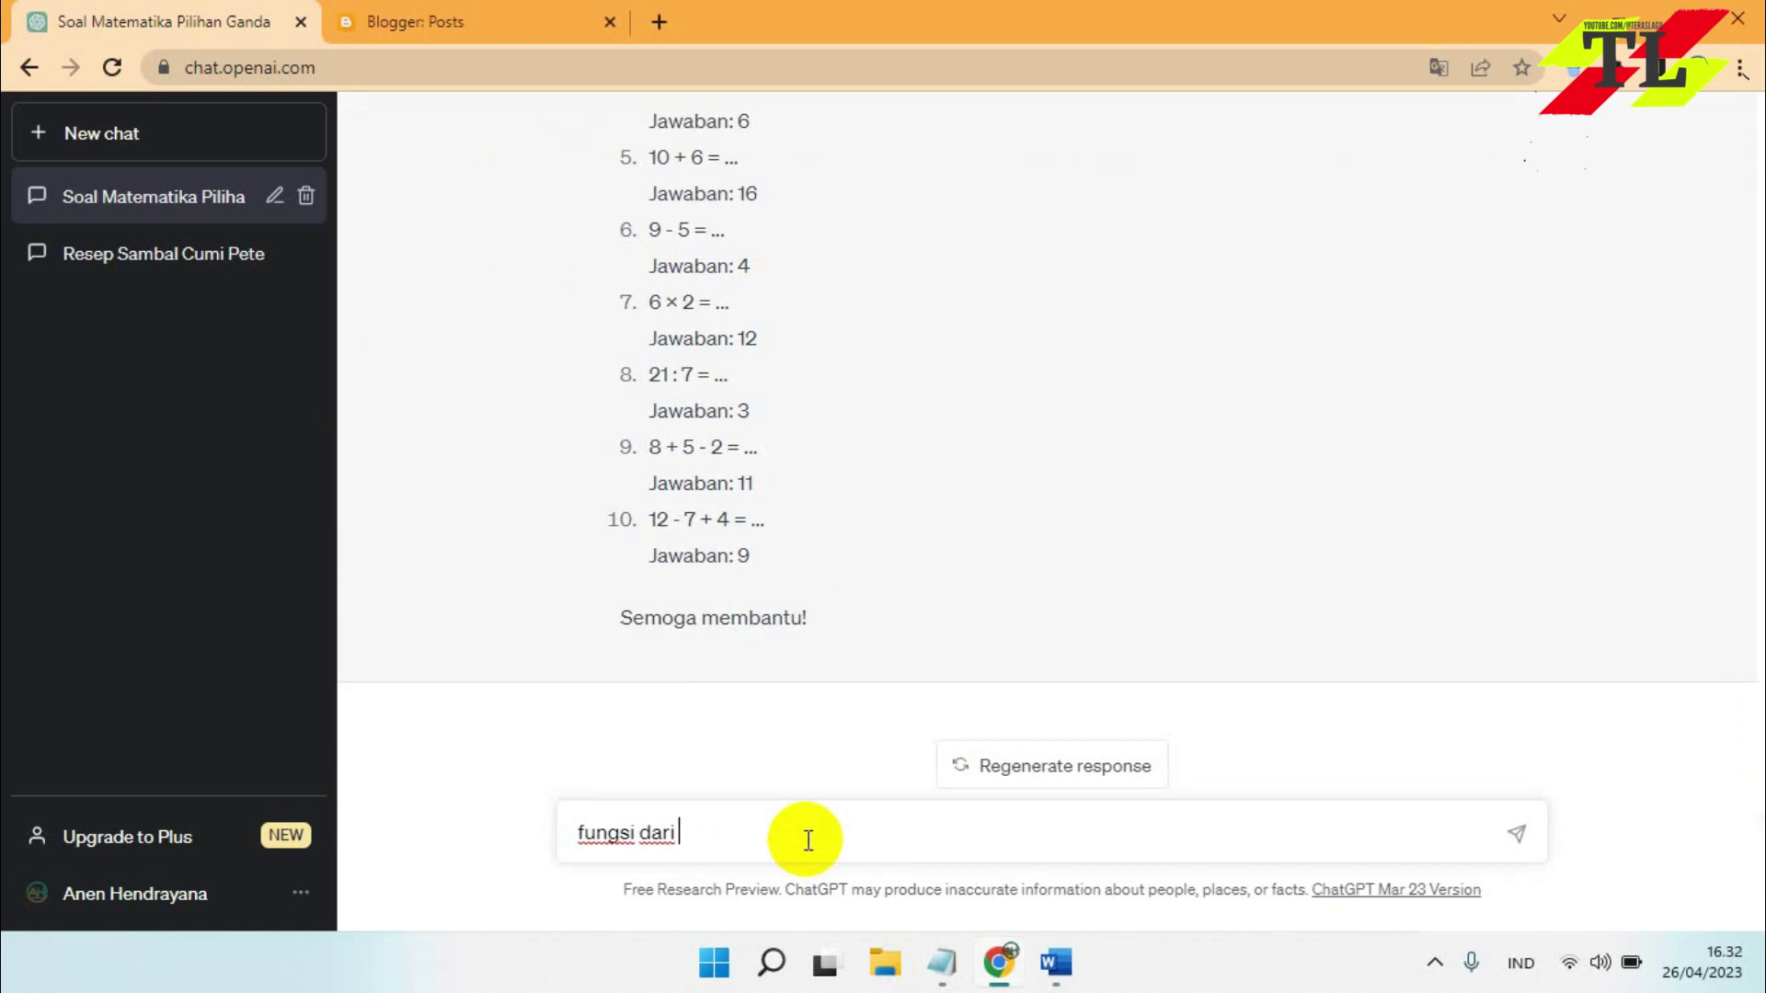
type("Word")
type(" offc")
type("ice")
key("Return")
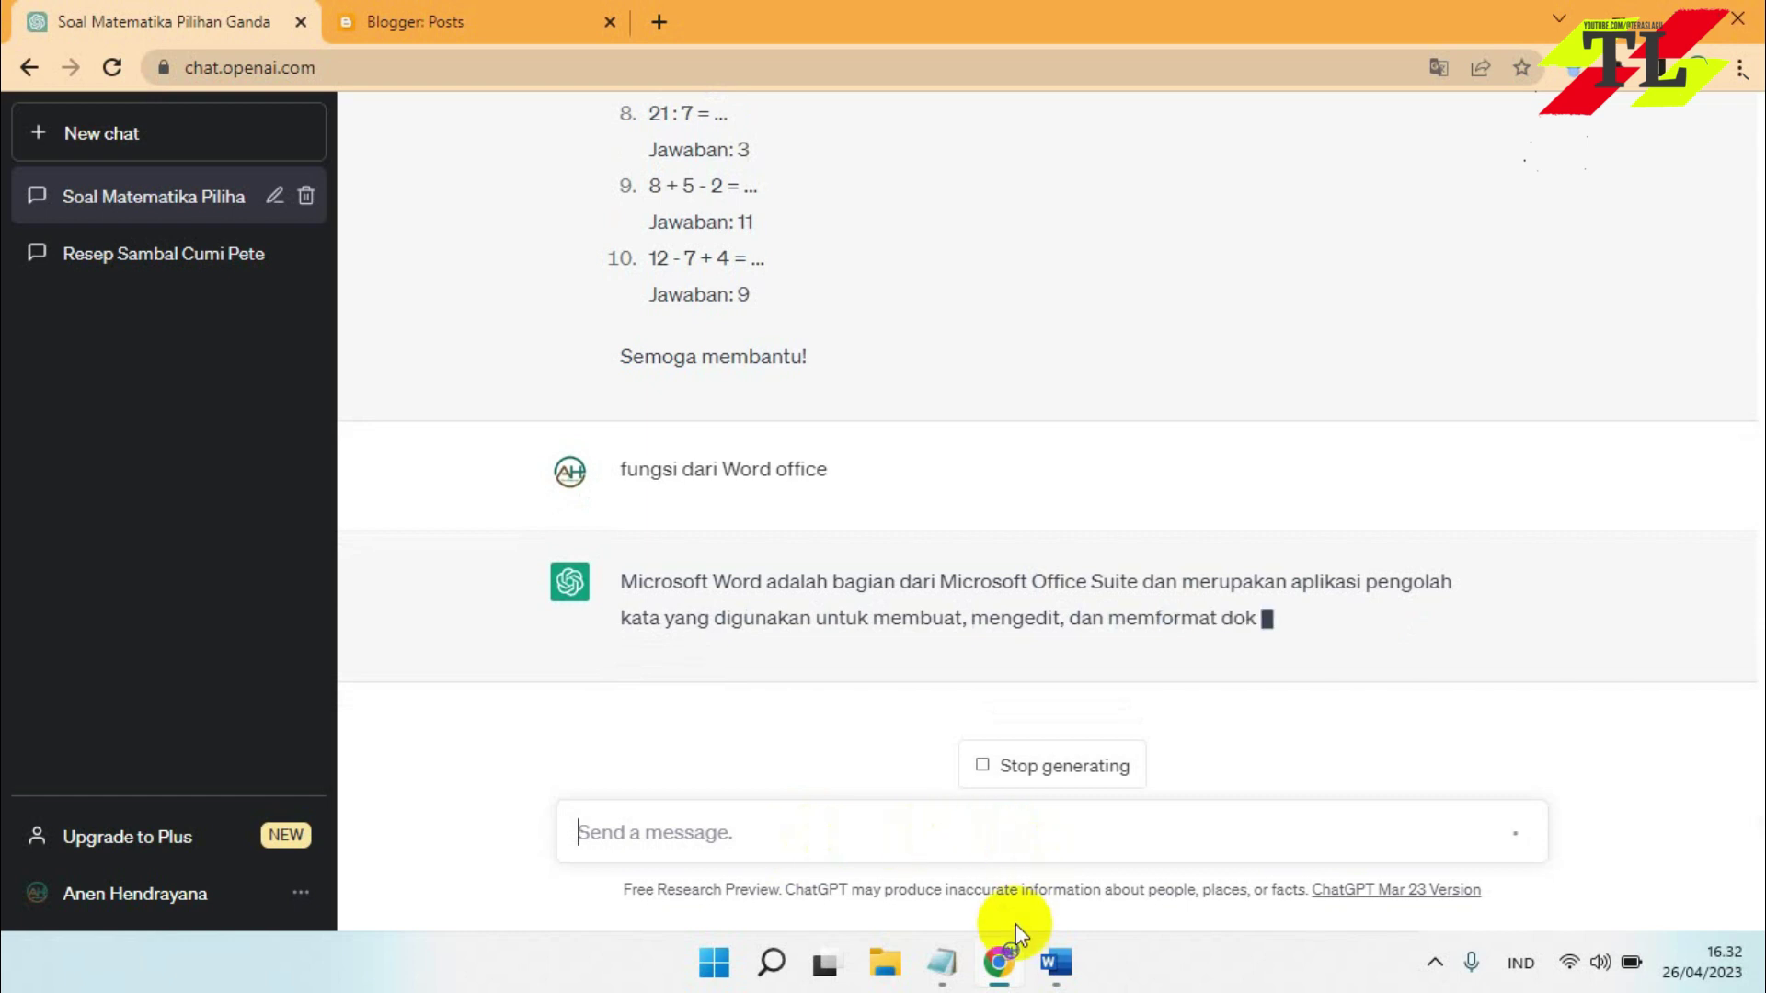
Go to the Blogger posts list in Chrome and open the post "Cara Membuat Shorten Link Alternatif Google Adsense Paling Legit" for editing
left_click(1002, 964)
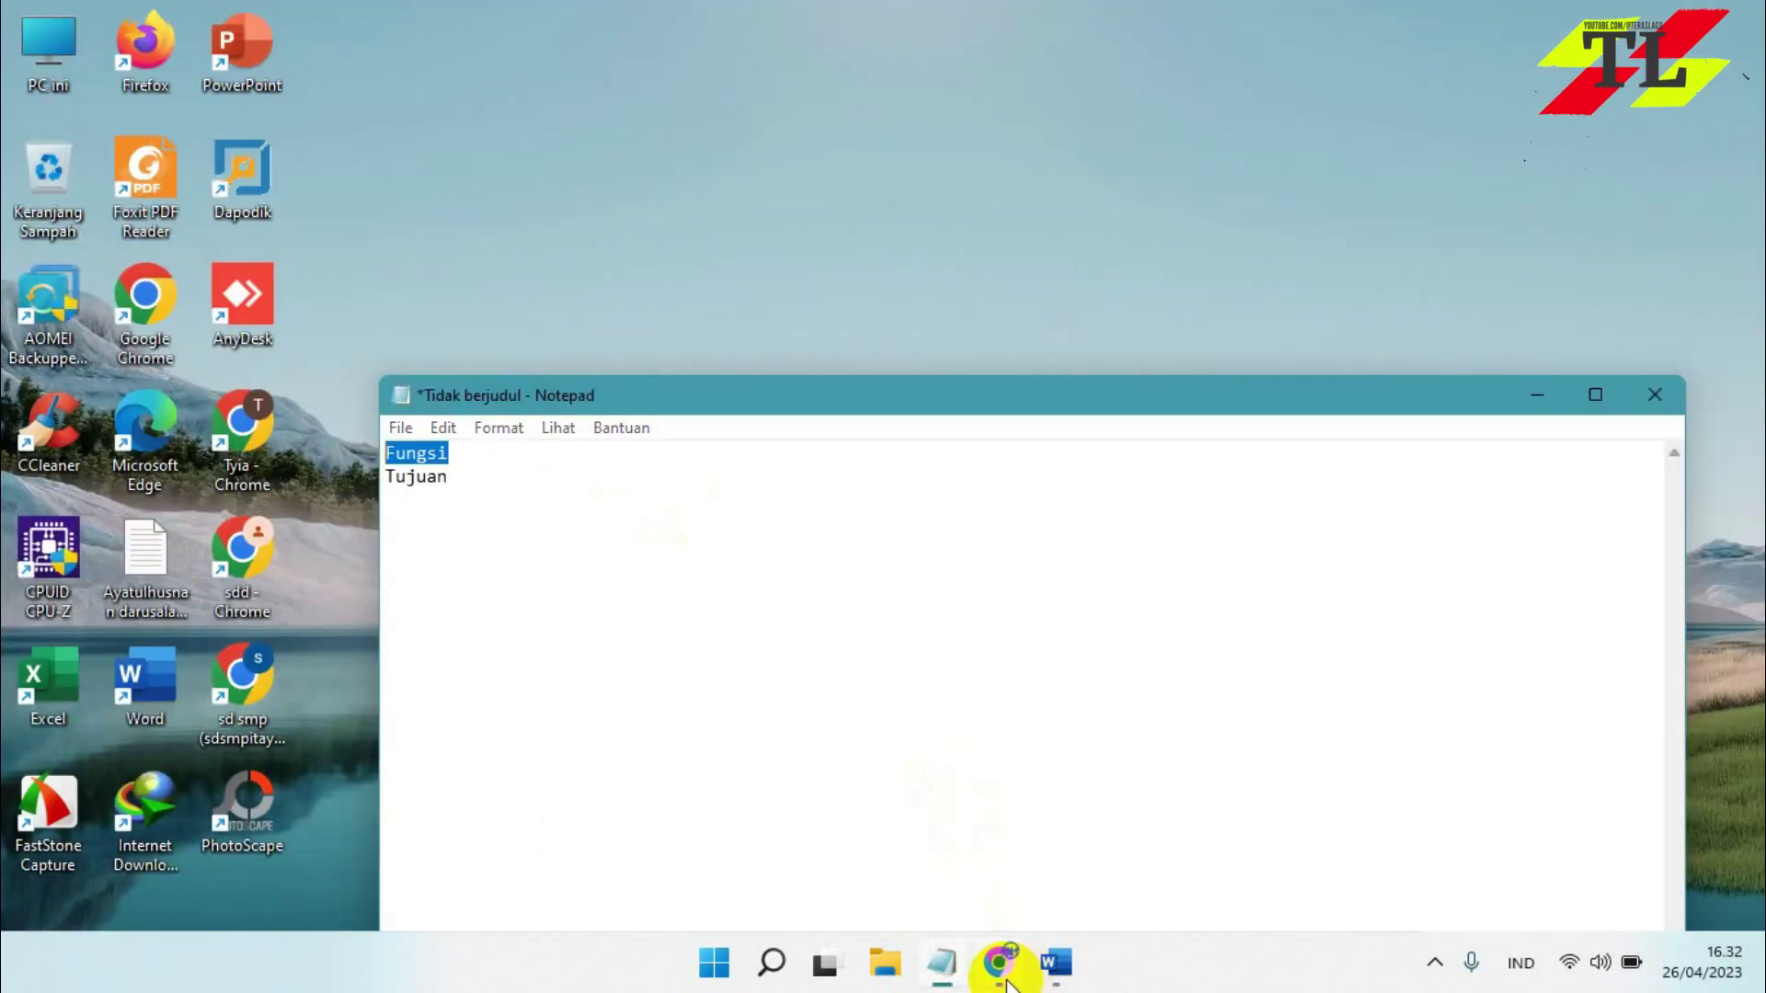
left_click(1002, 964)
left_click(439, 23)
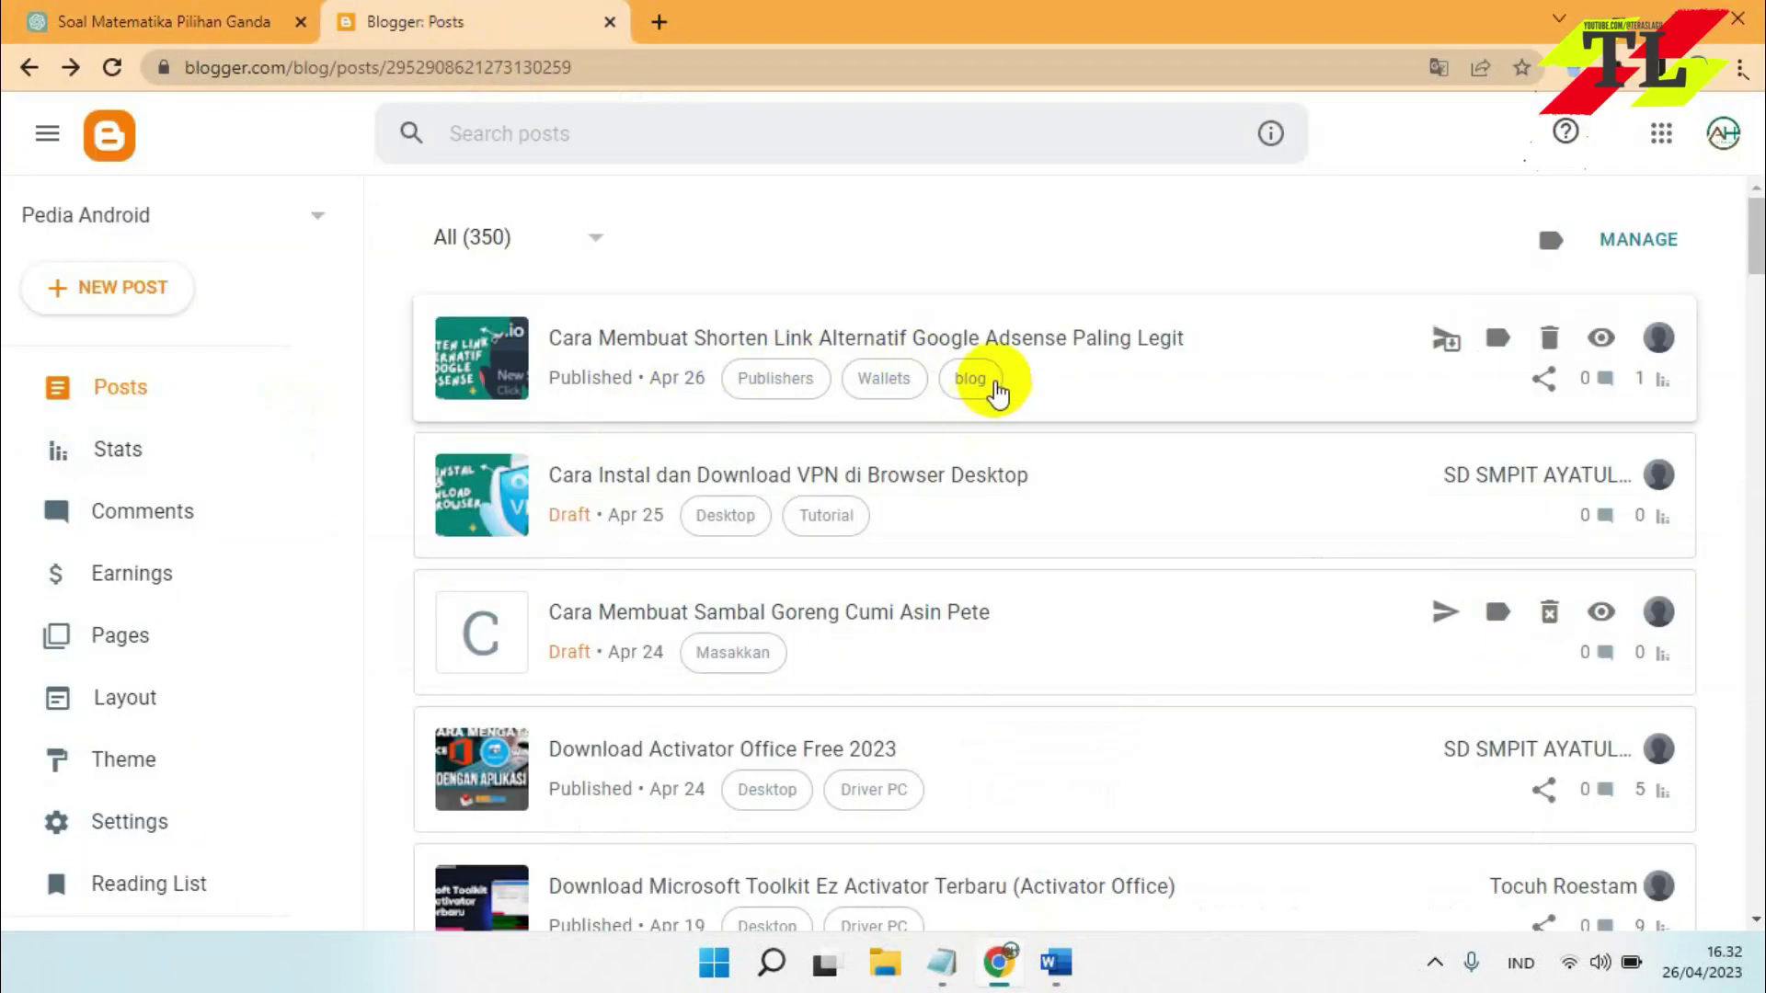
left_click(1001, 339)
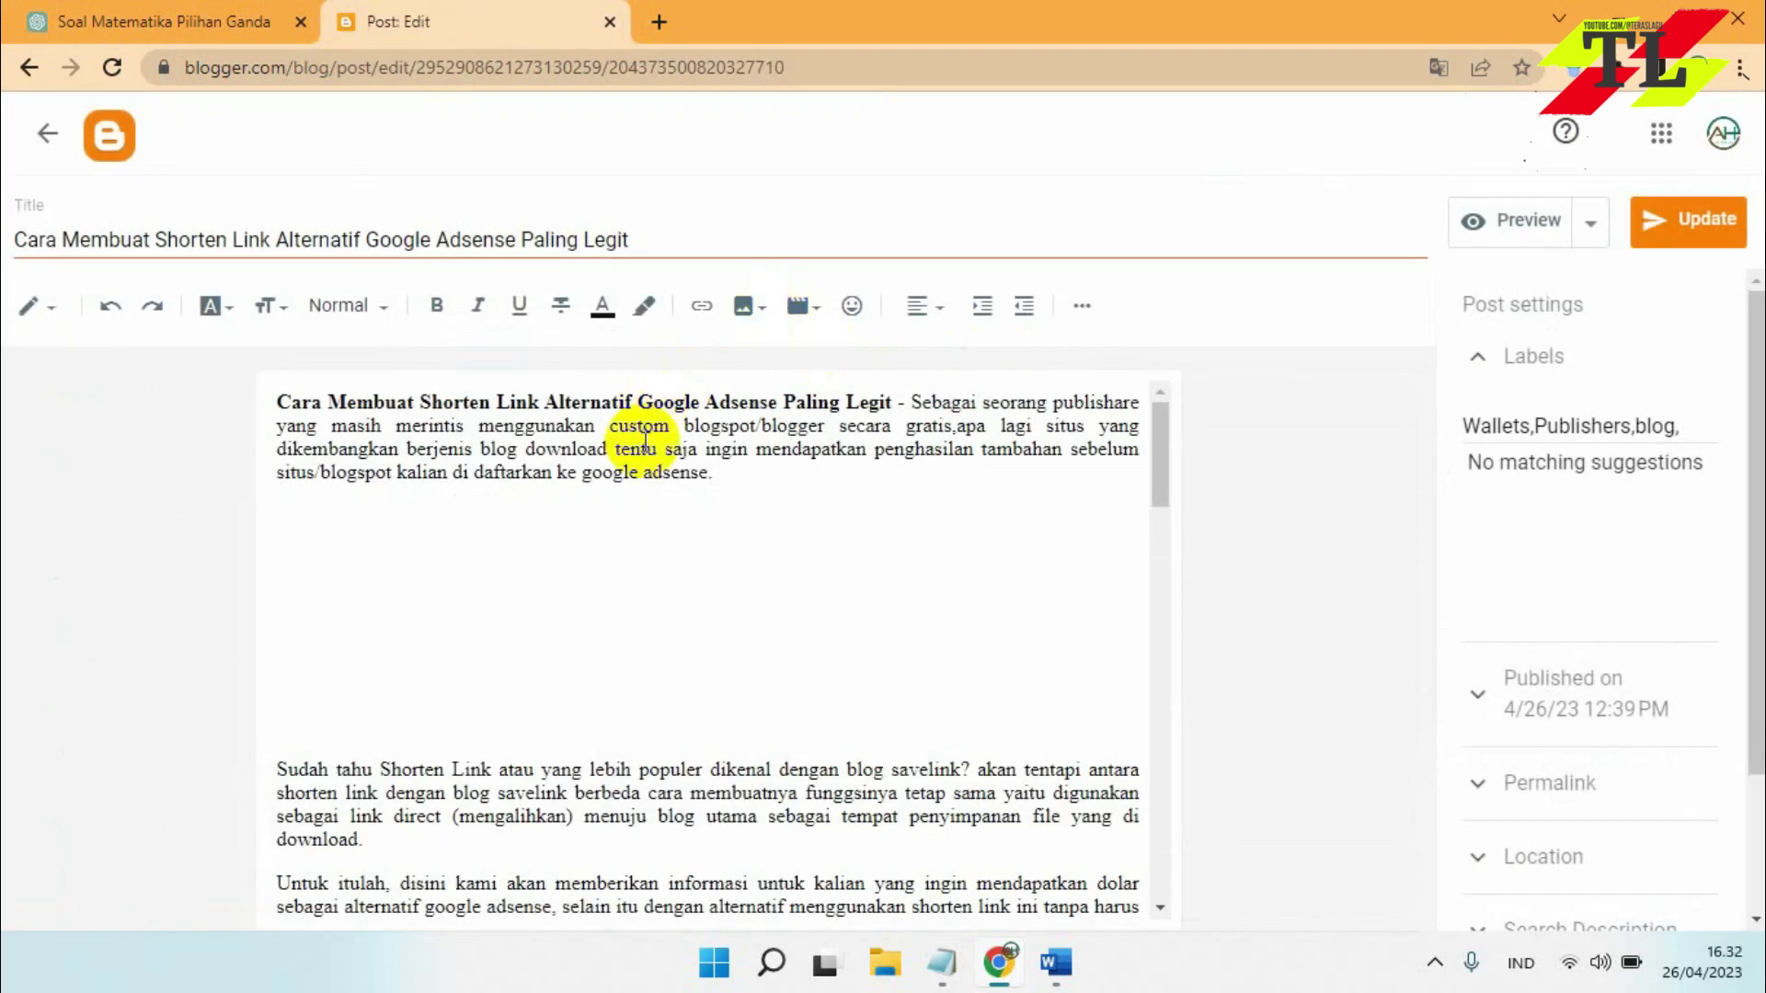
Skim the blog post's structure from its introduction down to the section "Cara Menggunakan skrip Shorten Link" and back
scroll(631, 455, "down", 10)
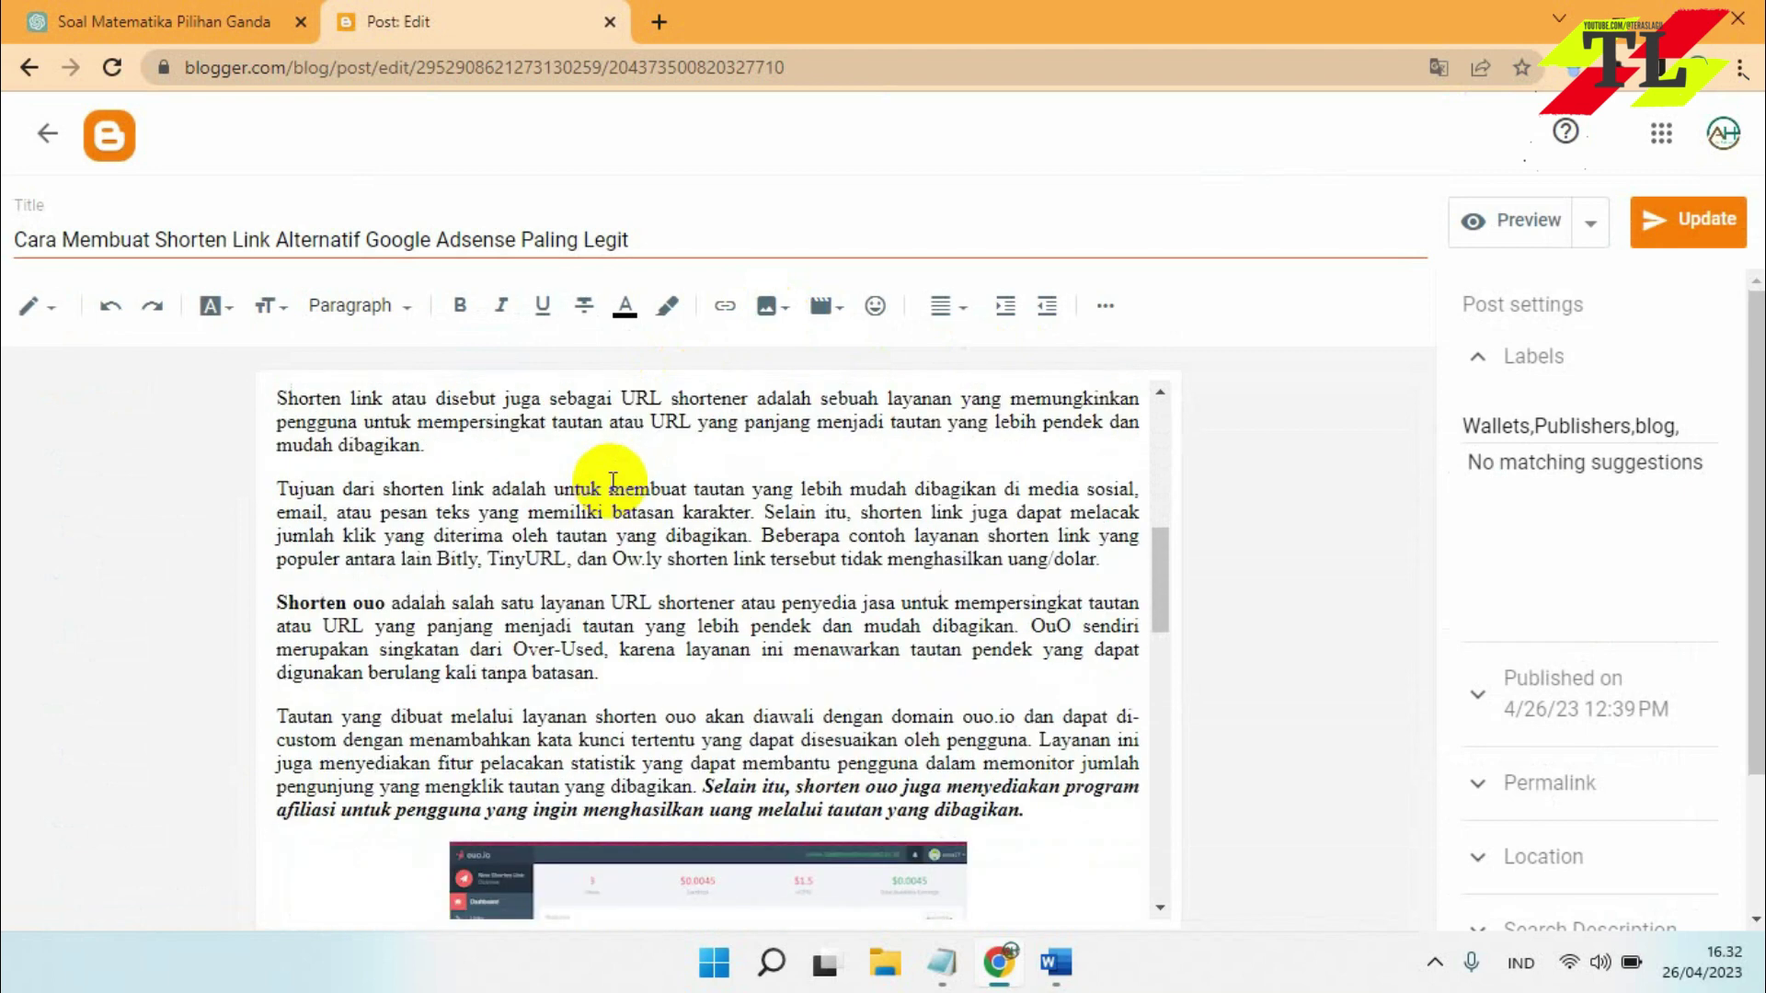
scroll(612, 480, "up", 10)
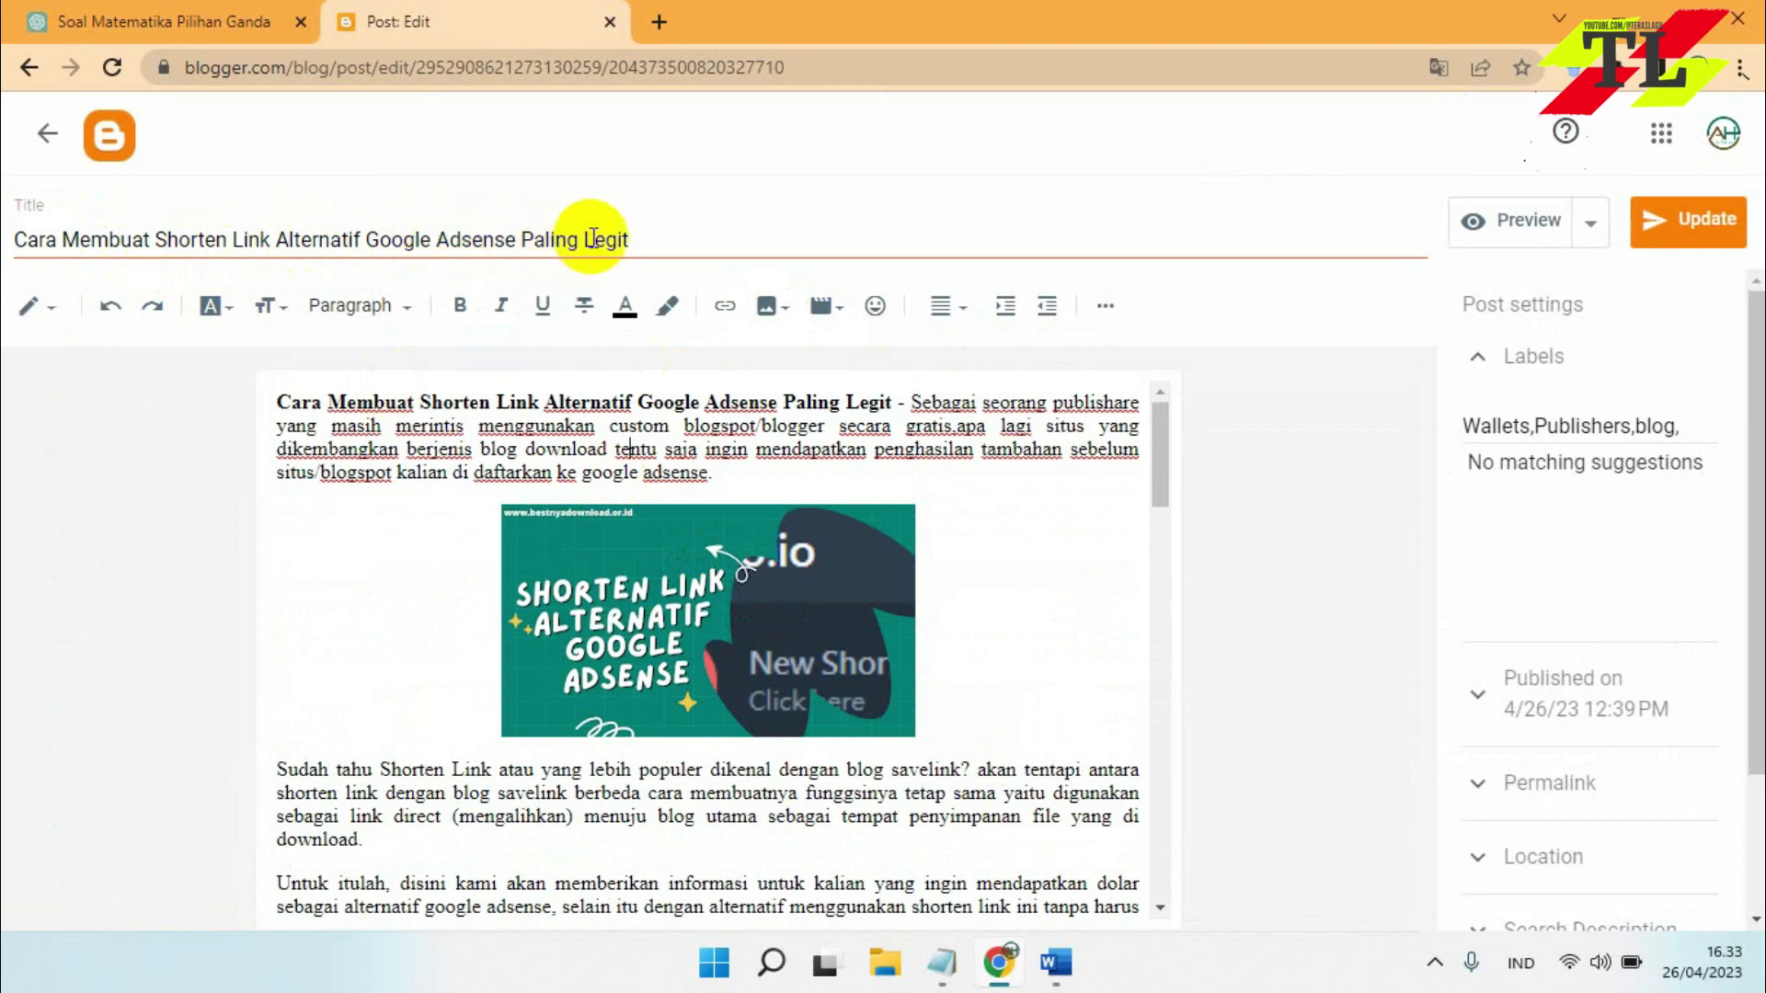
scroll(448, 552, "down", 10)
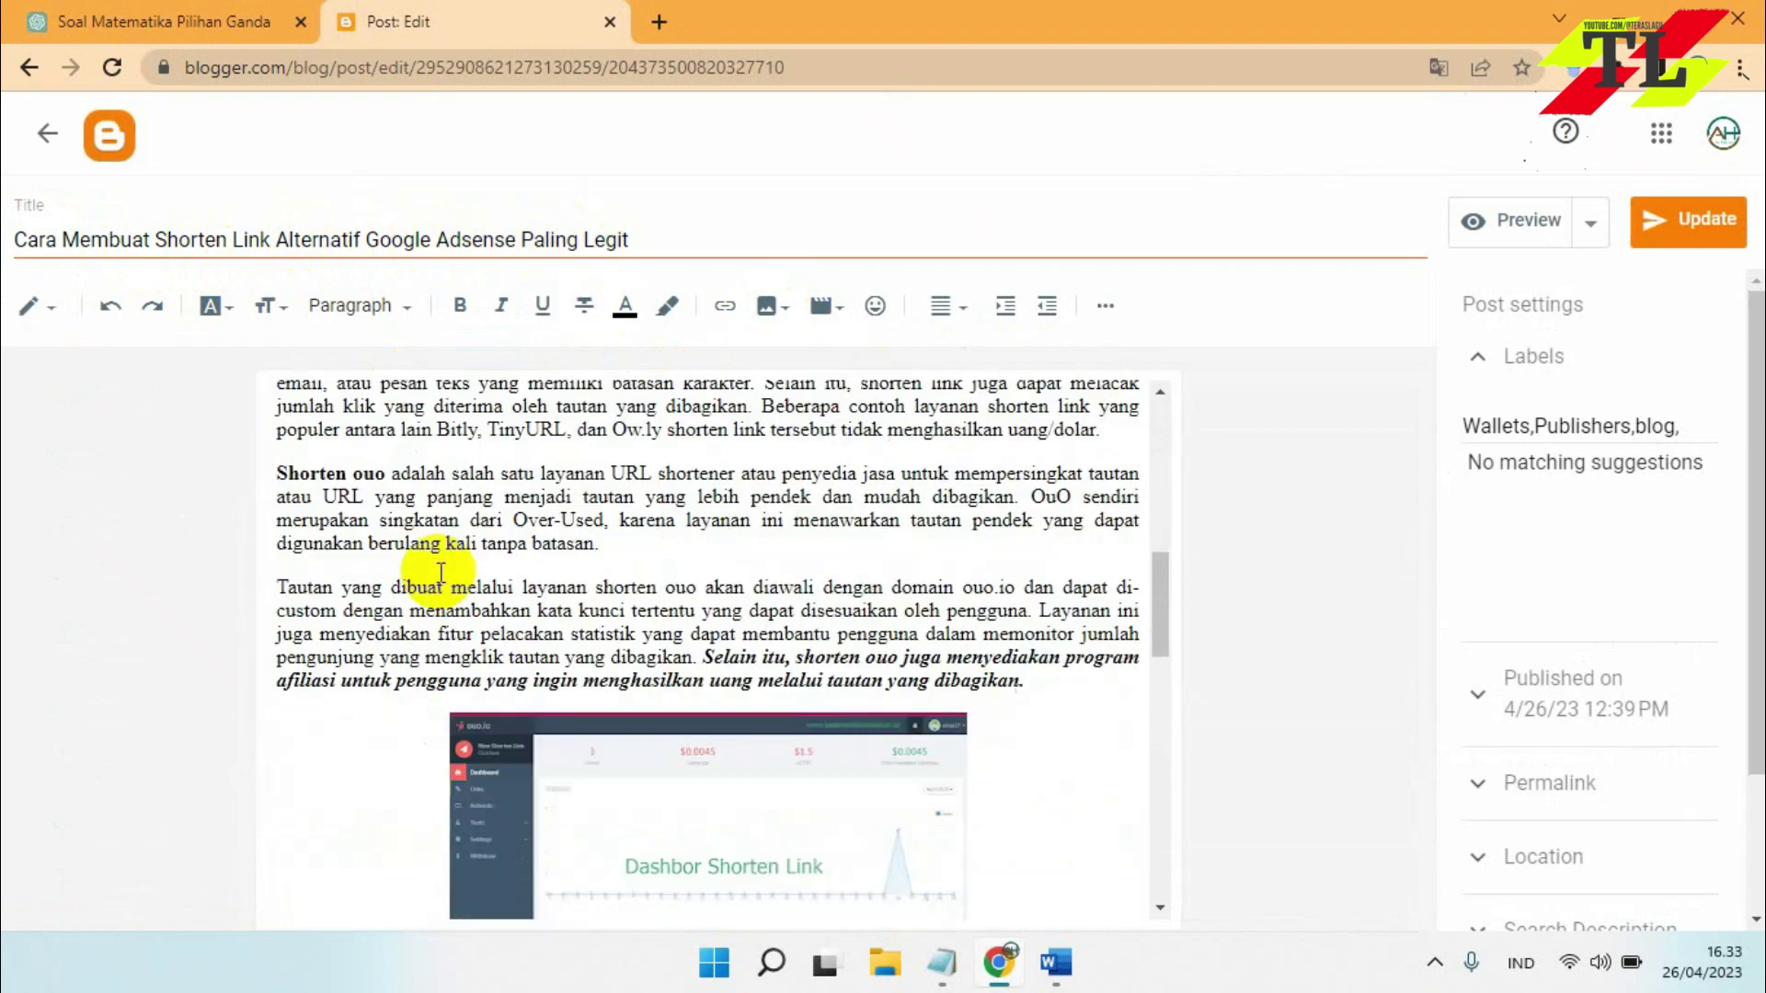
scroll(441, 497, "down", 4)
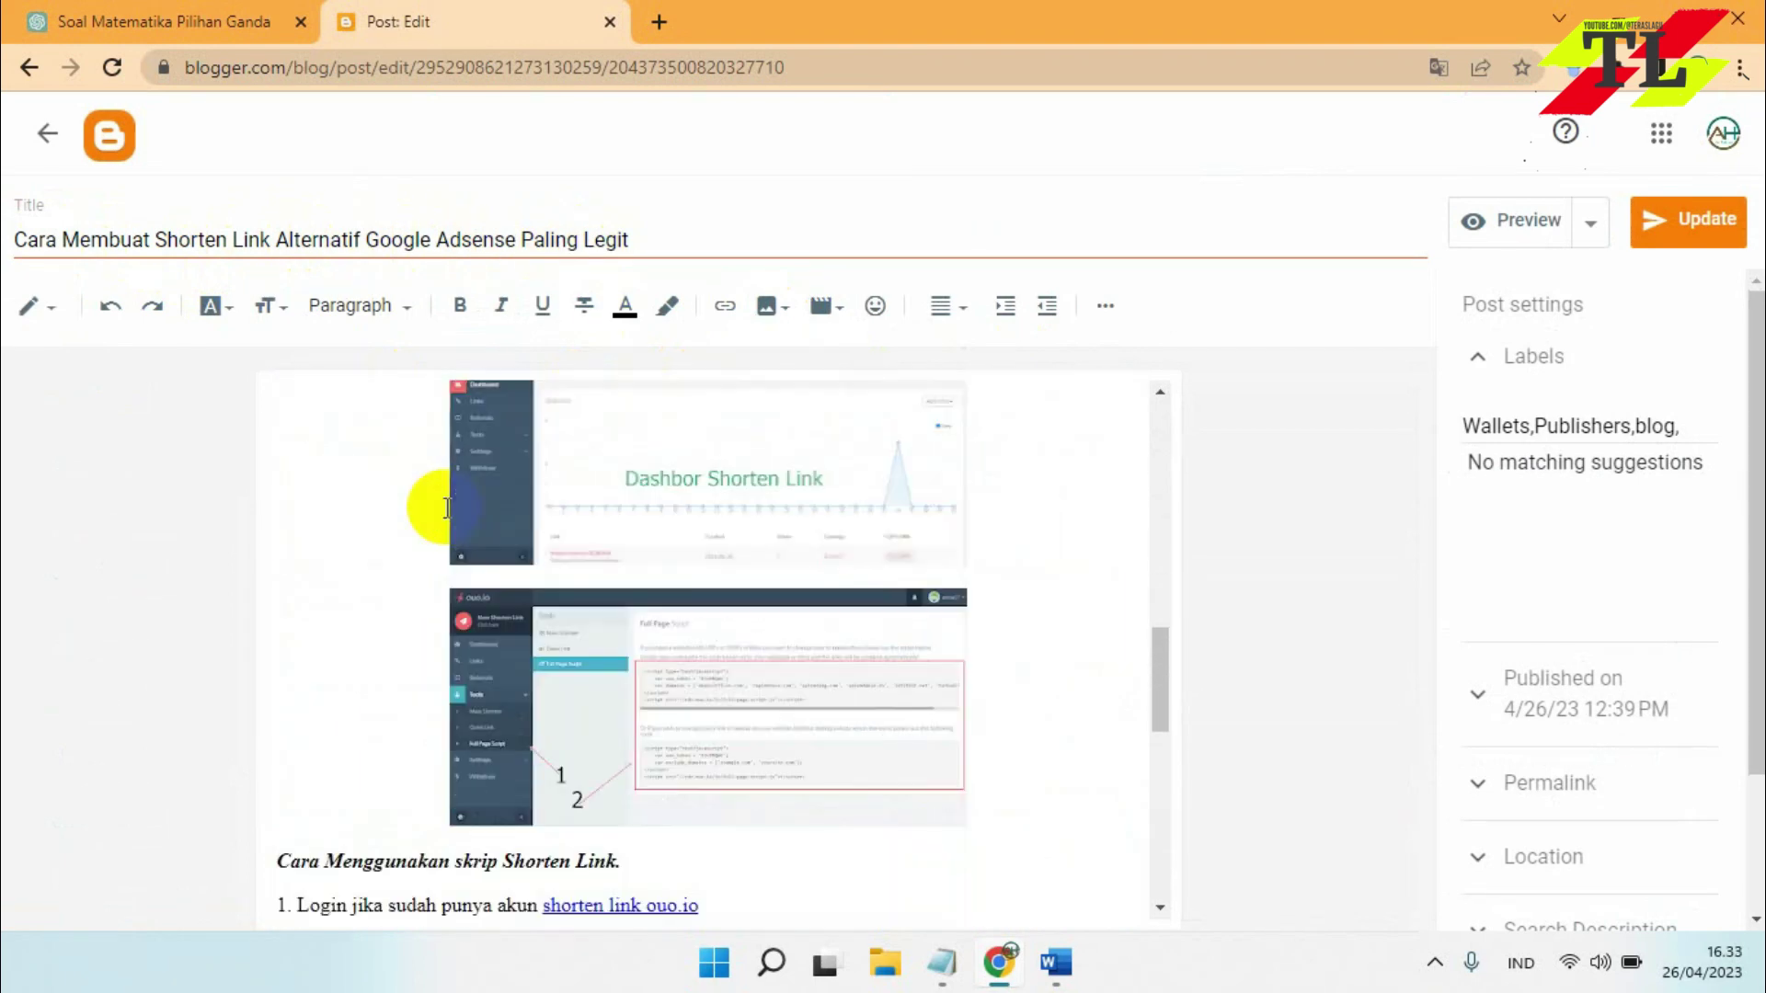
scroll(447, 507, "down", 3)
scroll(446, 404, "up", 15)
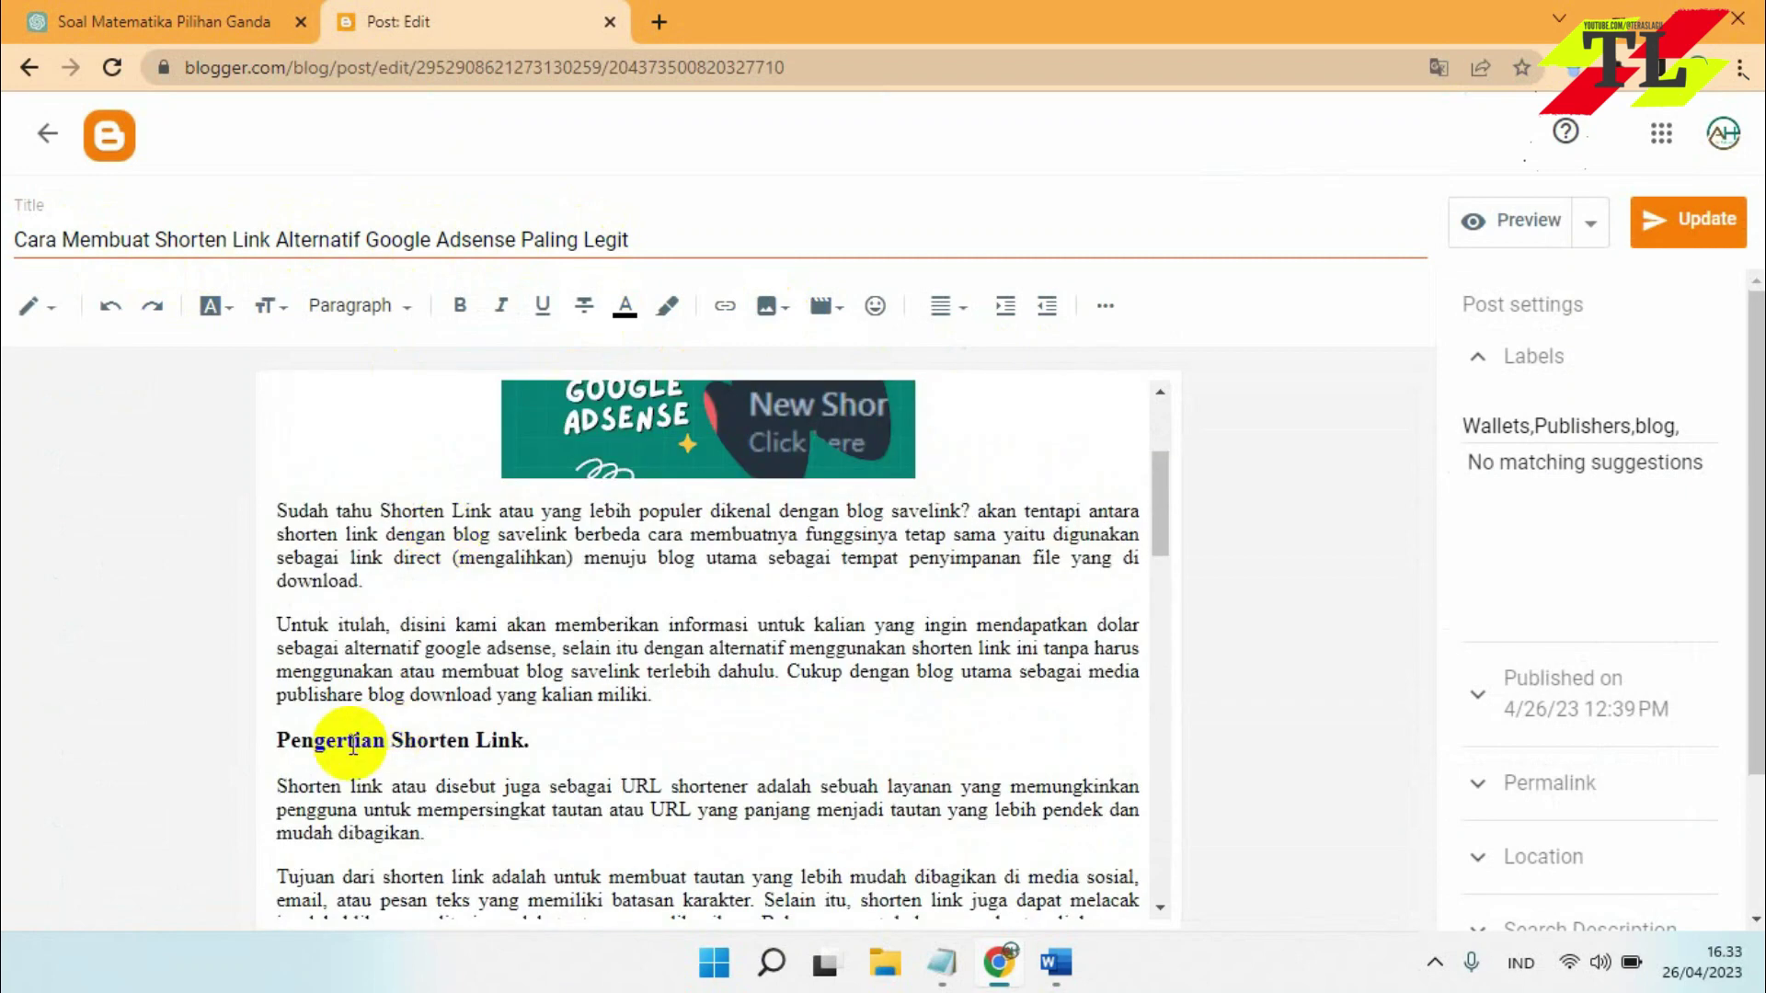
Examine how the post's introduction leads into the "Pengertian Shorten Link" section and its paragraphs on purpose and Shorten ouo
scroll(519, 736, "down", 3)
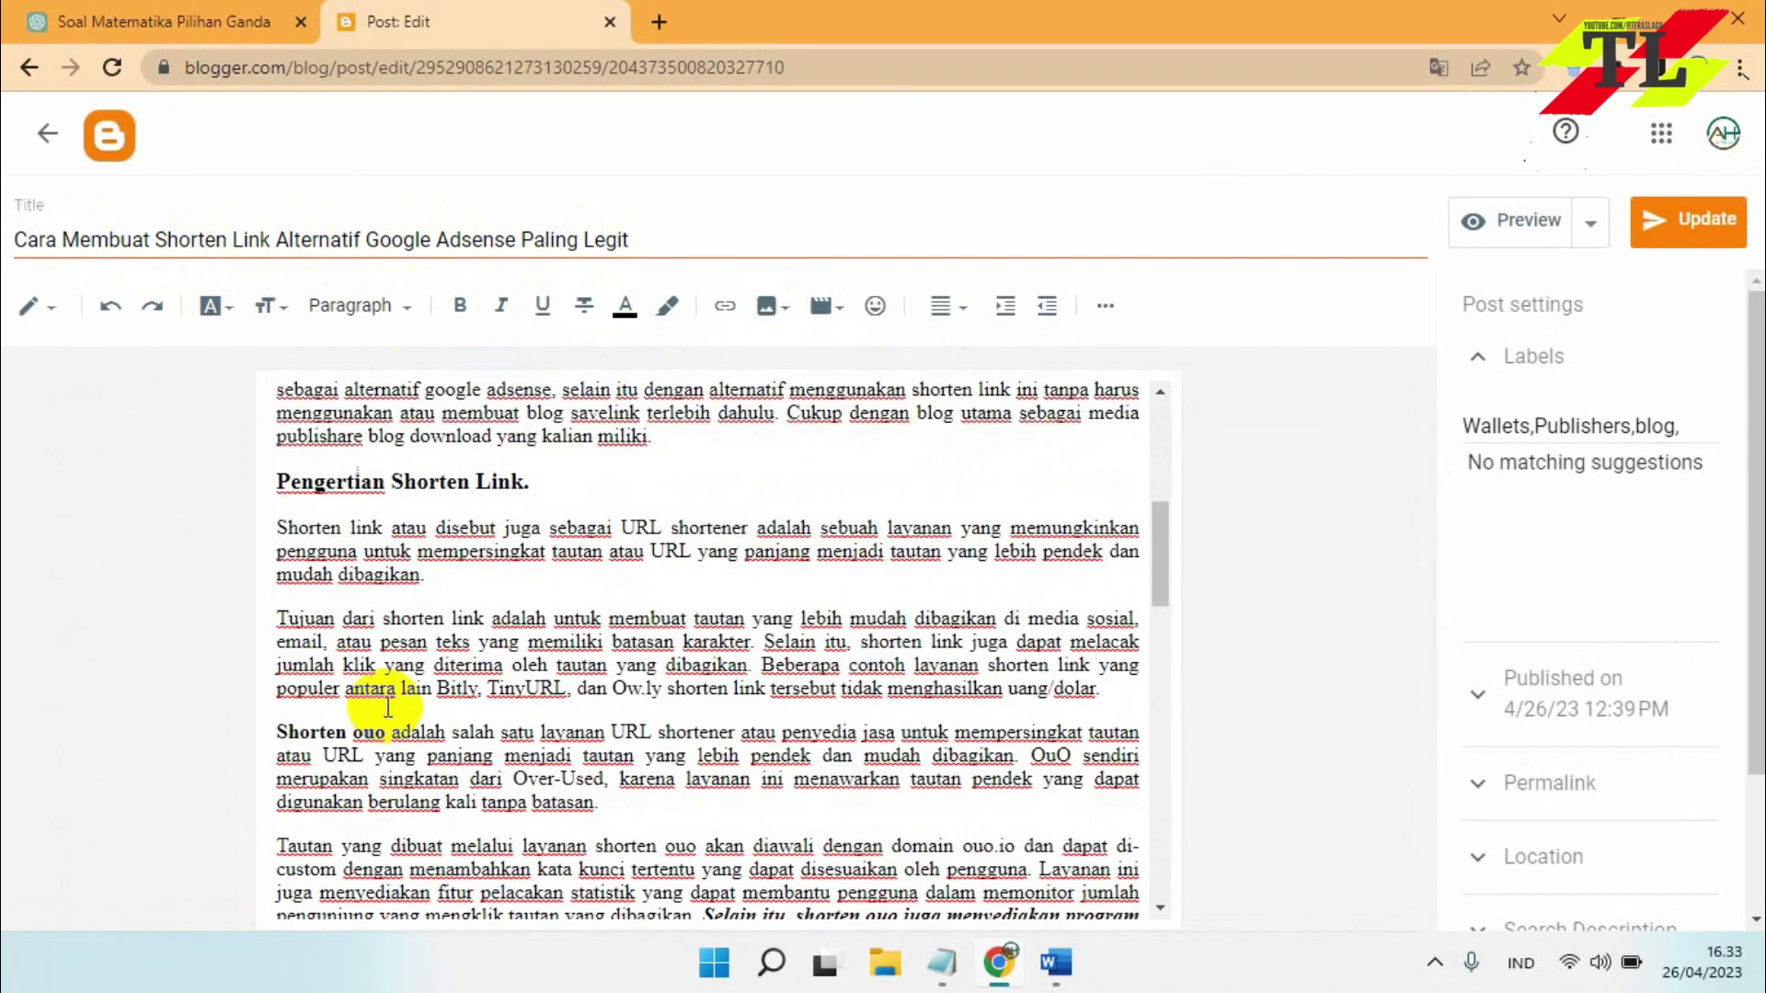
scroll(455, 670, "up", 4)
scroll(478, 584, "up", 3)
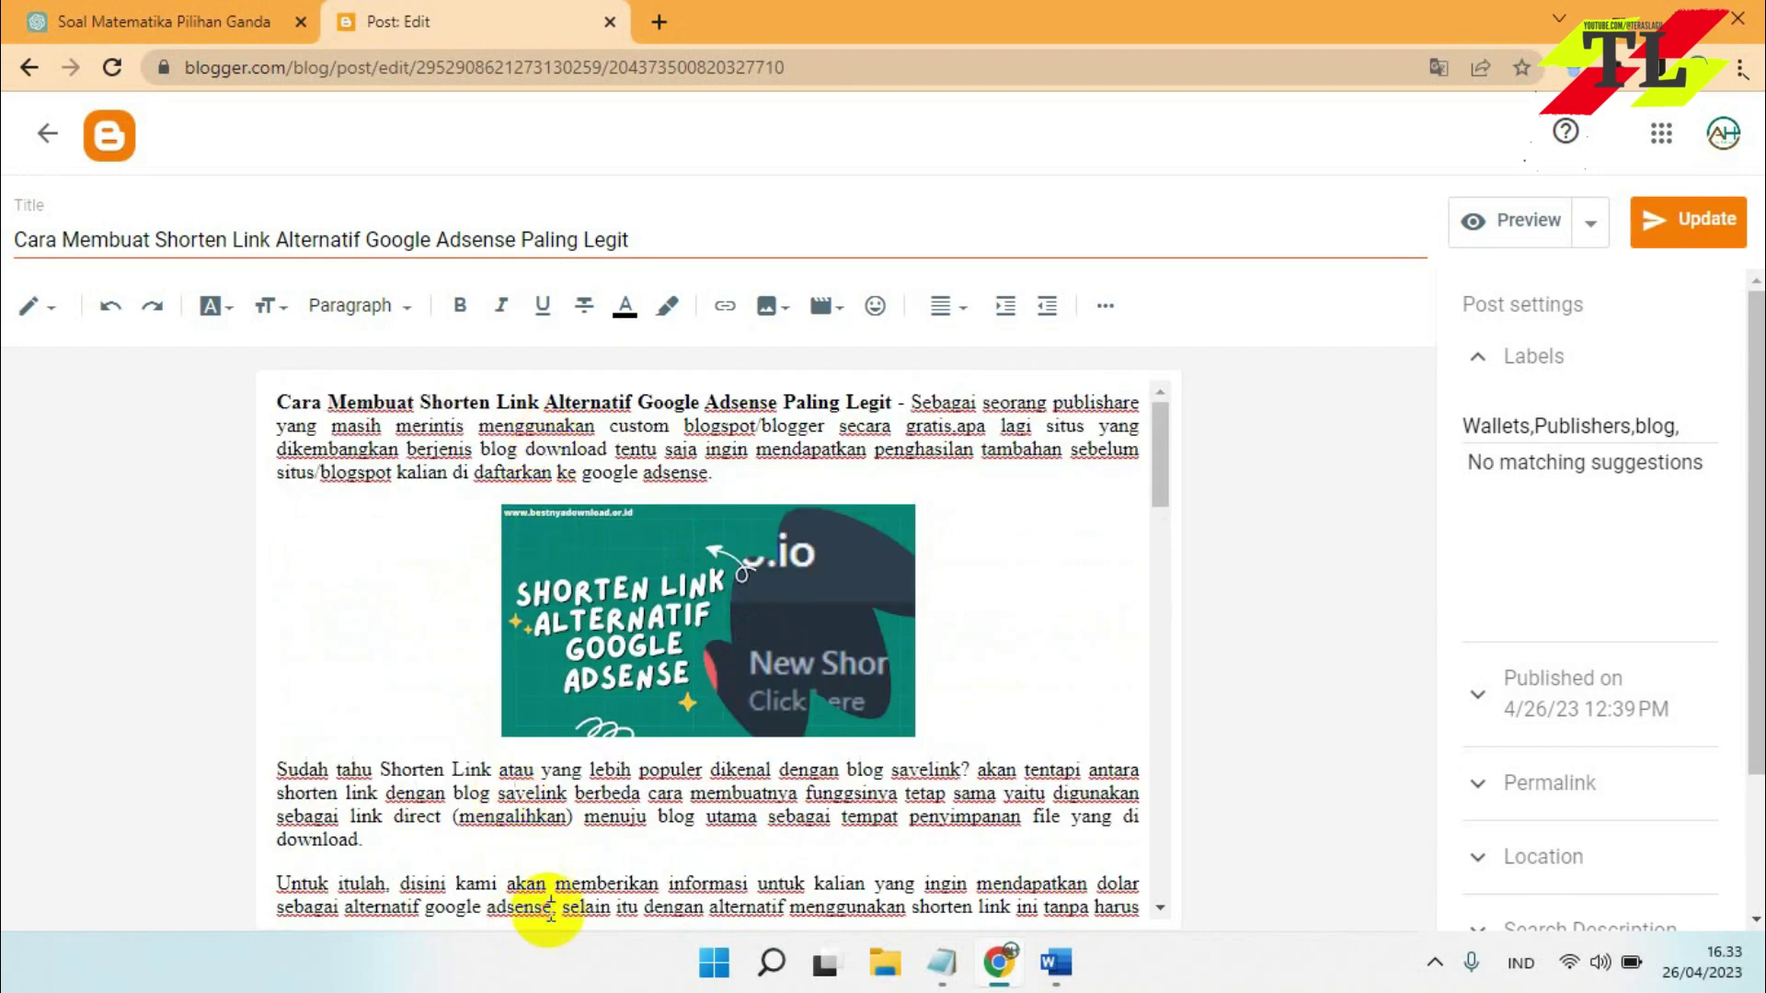
scroll(549, 909, "down", 3)
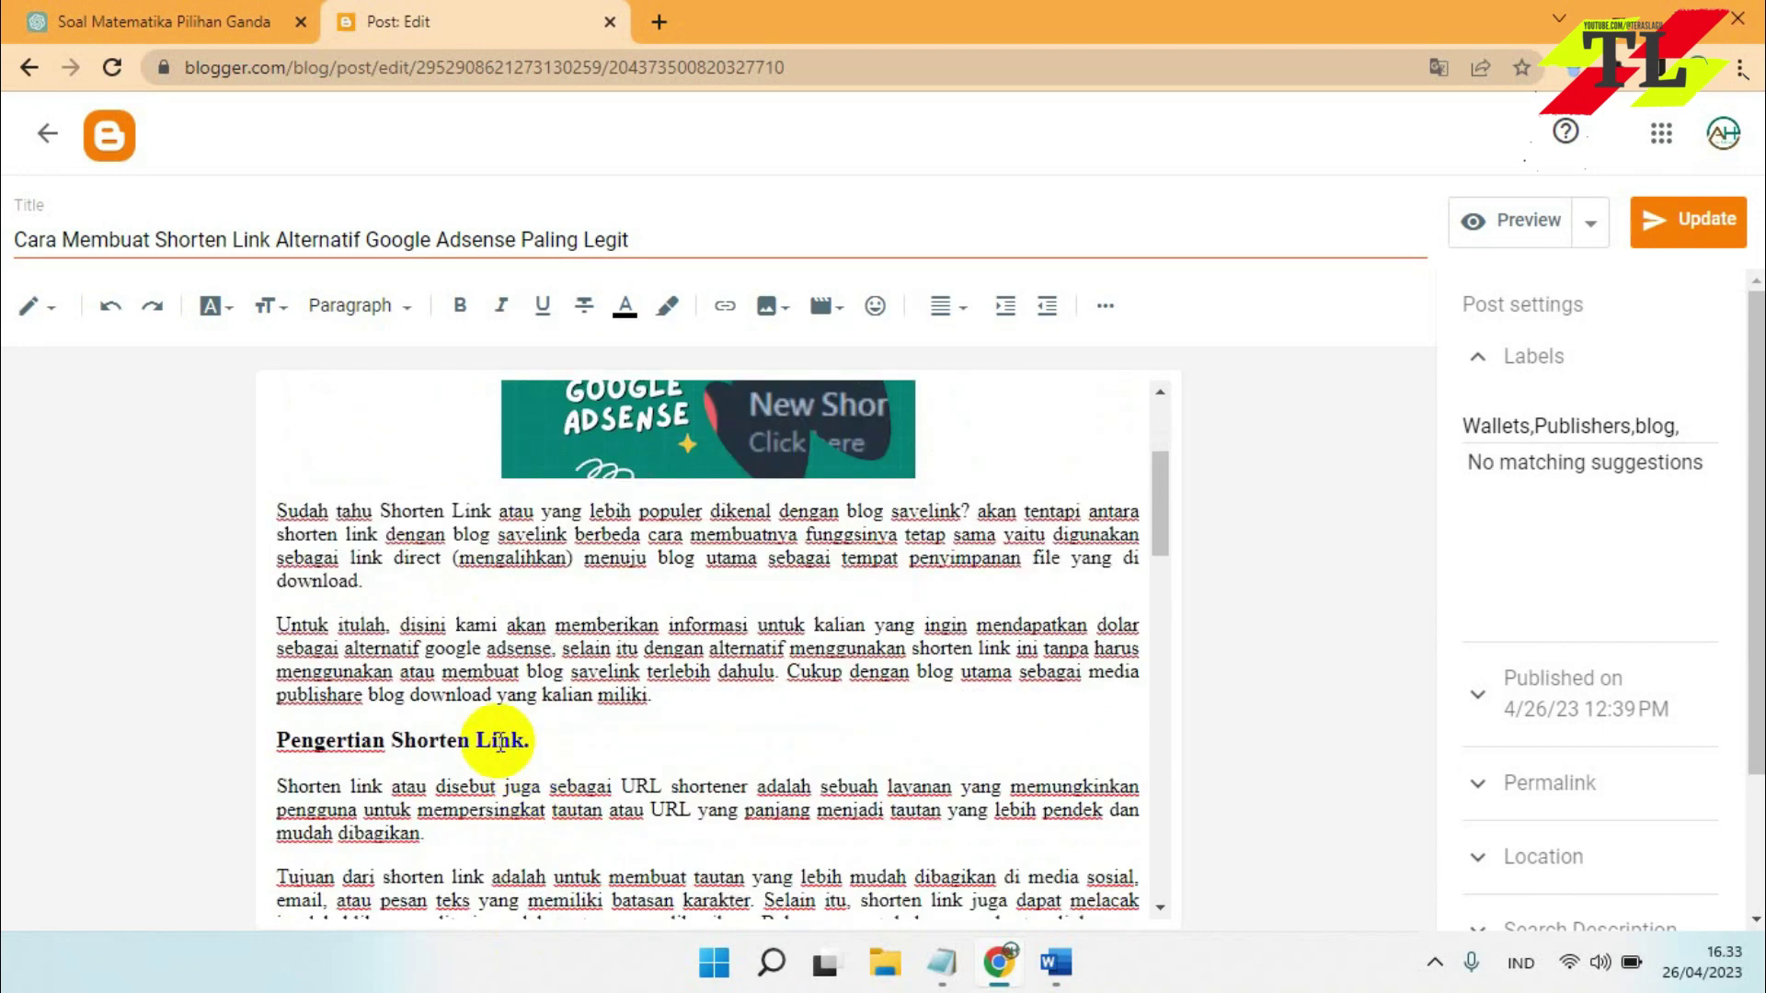
scroll(499, 741, "down", 3)
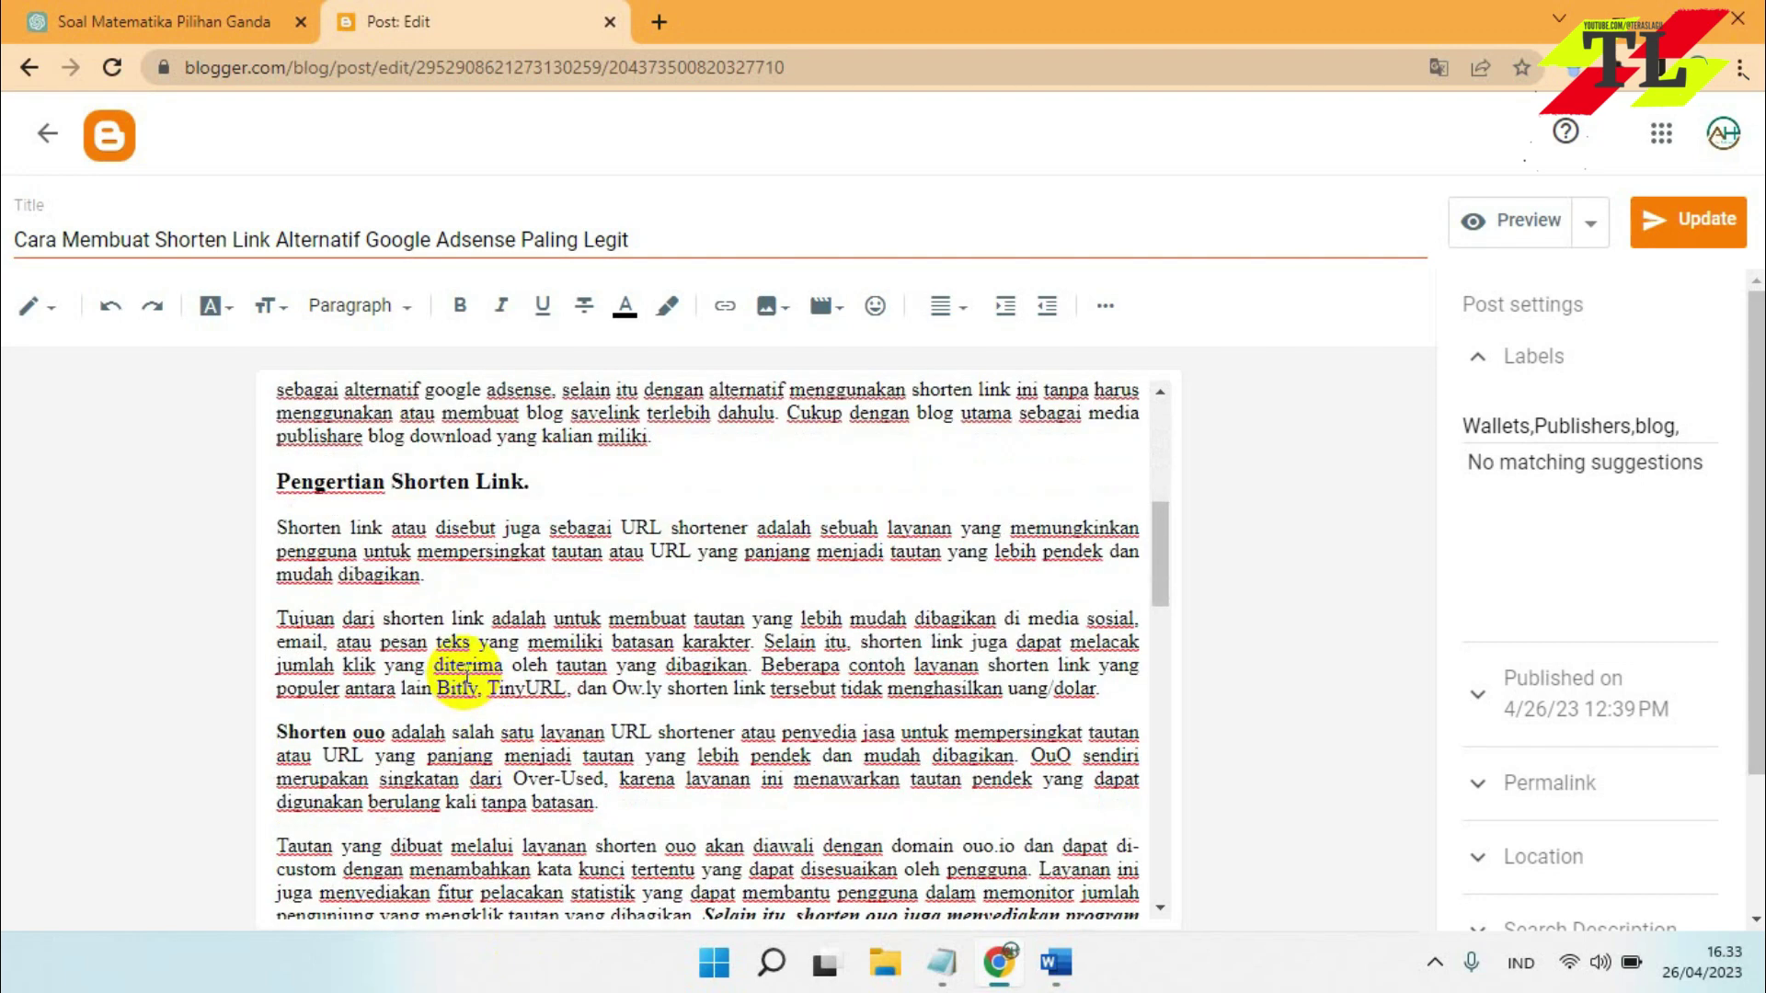
scroll(466, 677, "down", 3)
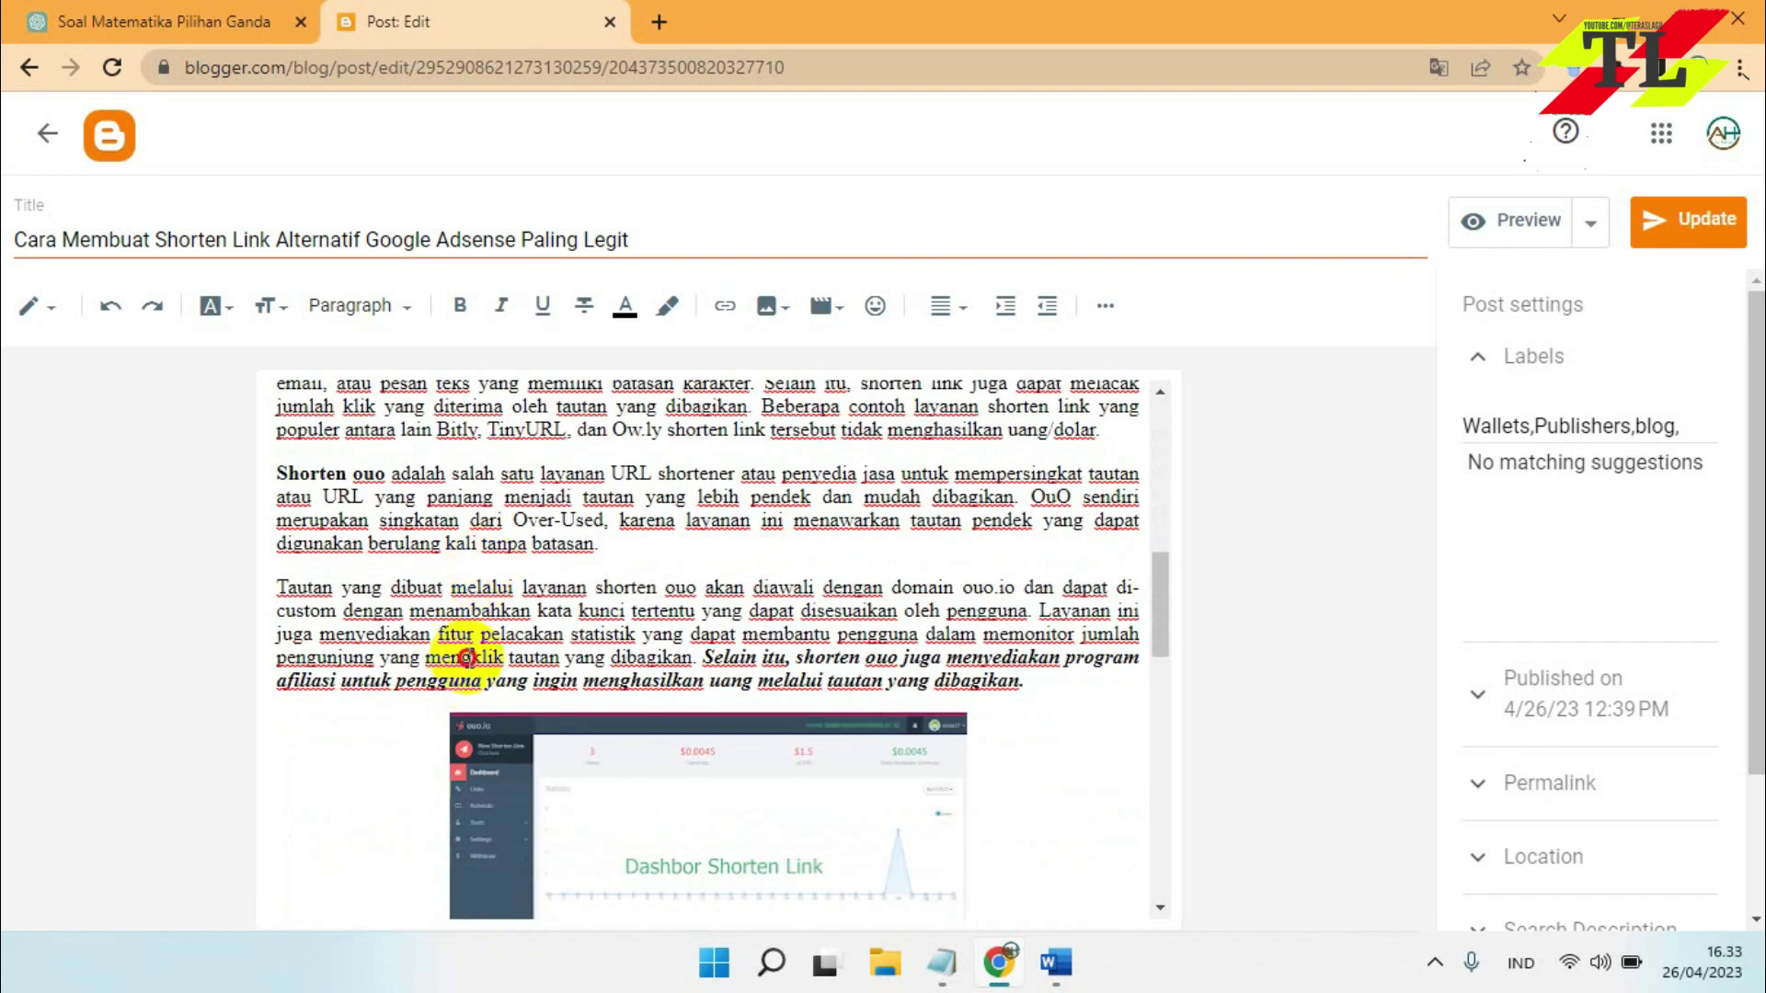
left_click(458, 519)
scroll(501, 699, "up", 3)
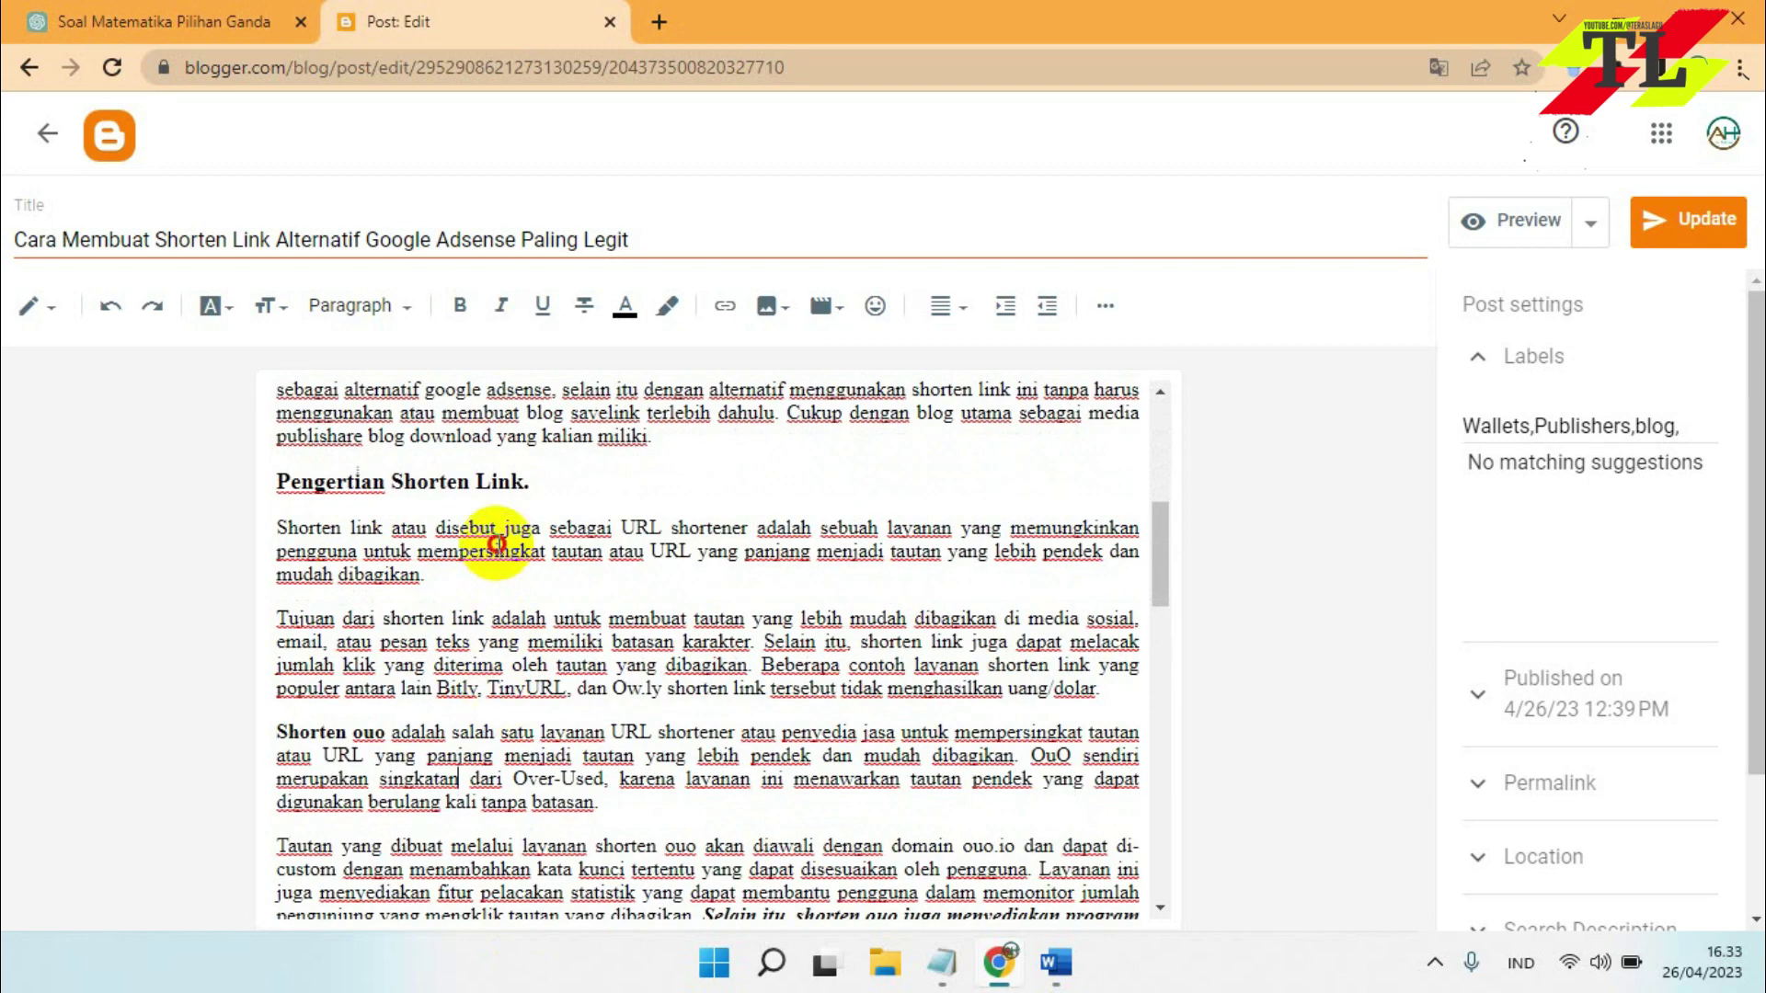
Review the post from the Shorten ouo paragraphs through the numbered script instructions to the download buttons, and return to the ChatGPT chat
left_click(494, 755)
scroll(497, 836, "down", 10)
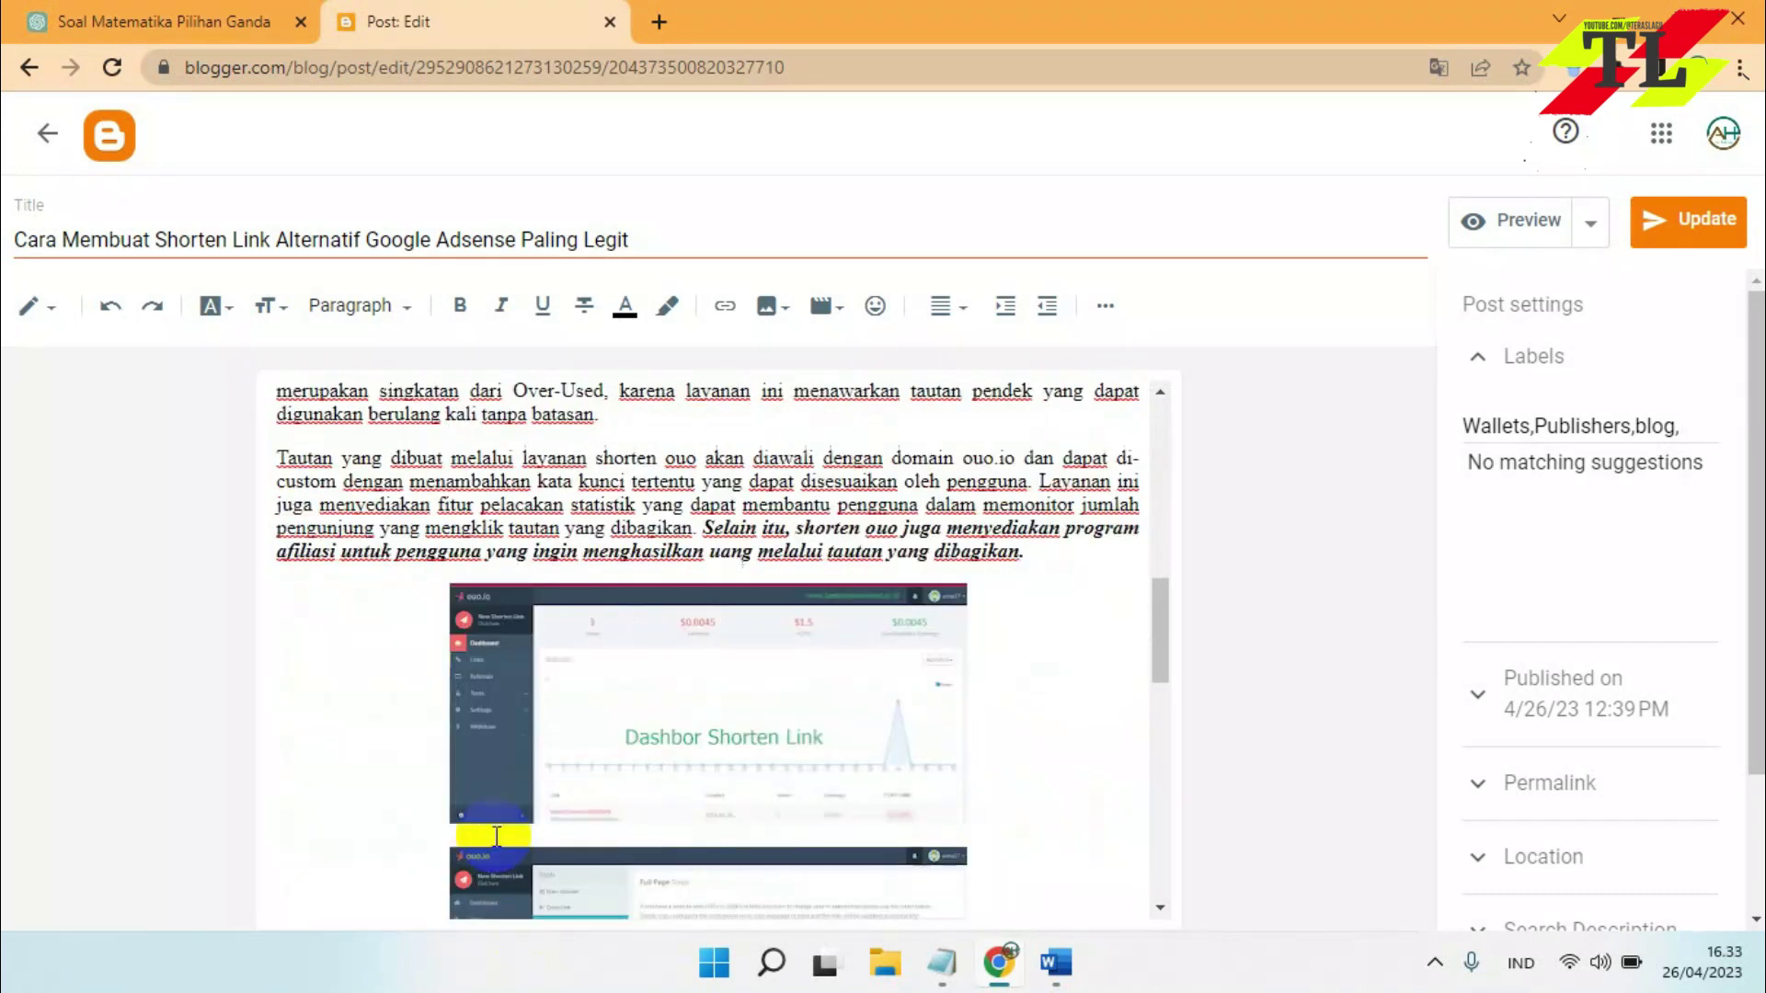
scroll(497, 837, "down", 3)
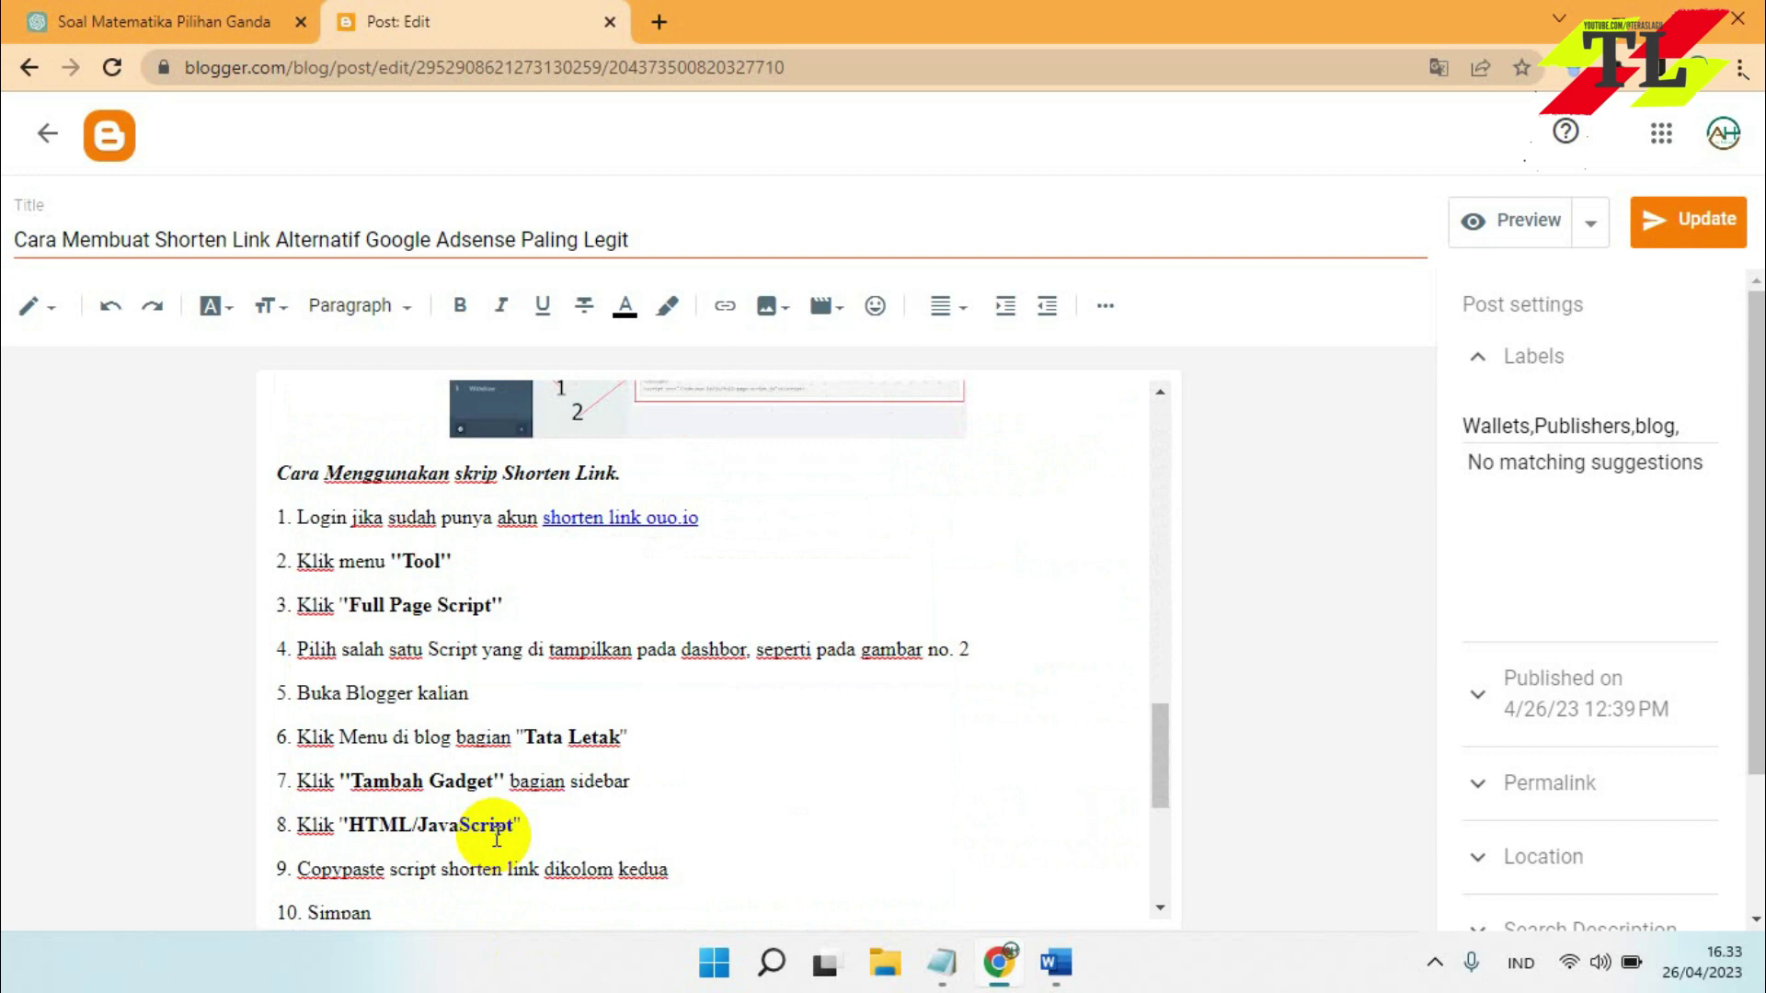
scroll(497, 837, "down", 5)
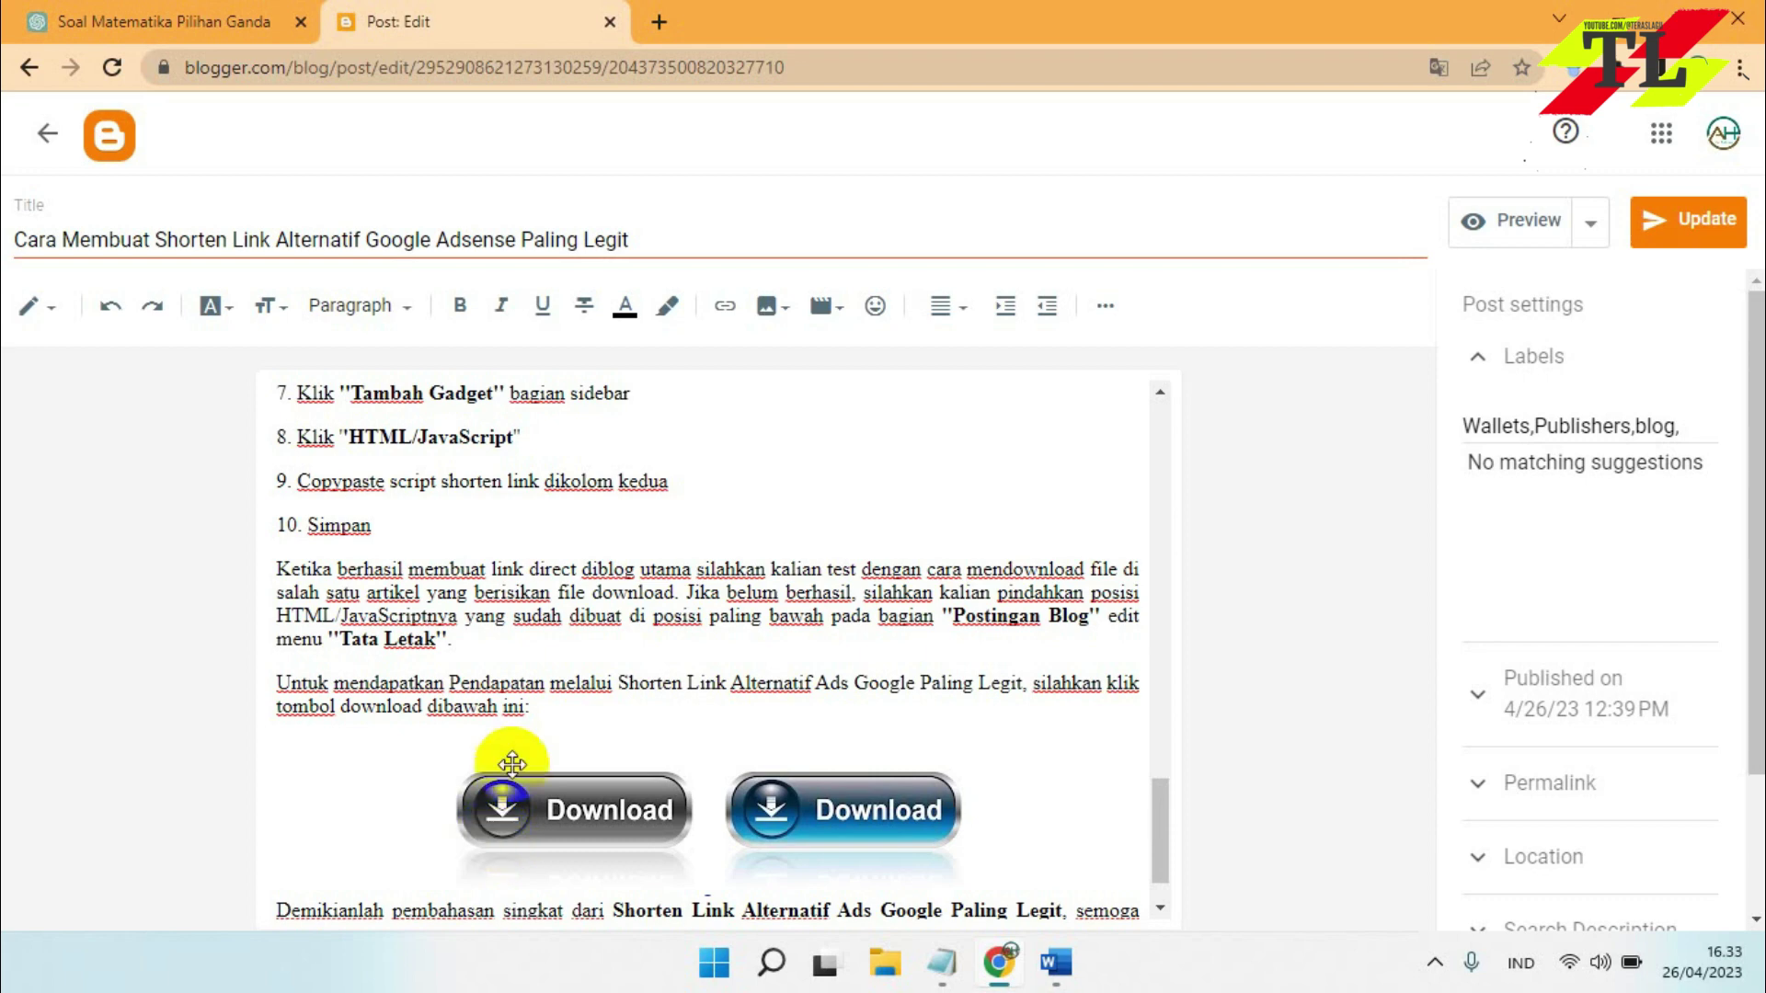
scroll(542, 666, "up", 4)
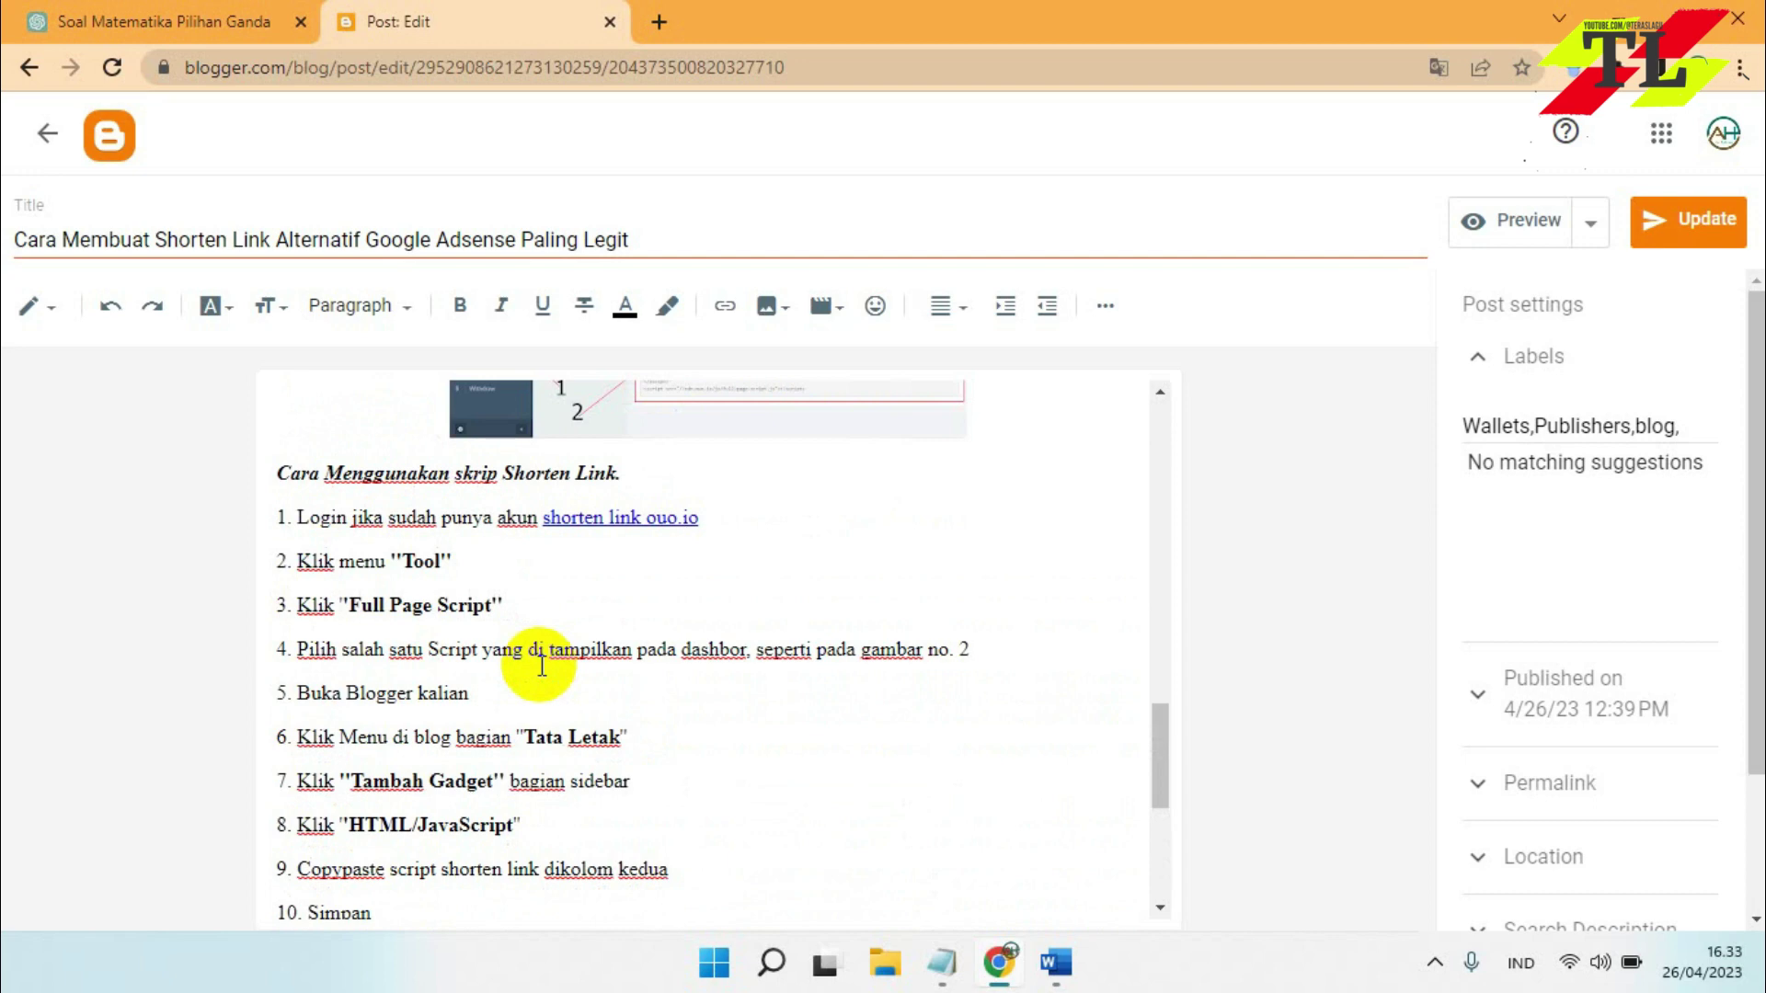
scroll(542, 666, "up", 6)
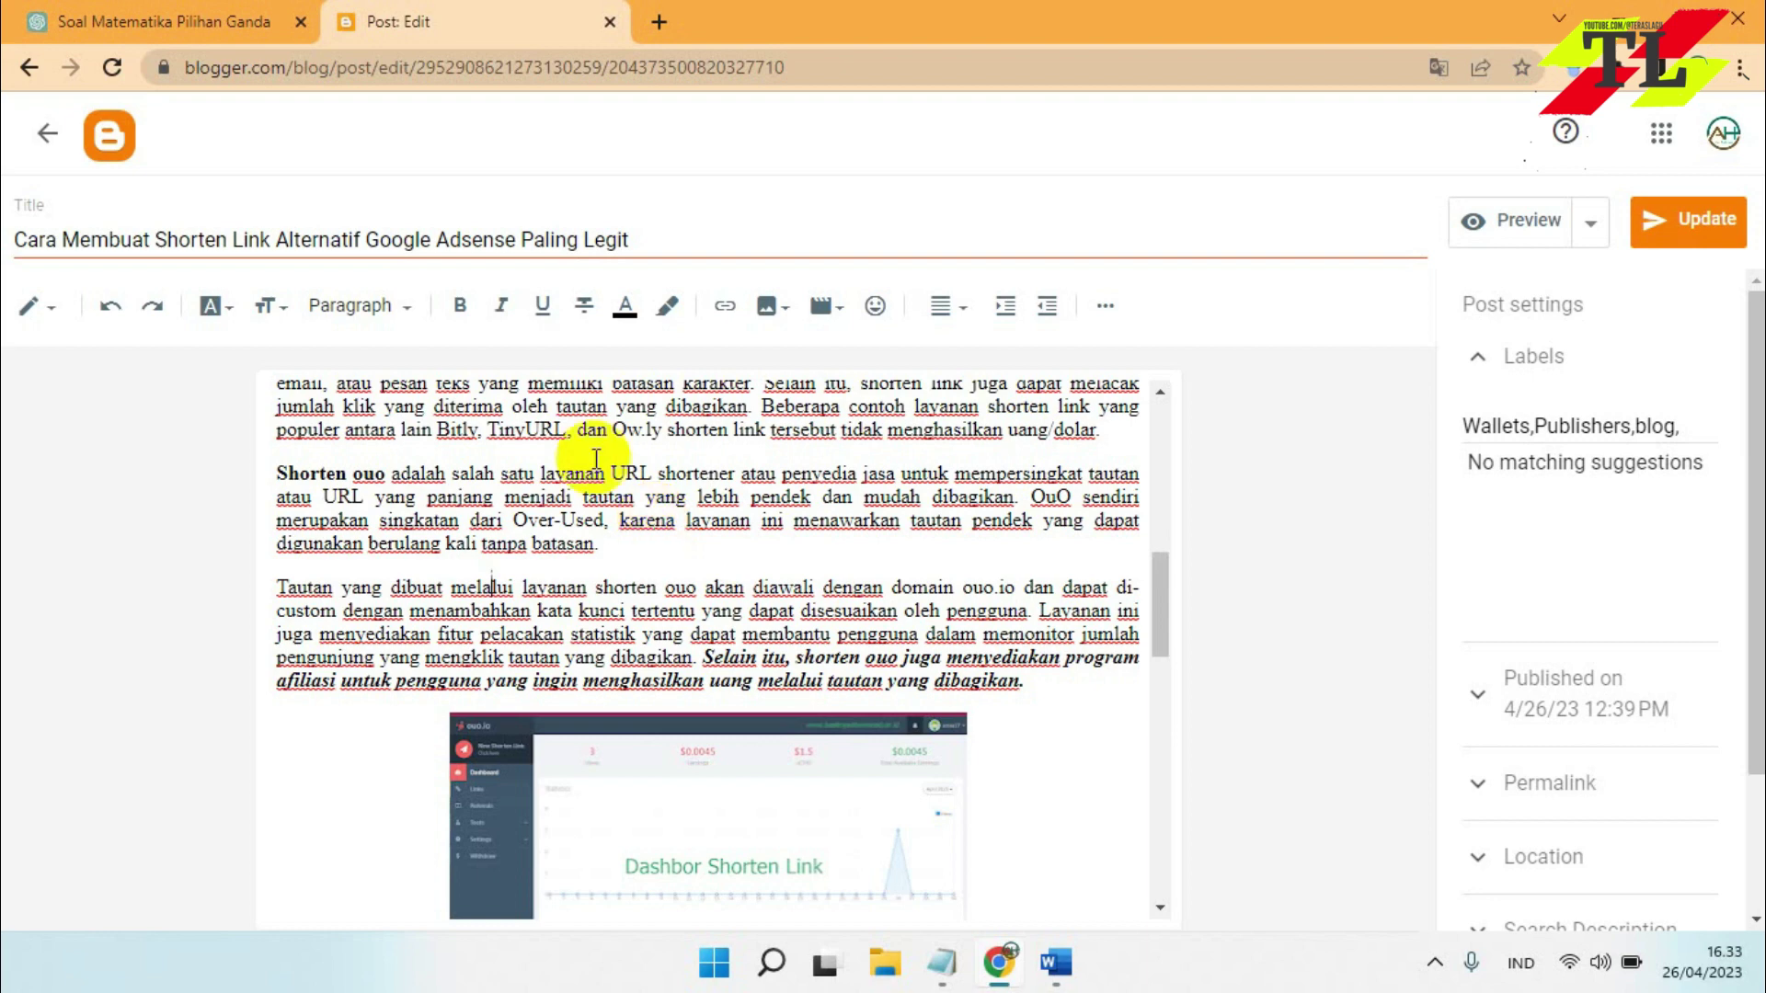
left_click(228, 22)
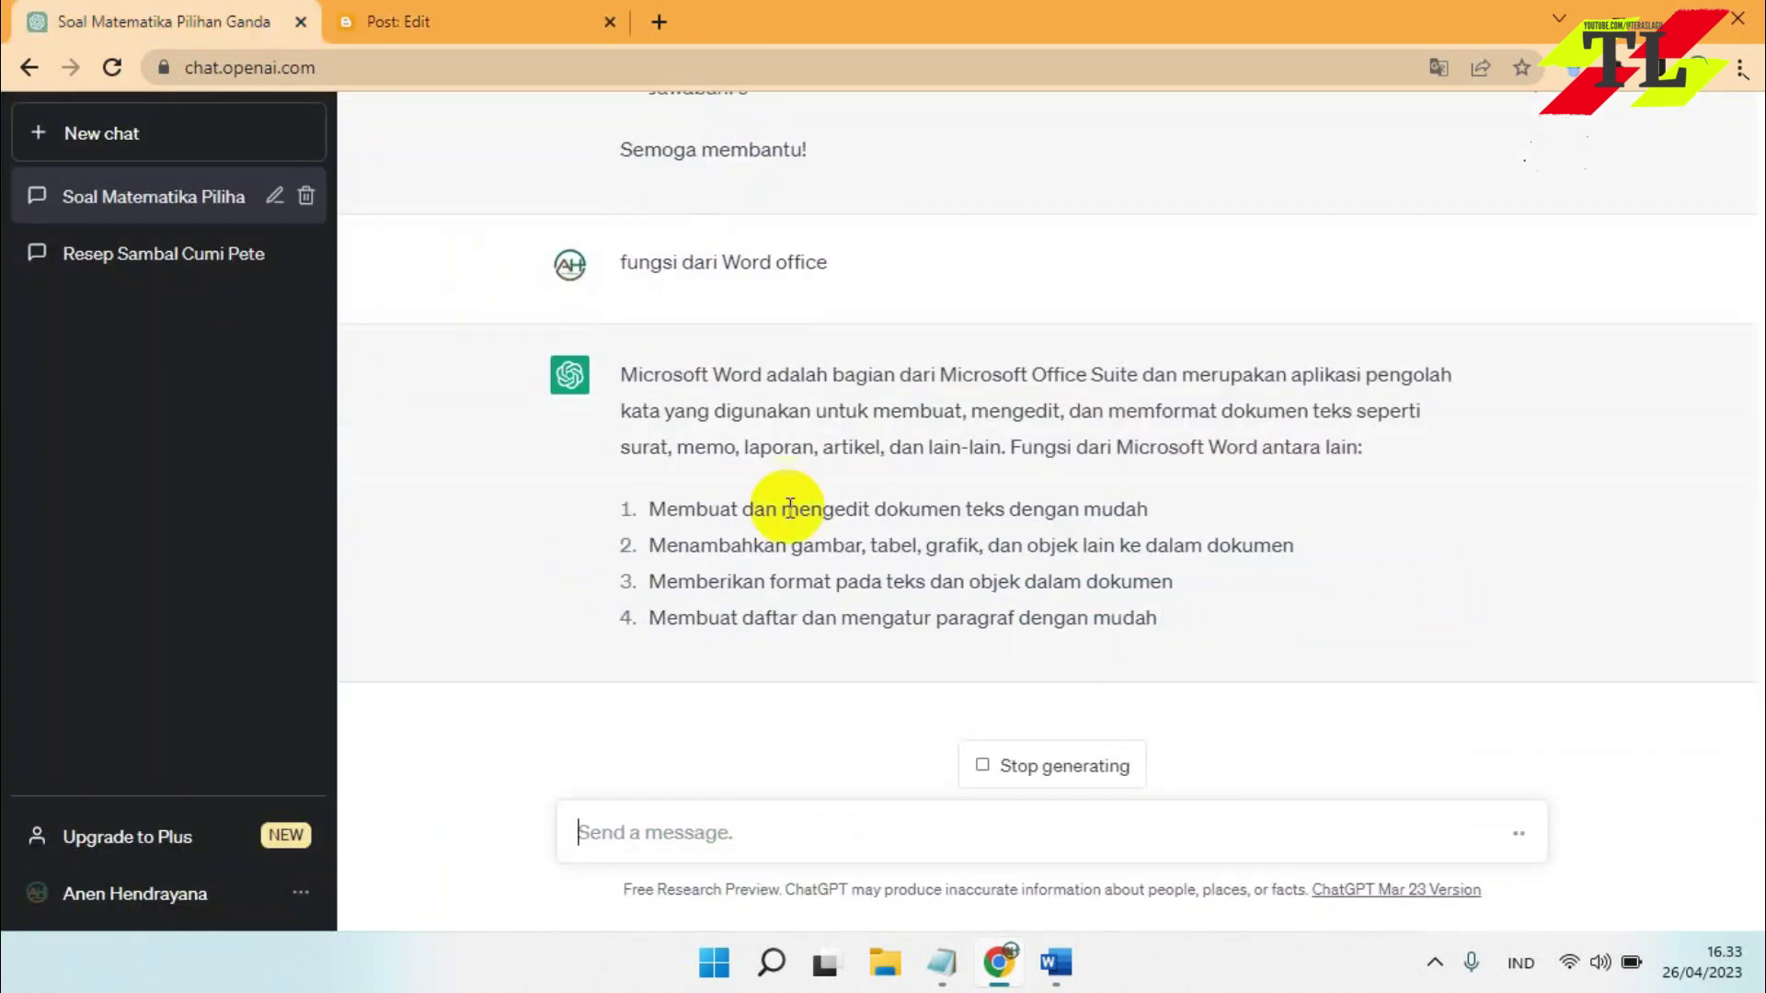